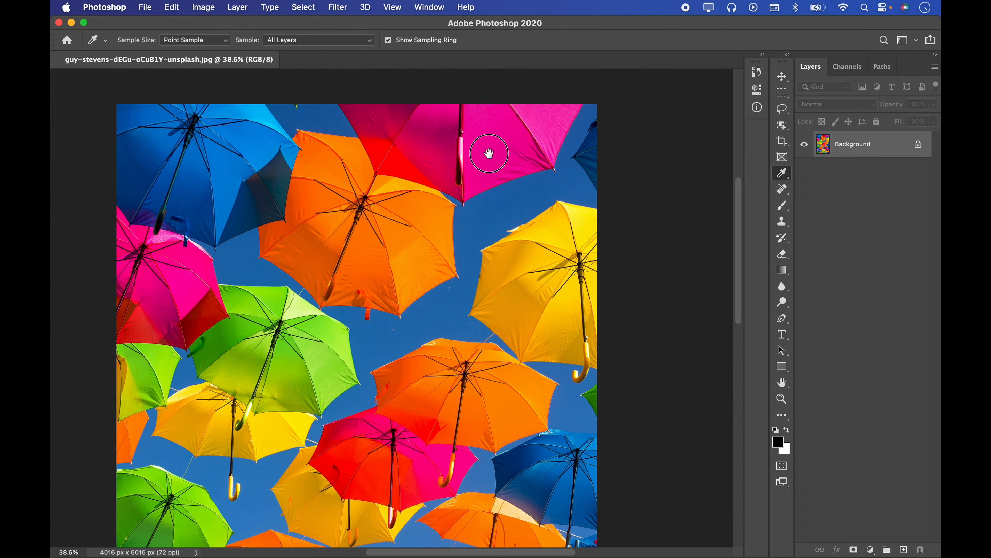
Sample yellow from the upper yellow umbrella as the foreground color and restore the default black and white colors
left_click(536, 256)
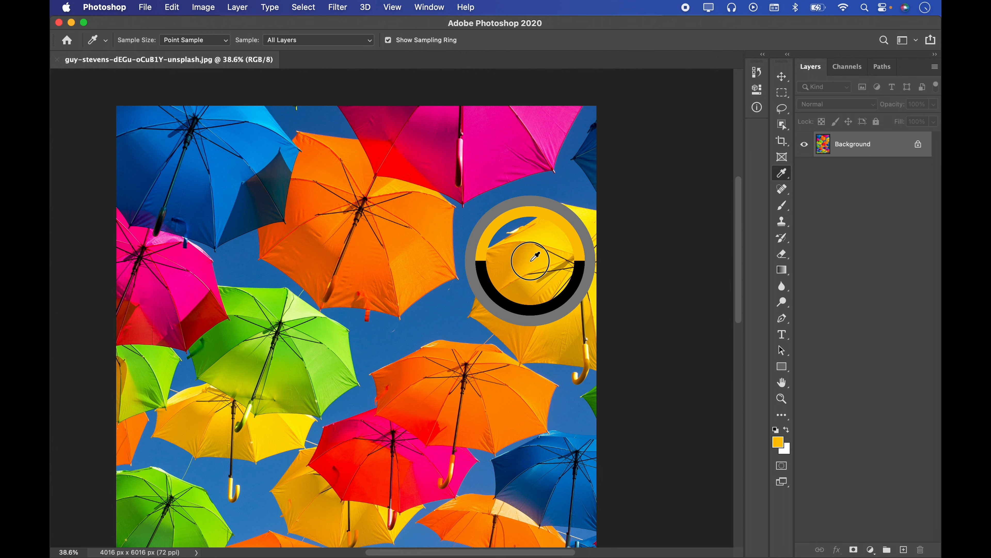
left_click_drag(531, 260, 538, 266)
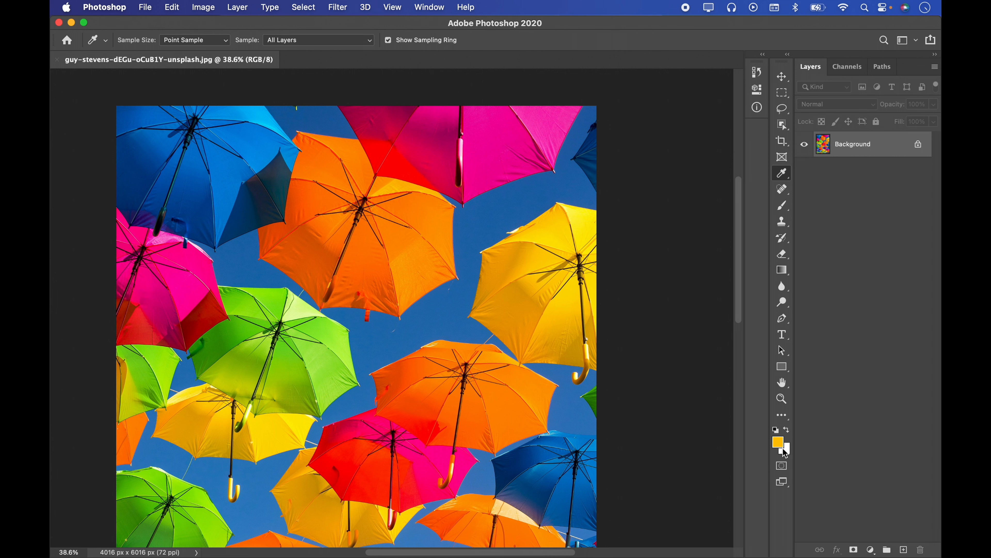
key("d")
Examine the foreground color's new and current previews and value settings in the Color Picker, leaving the color unchanged
left_click(779, 443)
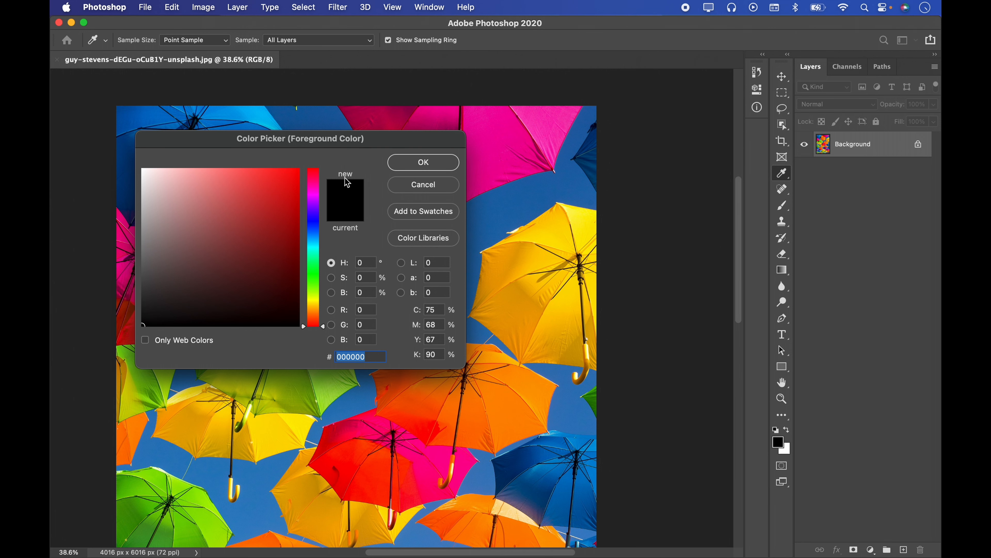
left_click_drag(324, 146, 536, 165)
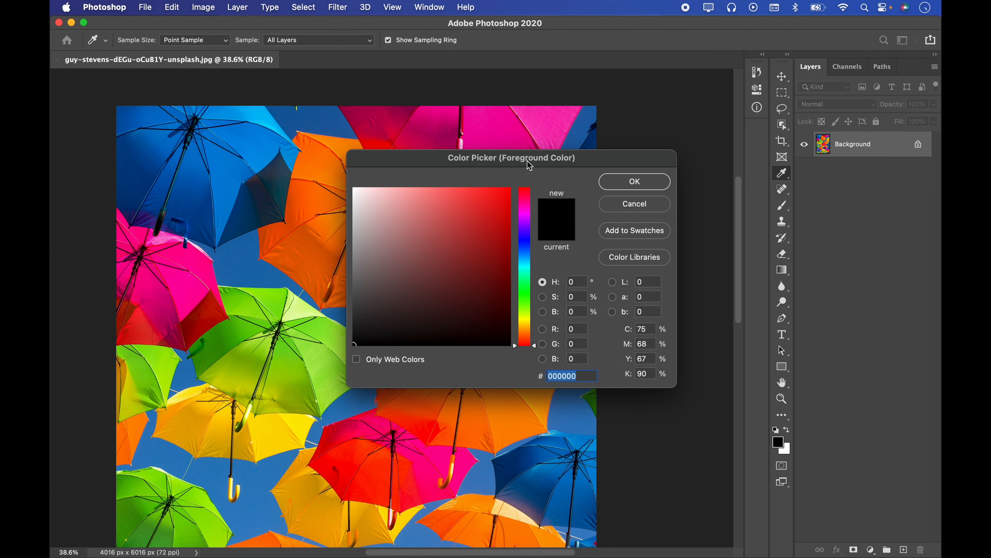
left_click_drag(530, 166, 518, 149)
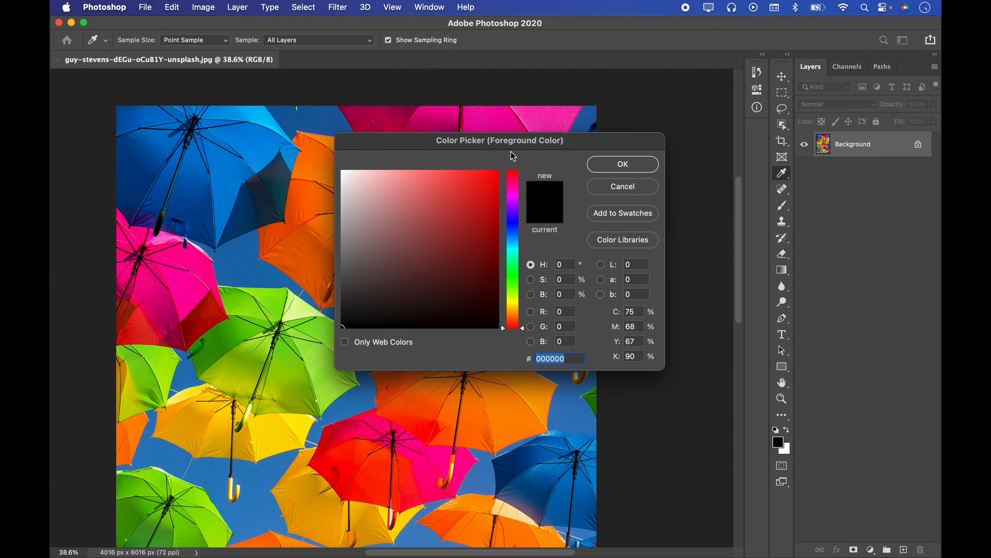
left_click_drag(514, 148, 495, 158)
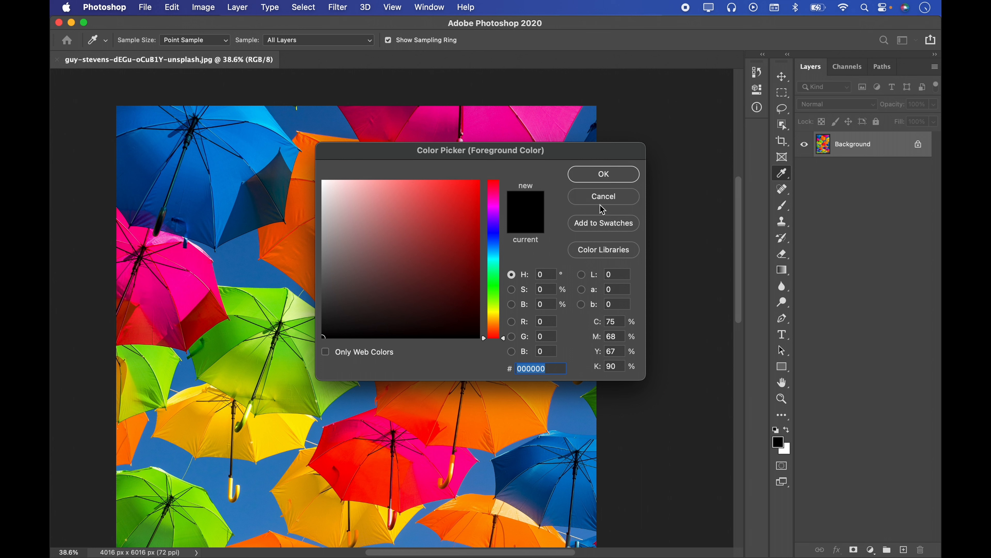
left_click(604, 196)
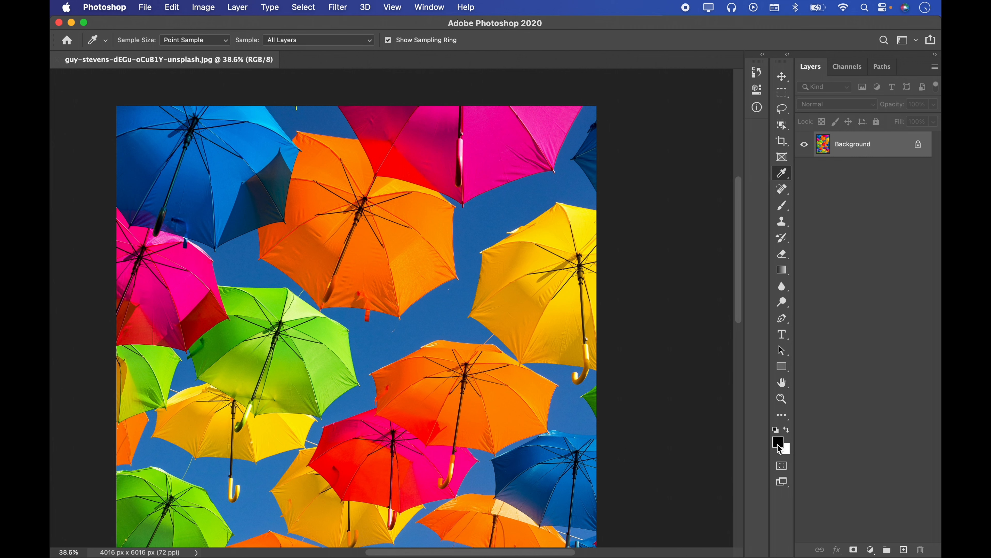
left_click(777, 448)
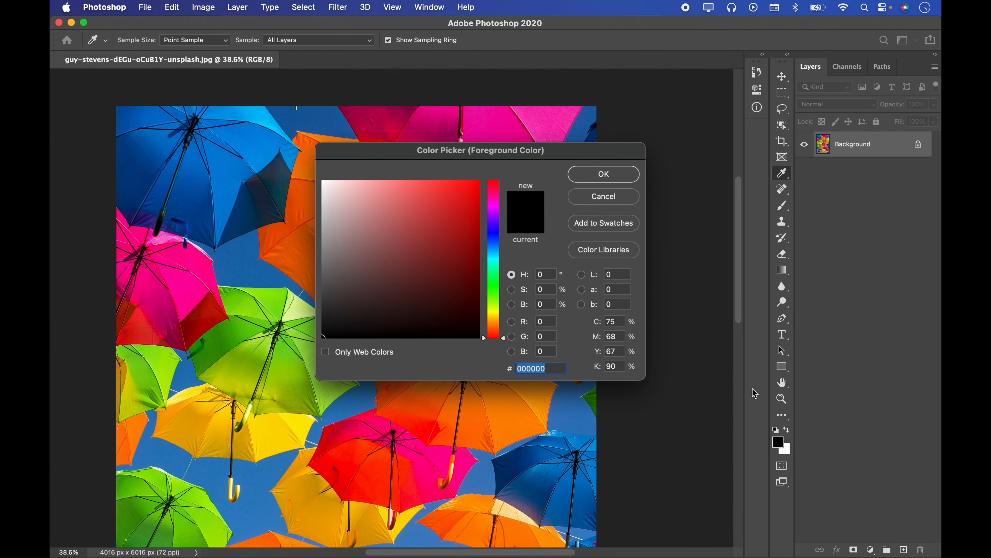
left_click(623, 202)
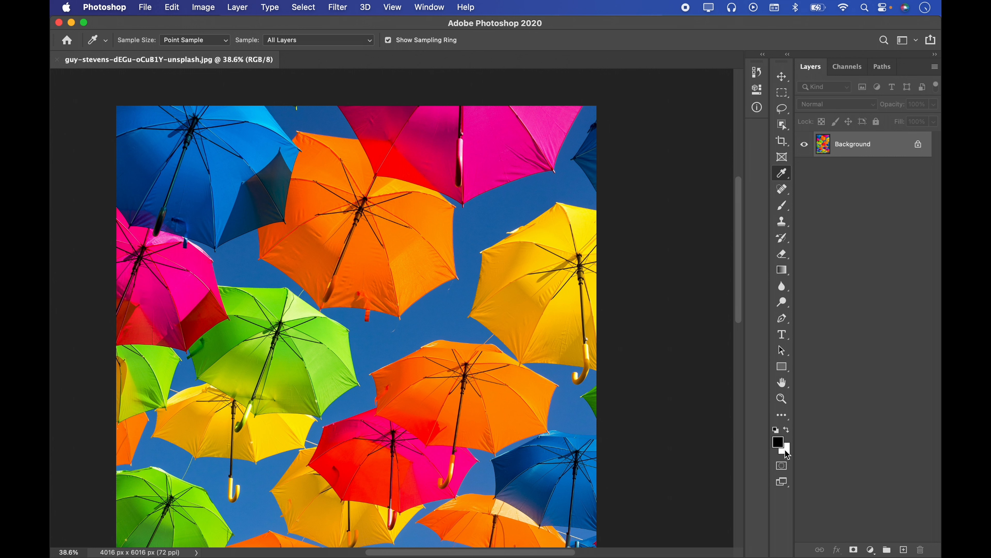
Swap the foreground and background colors back and forth several times
left_click(788, 433)
left_click(788, 434)
left_click(789, 434)
left_click(790, 434)
left_click(789, 434)
left_click(789, 434)
Sample blue from the large blue umbrella as the foreground color and add a new layer for the Brush tool
left_click_drag(427, 347, 415, 131)
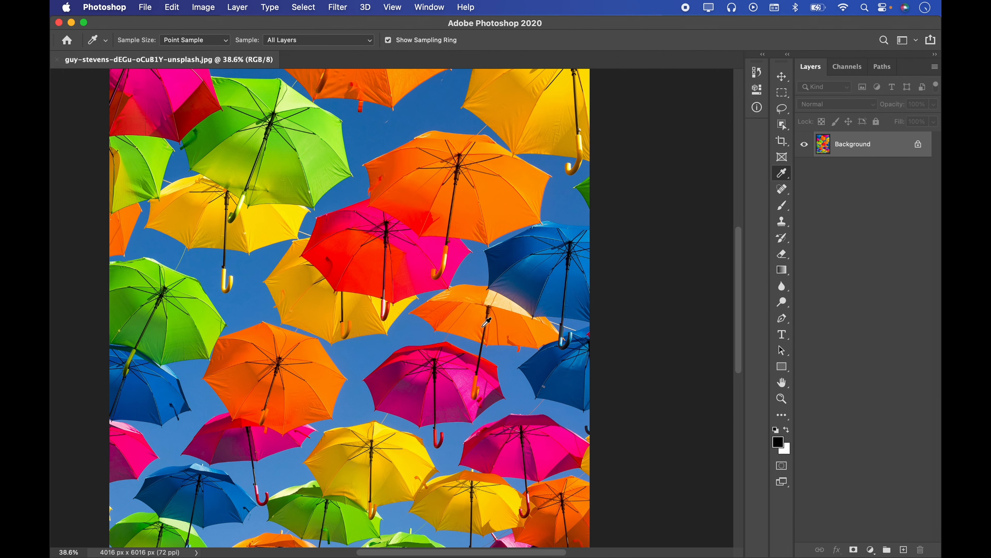
left_click(559, 285)
left_click(782, 205)
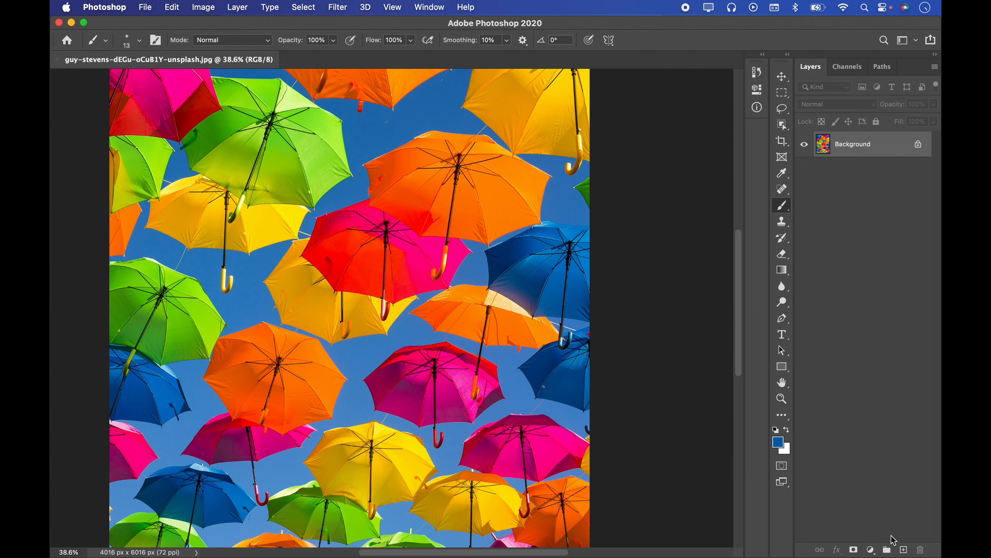
left_click(904, 549)
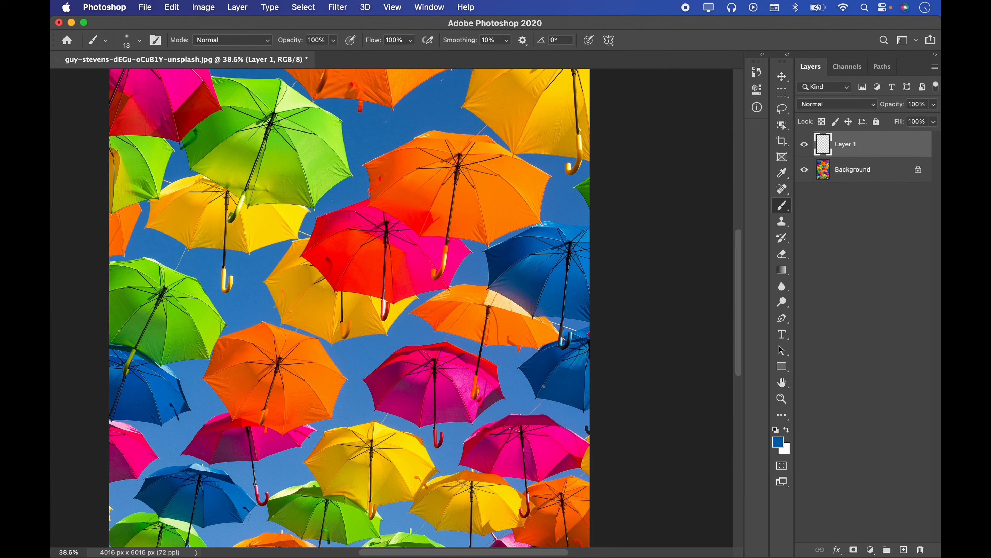
Paint a tall zigzag across the umbrellas with an 84 px Soft Round brush on the new layer and hide that layer
left_click(140, 40)
left_click(118, 188)
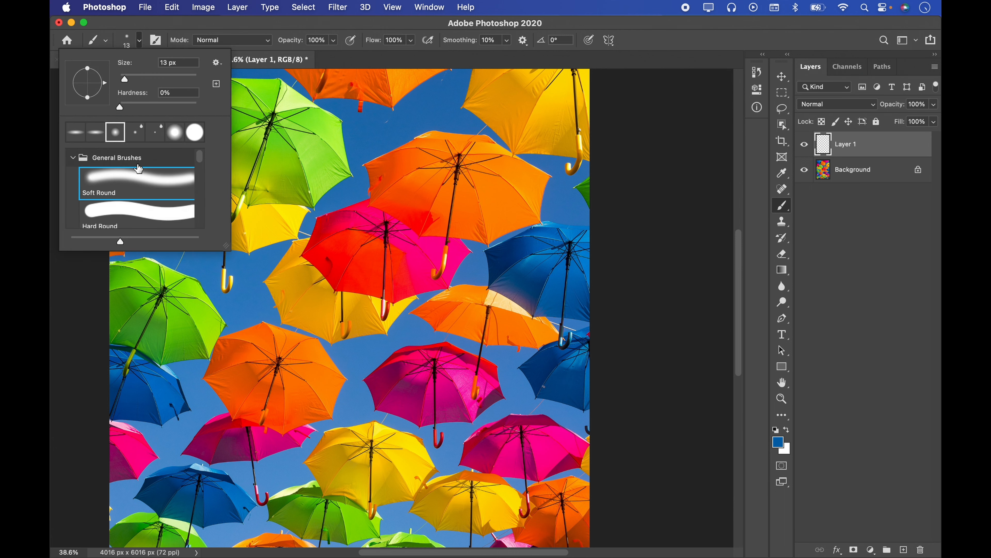
left_click_drag(145, 85, 152, 80)
left_click(359, 184)
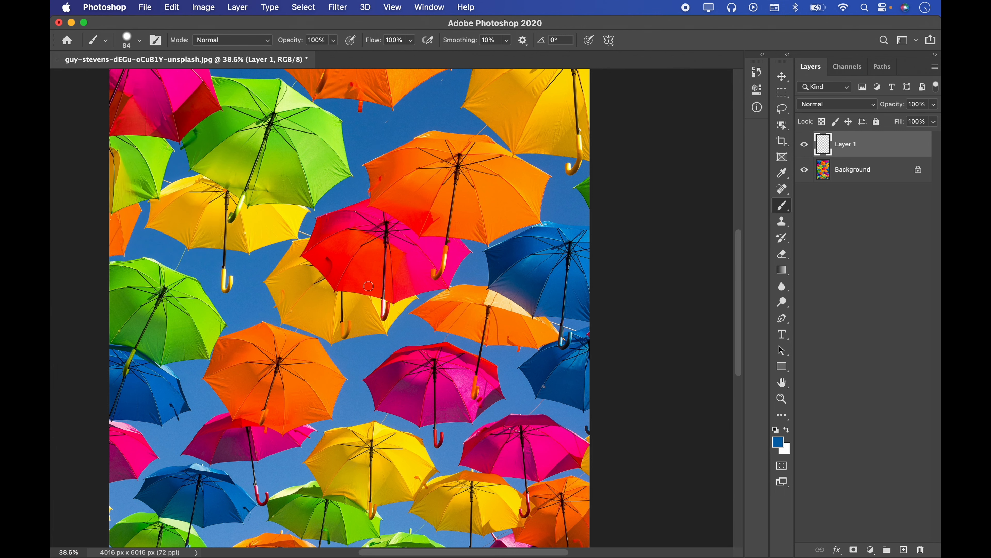
mouse_move(238, 315)
left_mouse_down()
mouse_move(281, 231)
mouse_move(381, 186)
mouse_move(470, 165)
mouse_move(484, 440)
left_mouse_up()
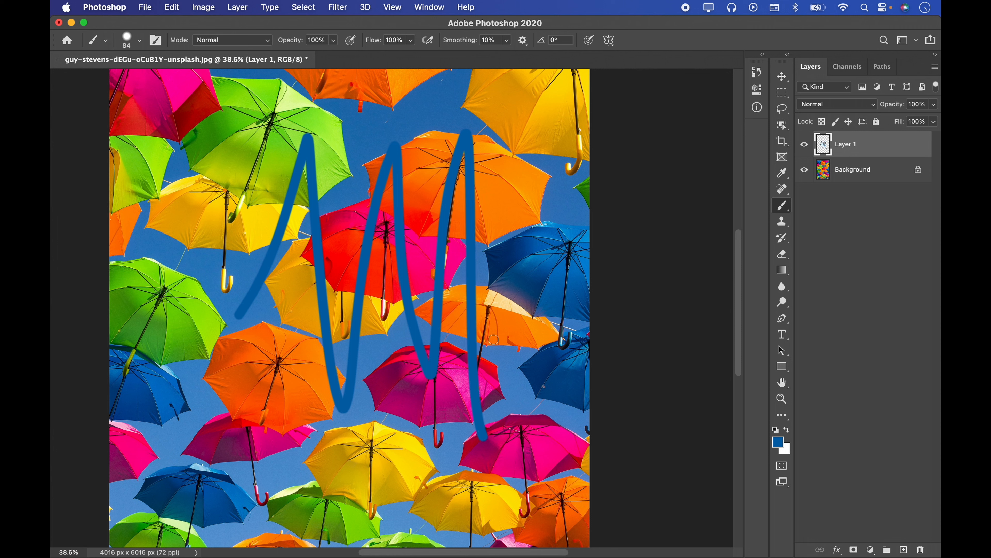
left_click(804, 144)
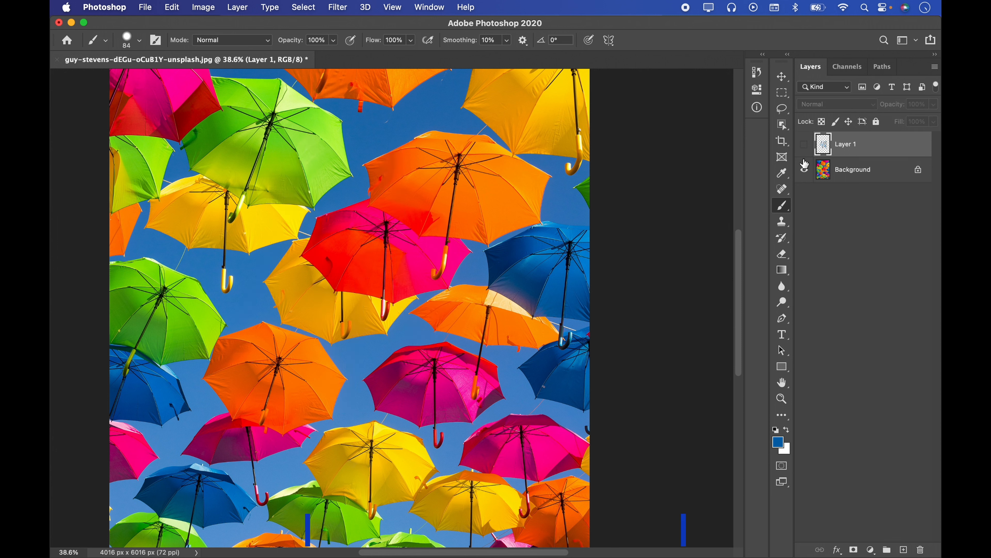
Use the Eyedropper to sample the blue umbrella and carry the sampling ring across to the pink umbrella below it
left_click(782, 176)
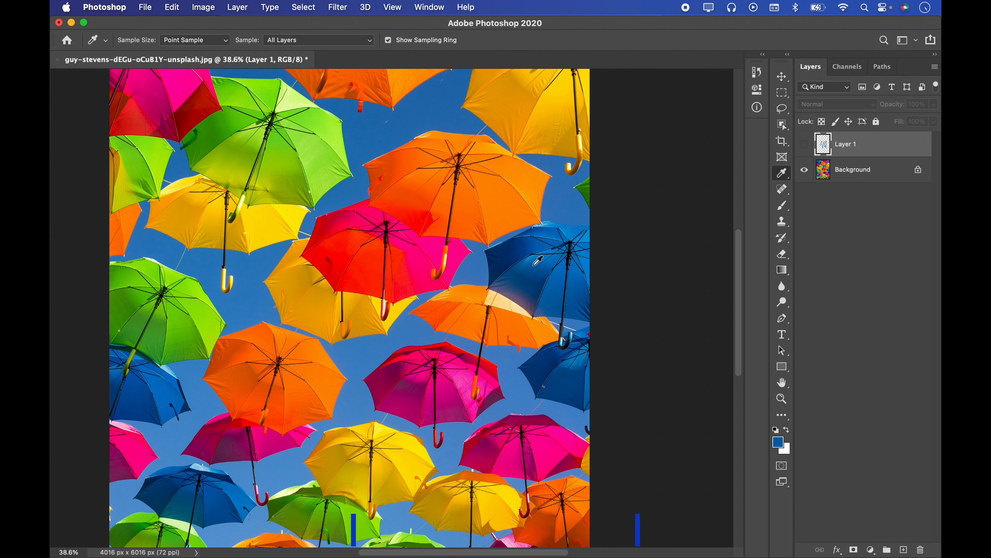
left_click_drag(509, 259, 529, 267)
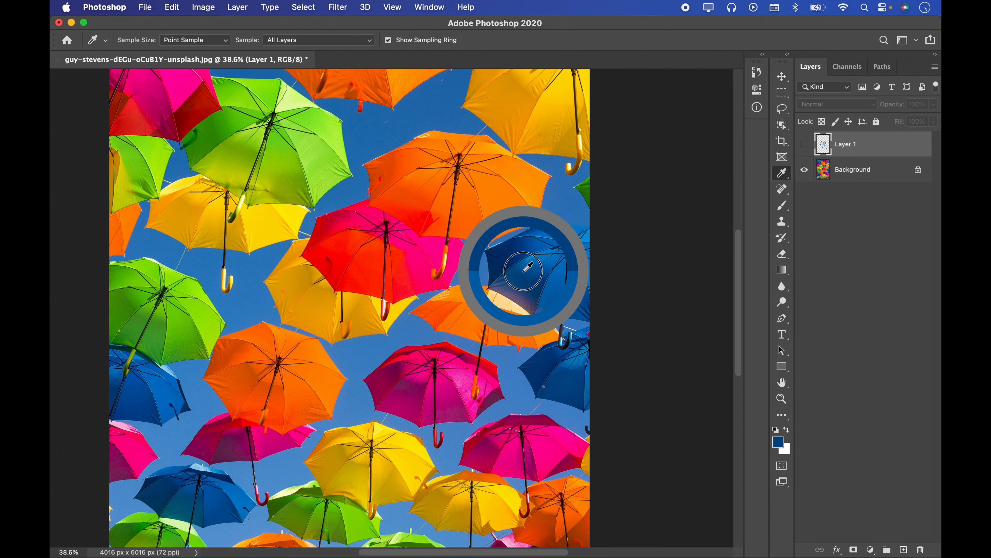
left_click_drag(529, 267, 466, 381)
Set the foreground color to pure green, hex 00ff00
left_click(779, 445)
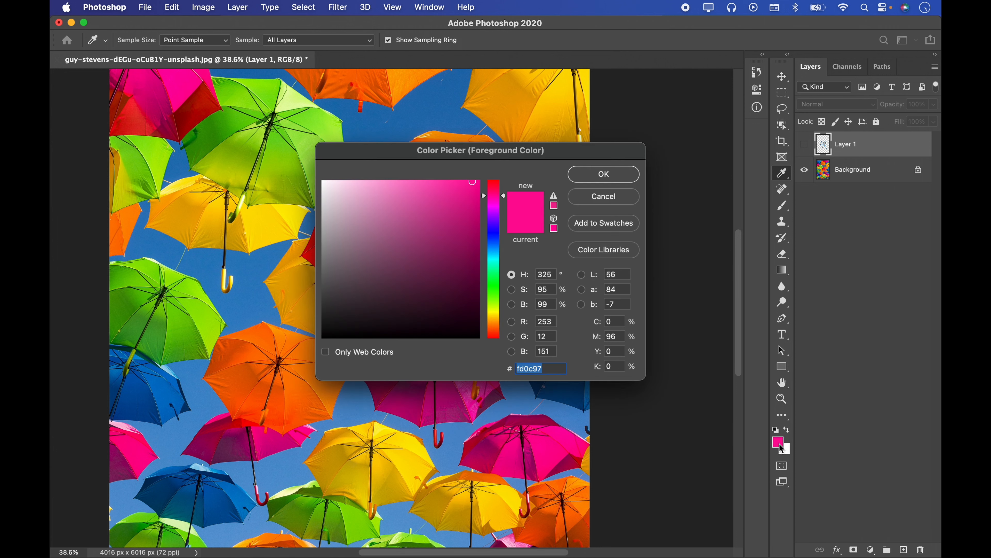
type("00ff00")
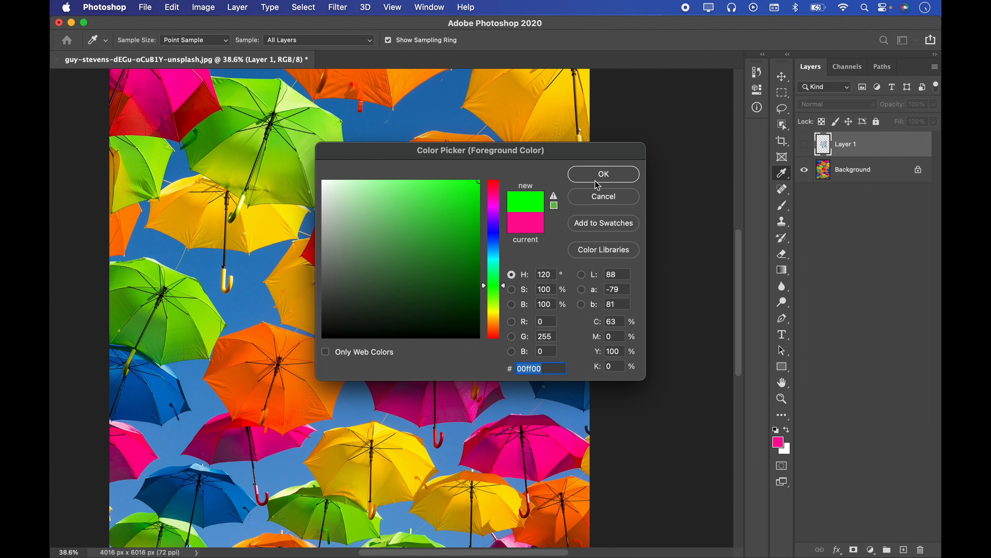
left_click(597, 176)
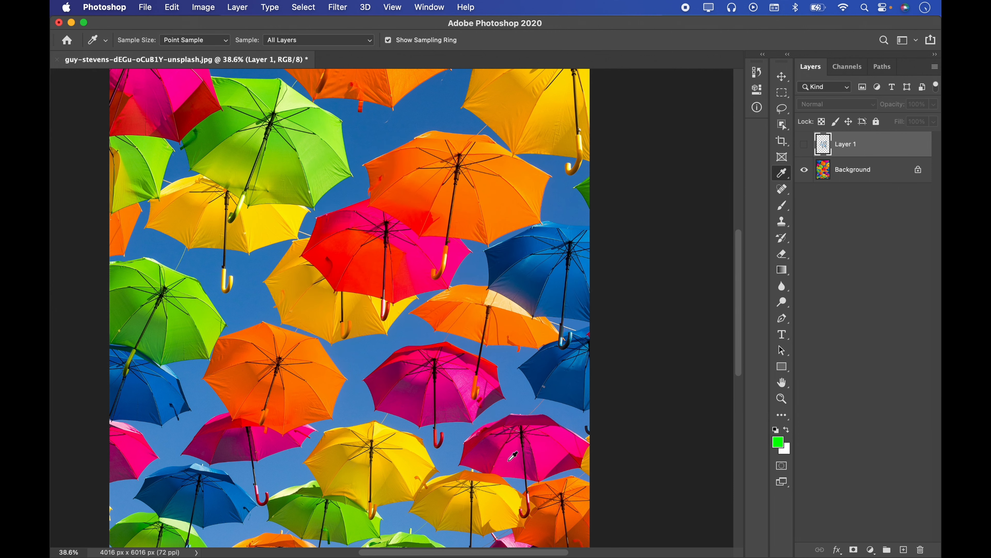
Compare samples from the magenta and red umbrellas with the sampling ring, and pick bright pink from the umbrella at the photo's edge
mouse_move(514, 457)
left_mouse_down()
mouse_move(523, 445)
mouse_move(505, 453)
mouse_move(533, 455)
left_mouse_up()
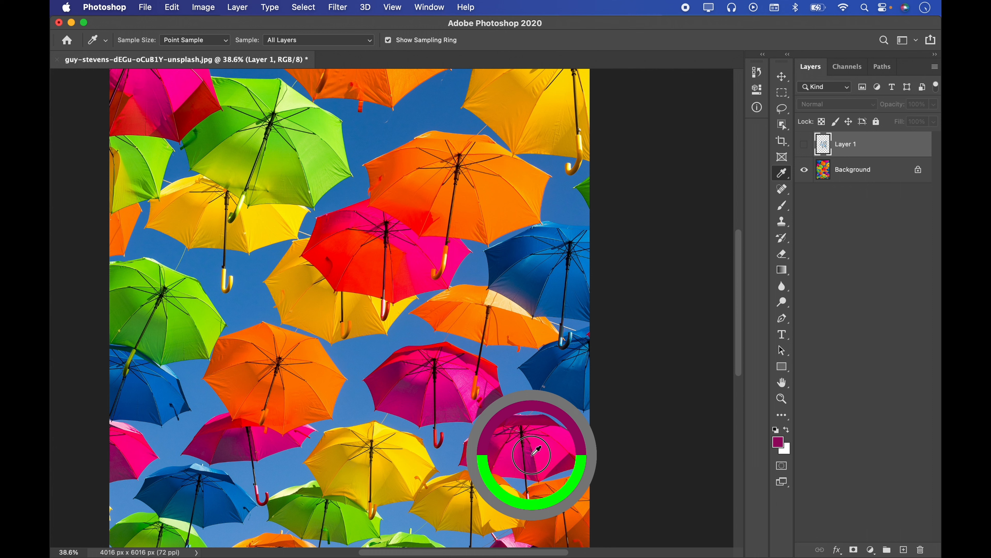
left_click_drag(533, 455, 409, 260)
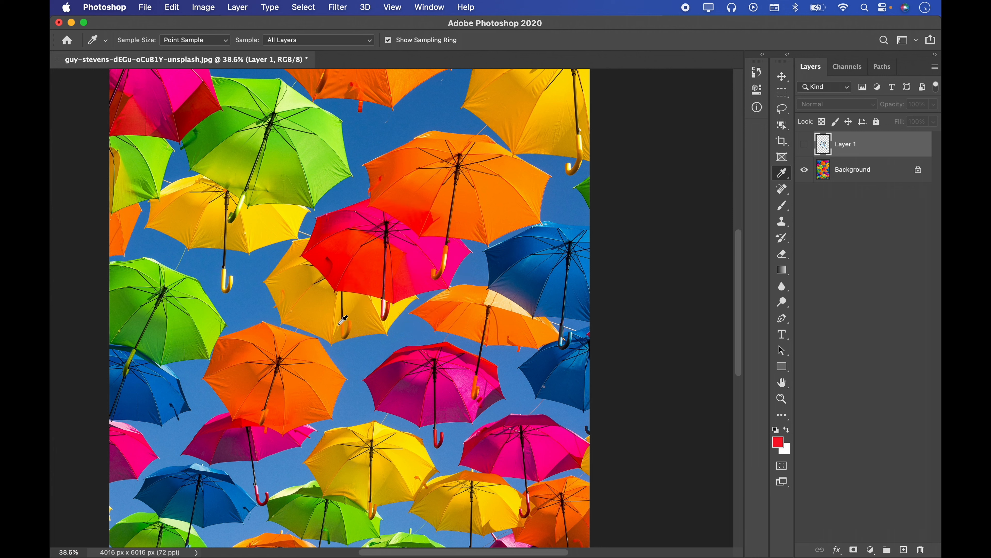
left_click(142, 448)
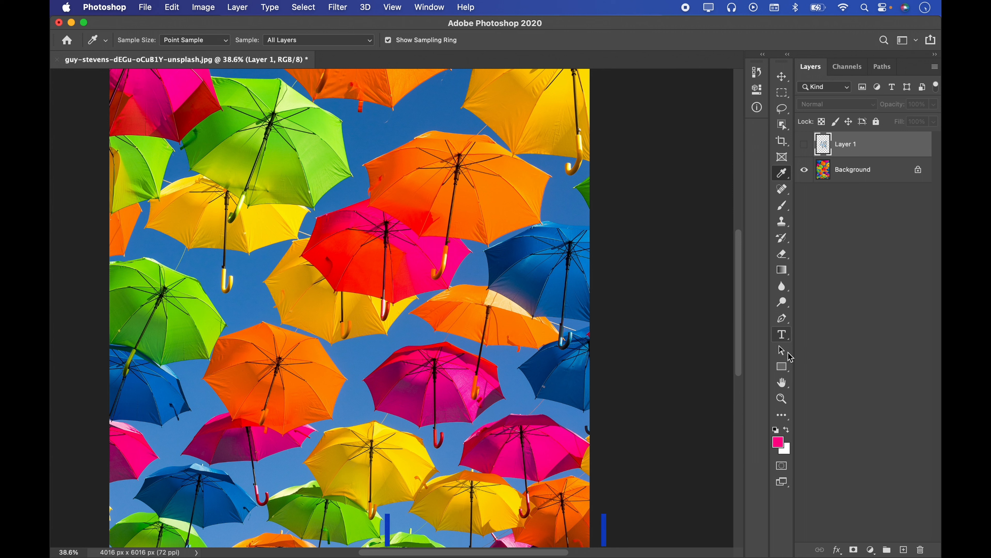
Draw a pink rectangle shape of about 1170 by 1403 px in the middle of the photo and hide its layer
left_click(782, 366)
left_click_drag(306, 212, 445, 380)
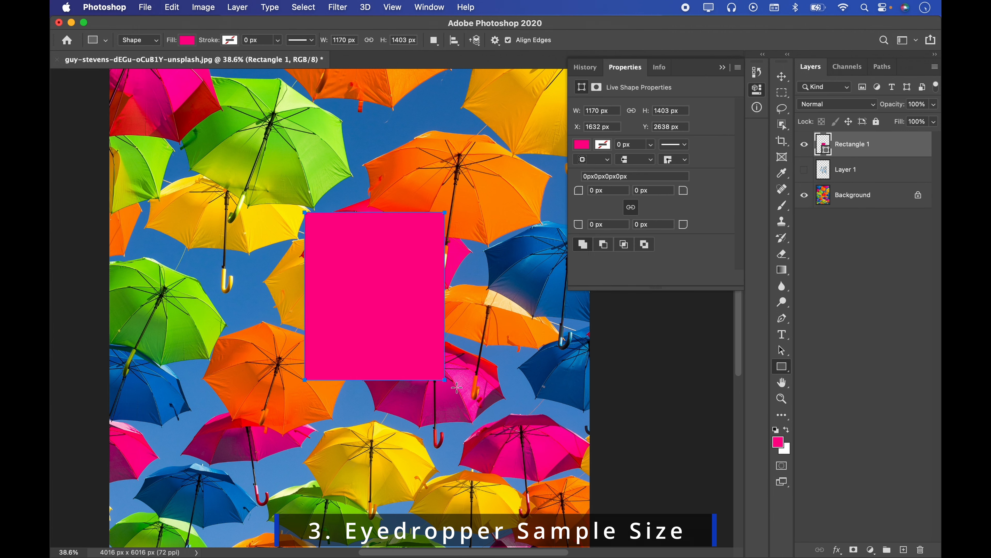
left_click(722, 67)
left_click(804, 144)
Make the Background layer active and sample orange-yellow from the upper yellow umbrella with the Eyedropper
left_click(782, 92)
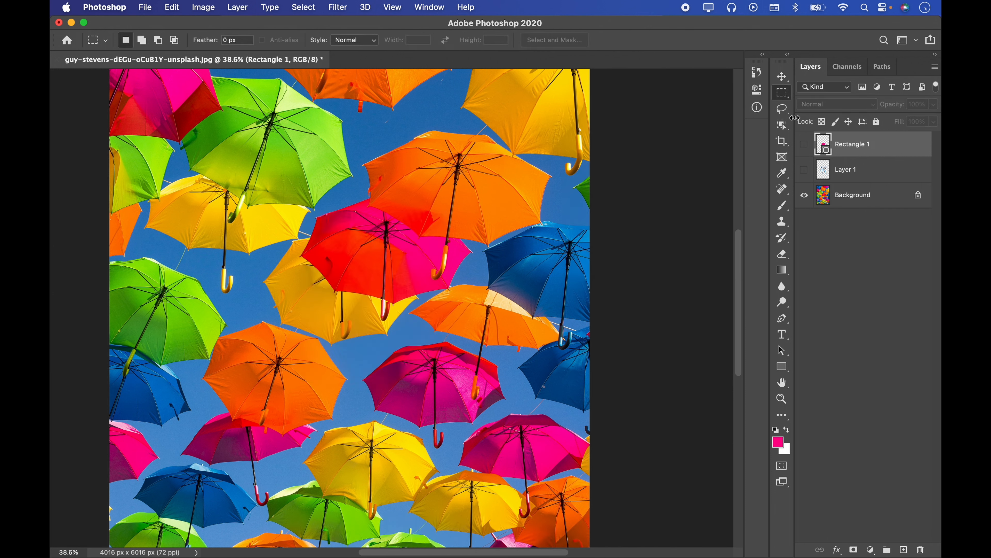
left_click(791, 175)
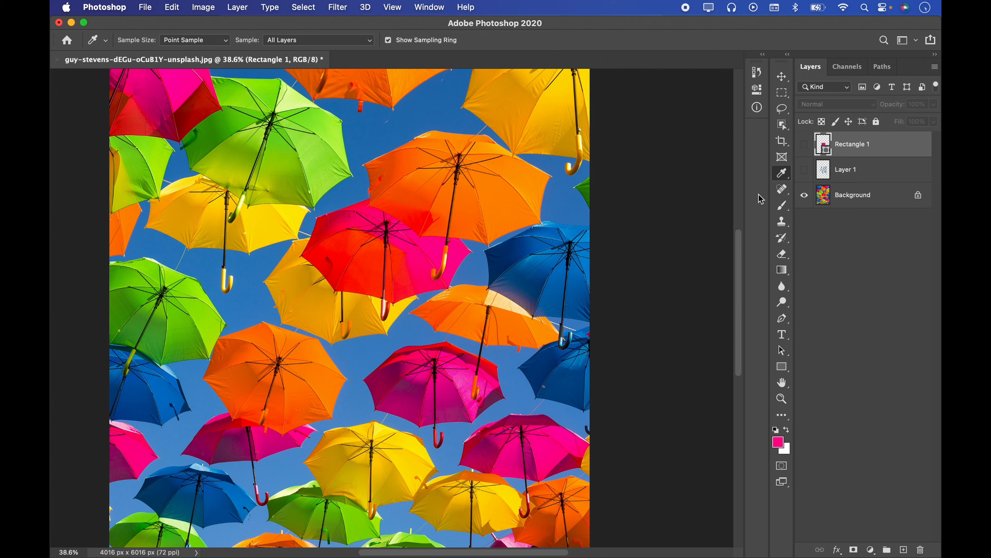
left_click(815, 204)
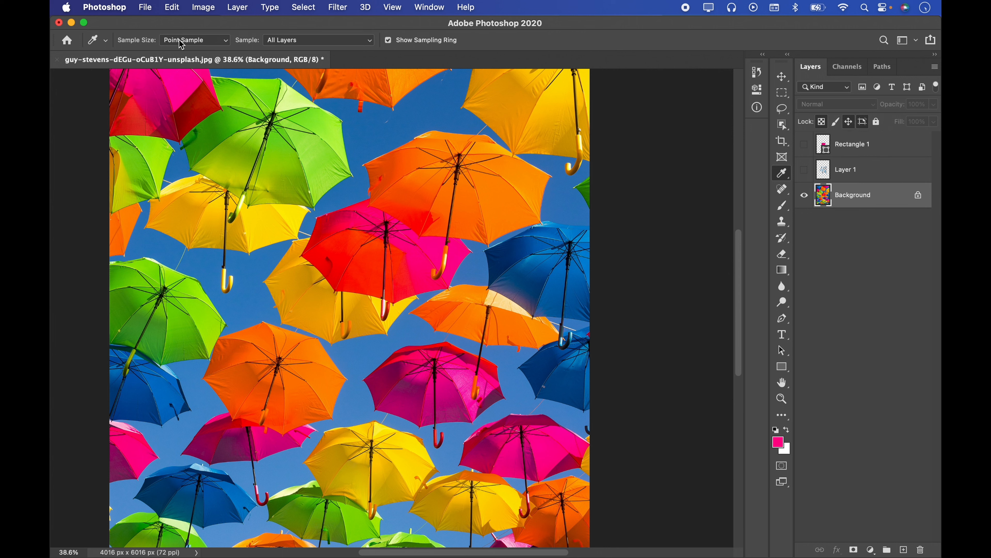
left_click(513, 119)
Sample the border between the yellow umbrella and the blue sky with the sample size set to 101 by 101 Average
left_click(218, 44)
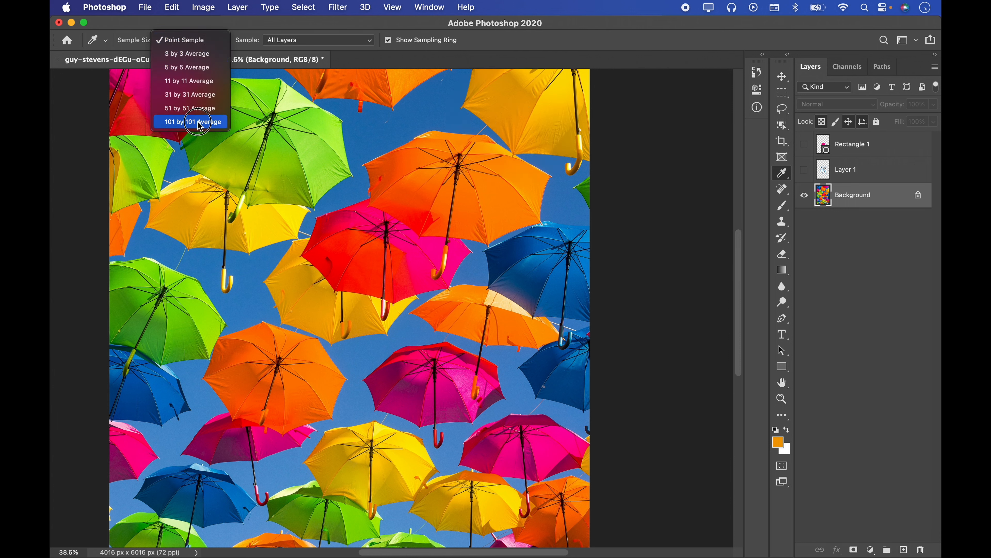
left_click(208, 123)
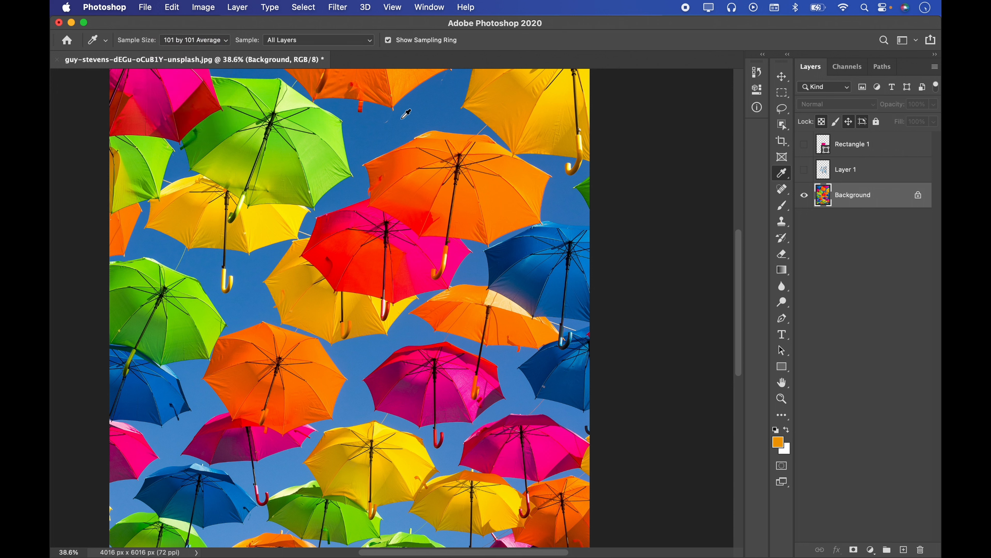
left_click_drag(481, 119, 584, 79)
key("z")
key("space")
left_click_drag(500, 157, 436, 216)
Set the sample size to Point Sample and sample the blue sky beside the yellow umbrella's edge
left_click(203, 40)
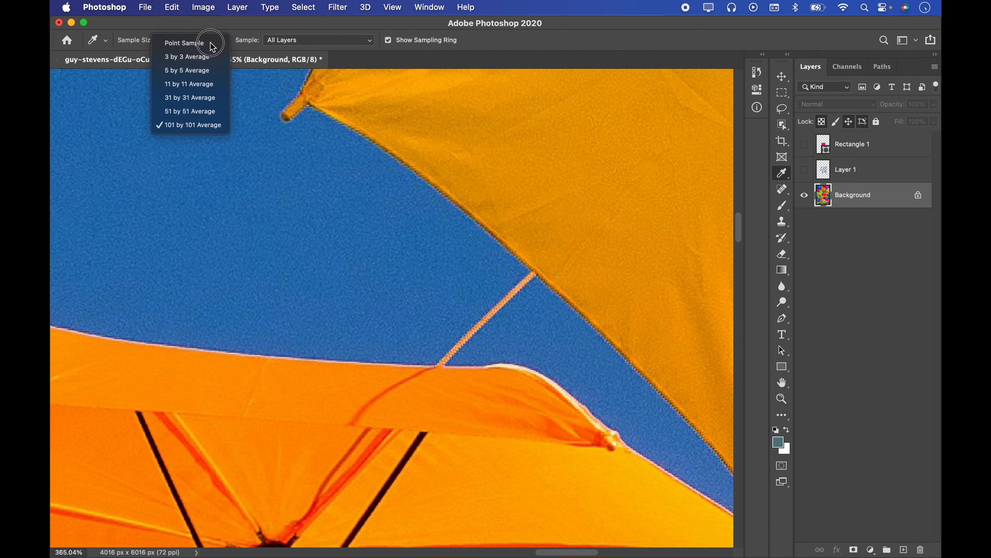
left_click(195, 38)
left_click(451, 237)
left_click_drag(452, 237, 519, 271)
Set the sample size to 101 by 101 Average and sample the same umbrella edge again
left_click(195, 39)
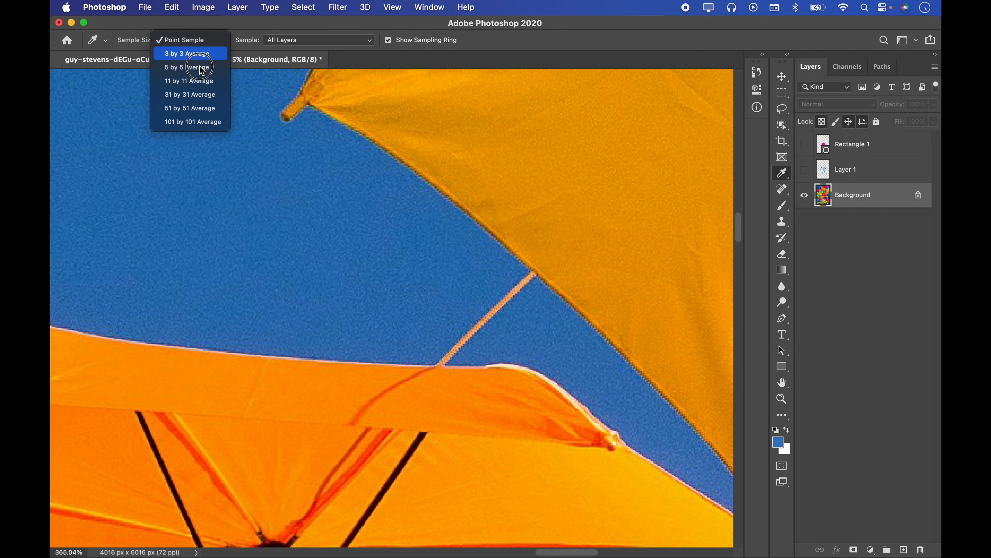
left_click(195, 122)
left_click(507, 265)
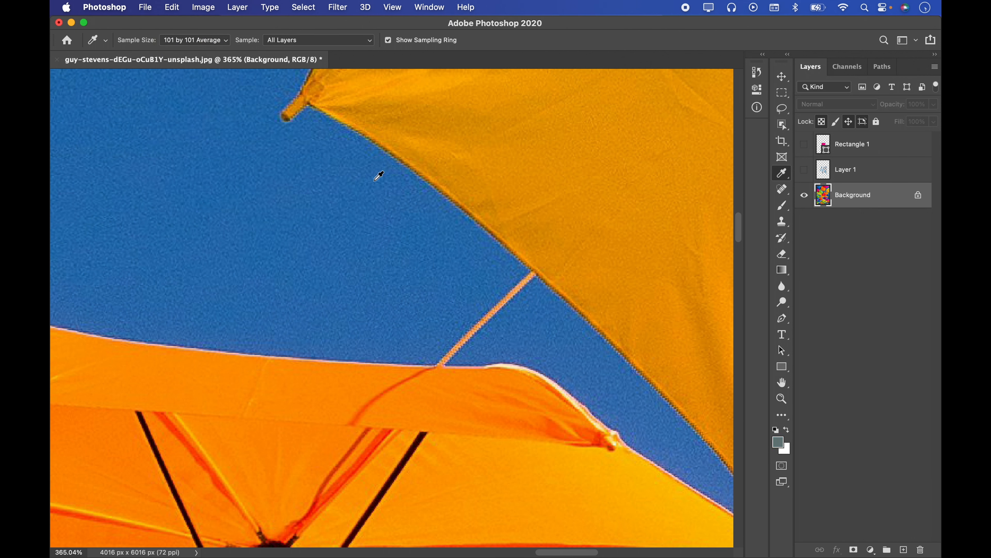
Set the sample size to Point Sample and magnify the umbrella's edge against the sky to 12800% to examine individual pixels
left_click(194, 42)
left_click(189, 39)
left_click(199, 42)
left_click(175, 40)
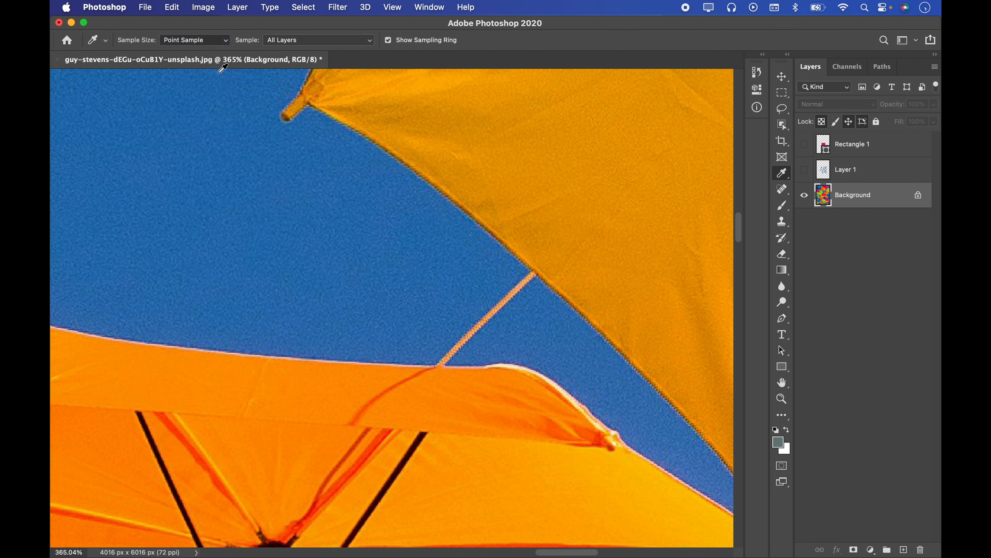
key("super+space")
left_click_drag(469, 227, 382, 297)
key("super+space")
key("space")
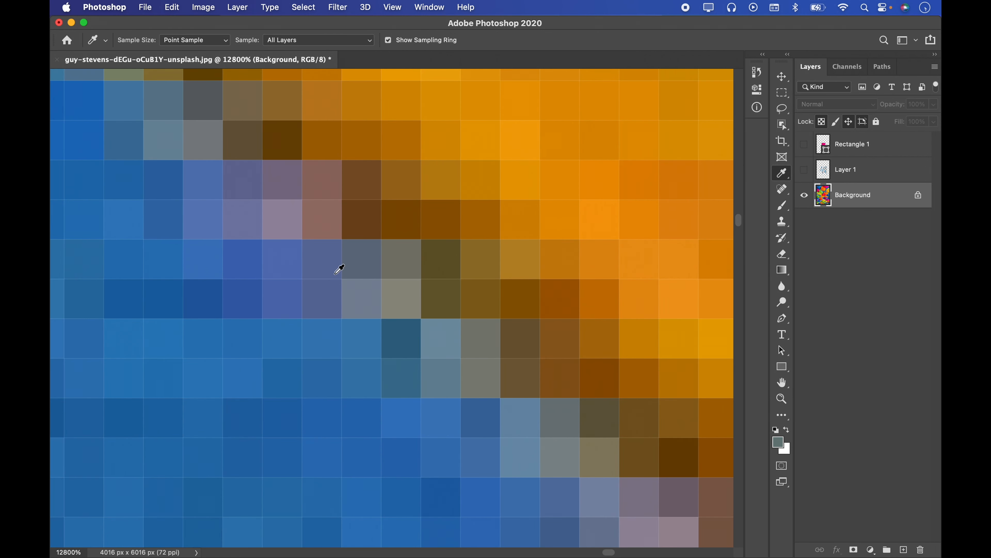
Sample single edge pixels with Point Sample, then set the sample size to 101 by 101 Average and sample the same magnified edge
left_click_drag(324, 291, 365, 218)
left_click(210, 46)
left_click(199, 122)
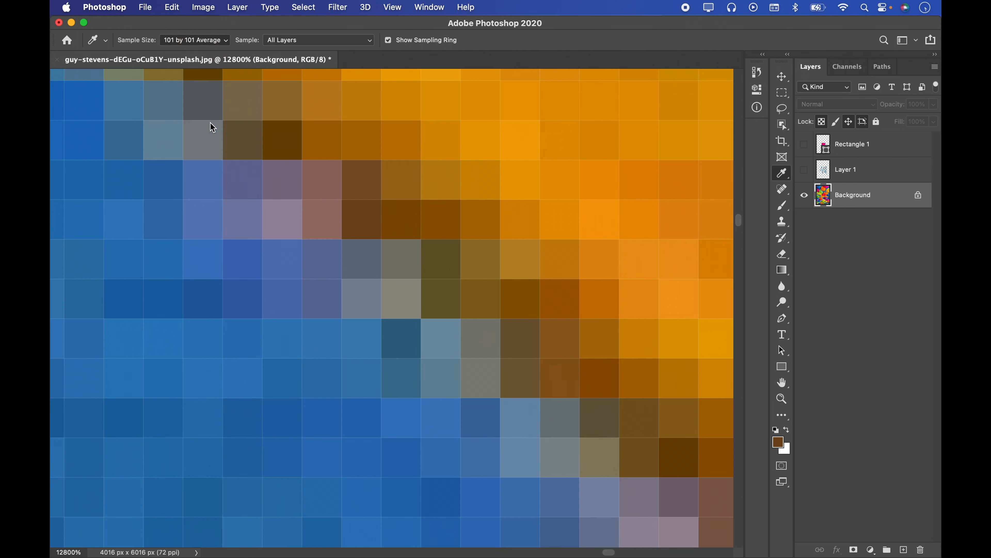
left_click_drag(368, 223, 371, 212)
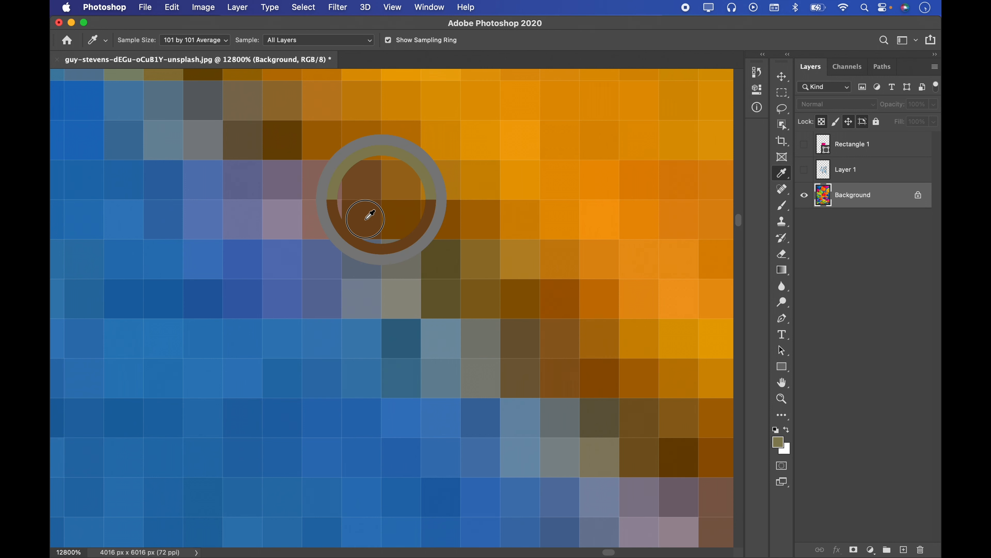
left_click_drag(370, 216, 370, 216)
left_click_drag(165, 176, 237, 203)
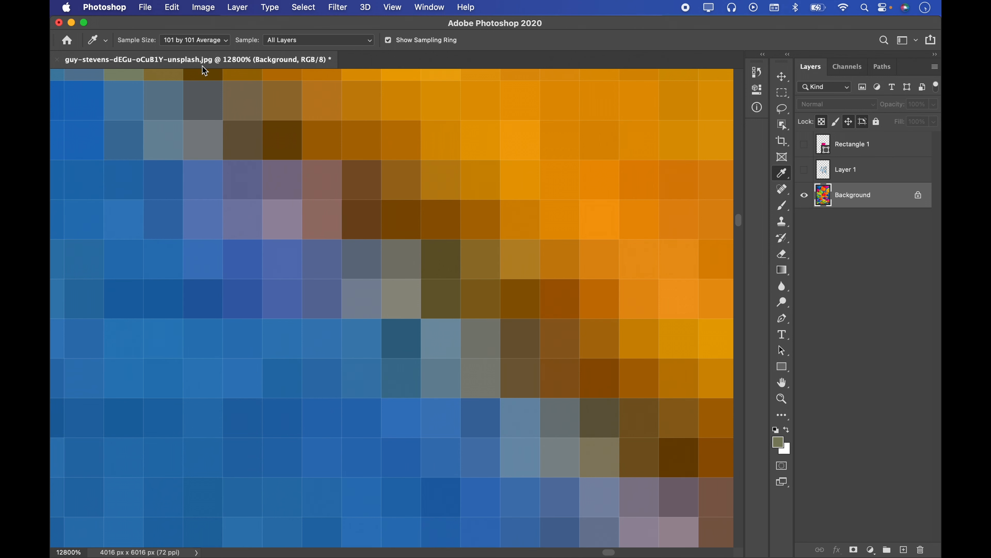
Set the sample size to Point Sample and sample several individual pixels across the magnified boundary between sky and umbrella
left_click(193, 40)
left_click(181, 41)
left_click_drag(167, 181, 289, 189)
left_click(204, 41)
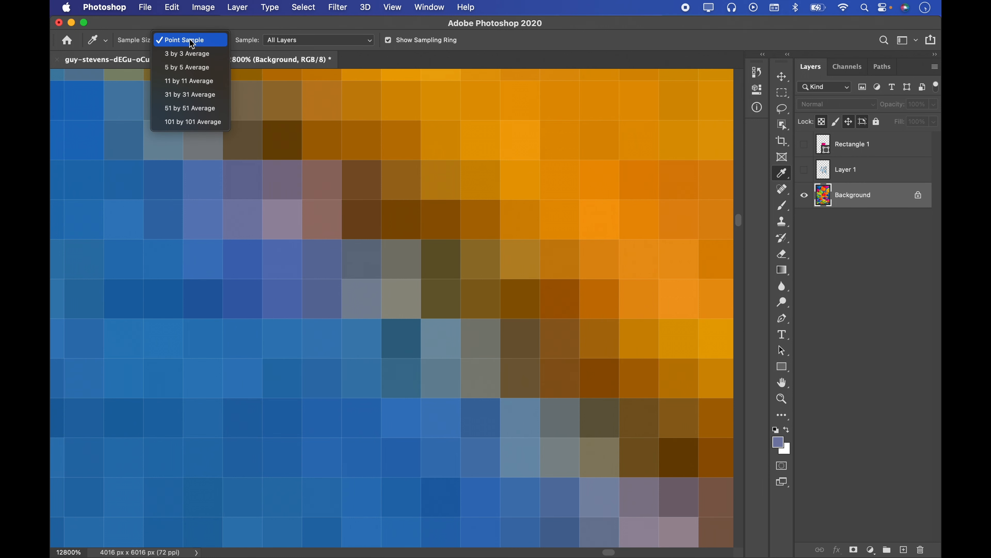
left_click(195, 39)
left_click_drag(341, 187, 453, 250)
Set the sample size to 3 by 3 Average and sample the blue sky pixels at 12800% magnification
key("z")
left_click_drag(392, 202, 416, 124)
key("z")
scroll(478, 100, "up", 15)
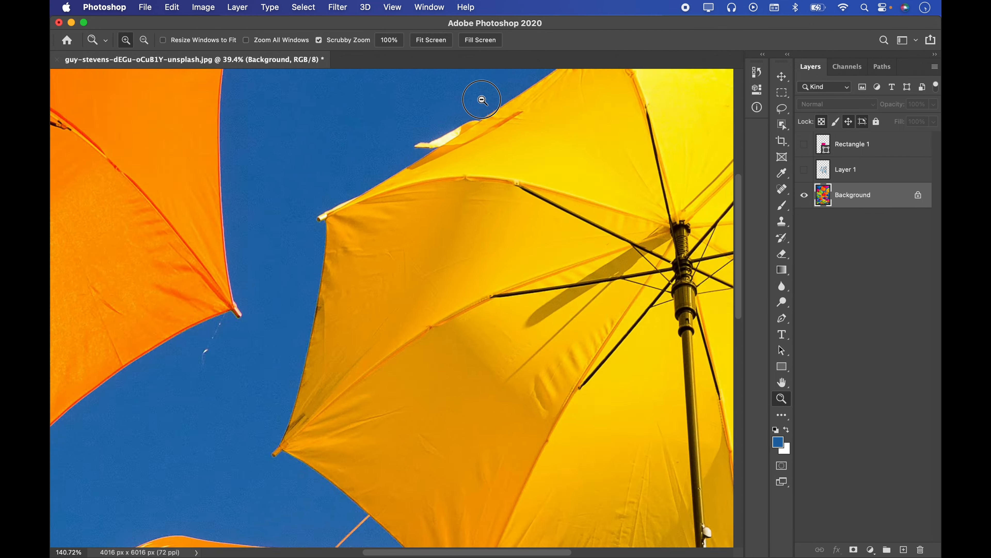
key("i")
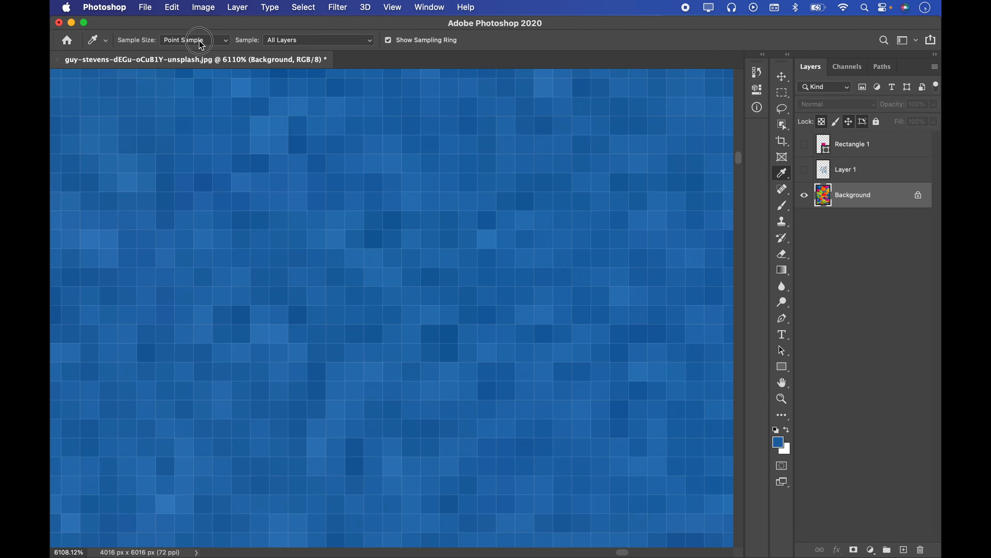
left_click(196, 40)
left_click(194, 59)
scroll(338, 206, "up", 4)
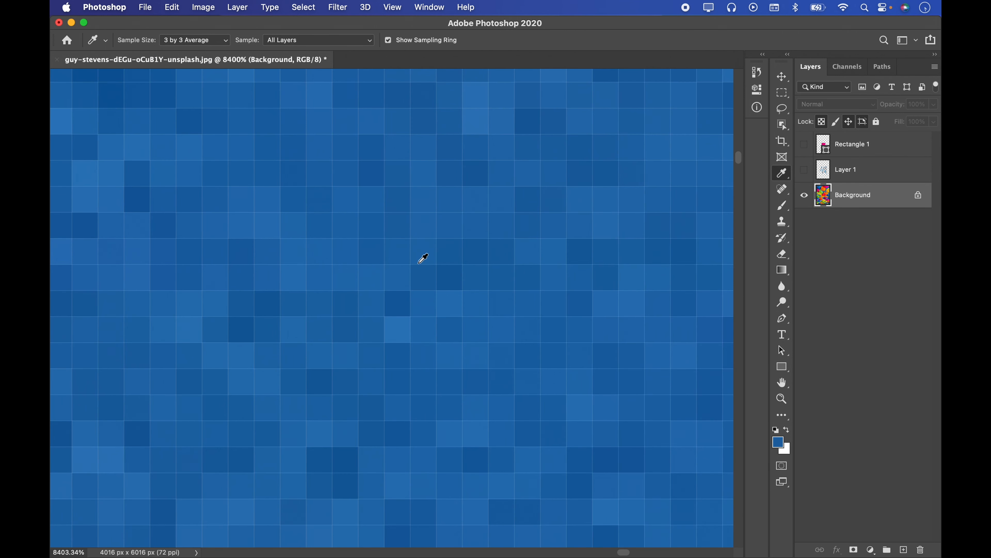
left_click(386, 207)
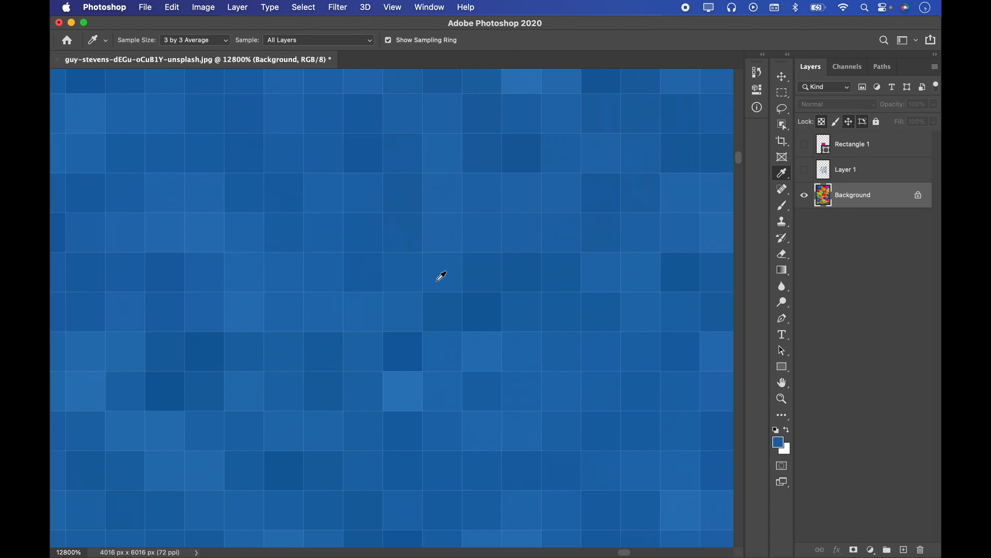
left_click_drag(400, 227, 387, 200)
Set the sample size to 5 by 5 Average, switch it to 51 by 51 Average, and sample around the yellow umbrella's edge
key("super+space")
left_click(207, 41)
left_click(203, 62)
left_click(201, 40)
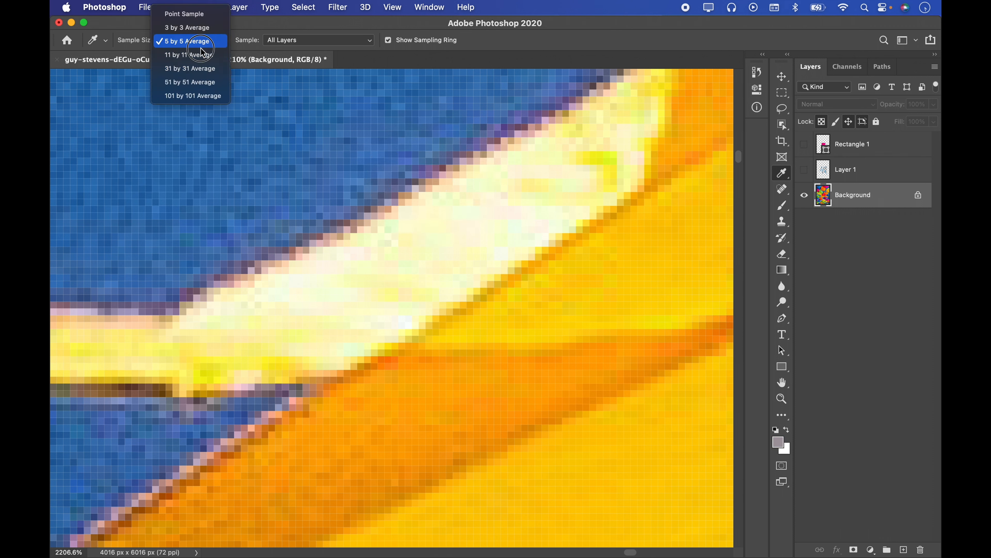
left_click(190, 82)
left_click_drag(394, 180, 546, 137)
Magnify the sky beside the yellow umbrella to 4040% and sample its blue with the 51 by 51 Average size
key("z")
left_click_drag(298, 229, 347, 197)
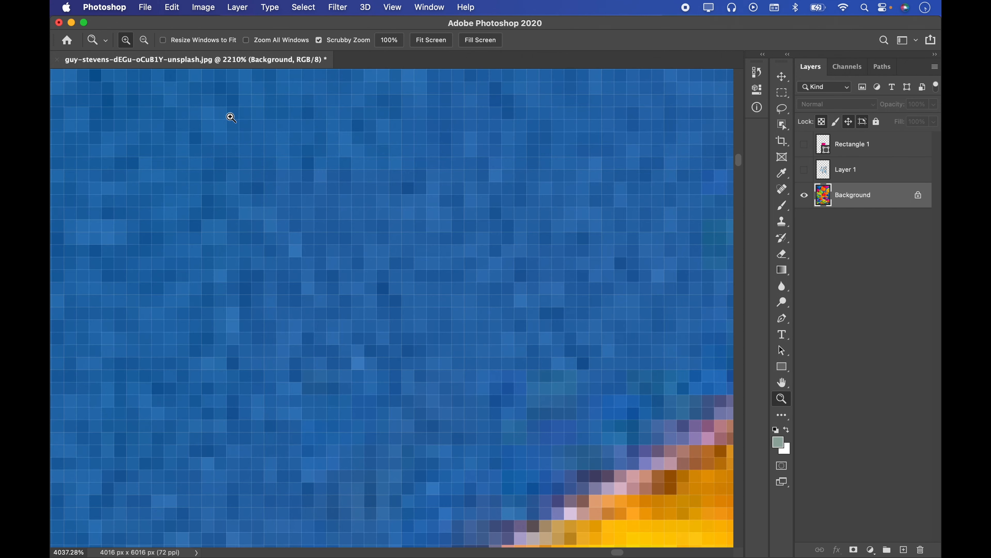
key("i")
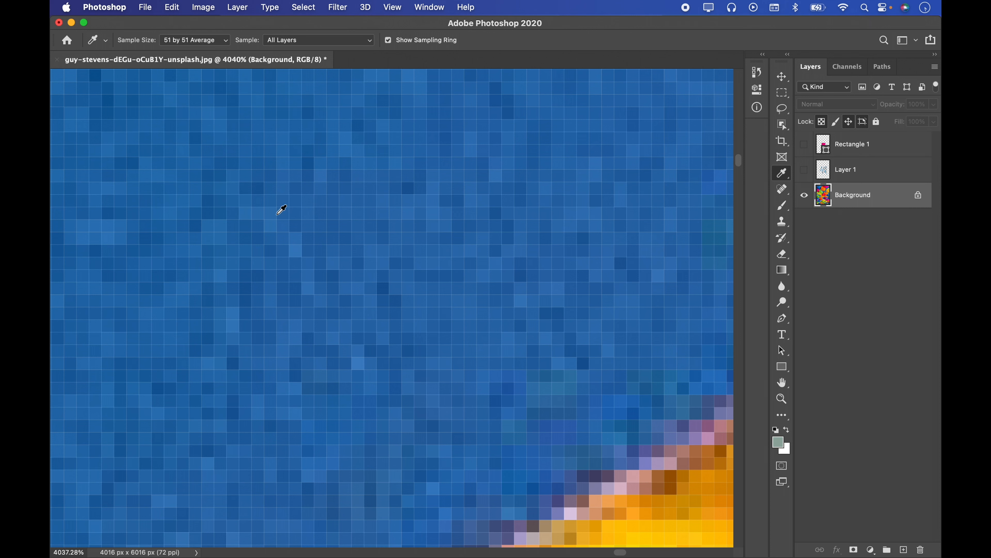
left_click_drag(407, 193, 409, 192)
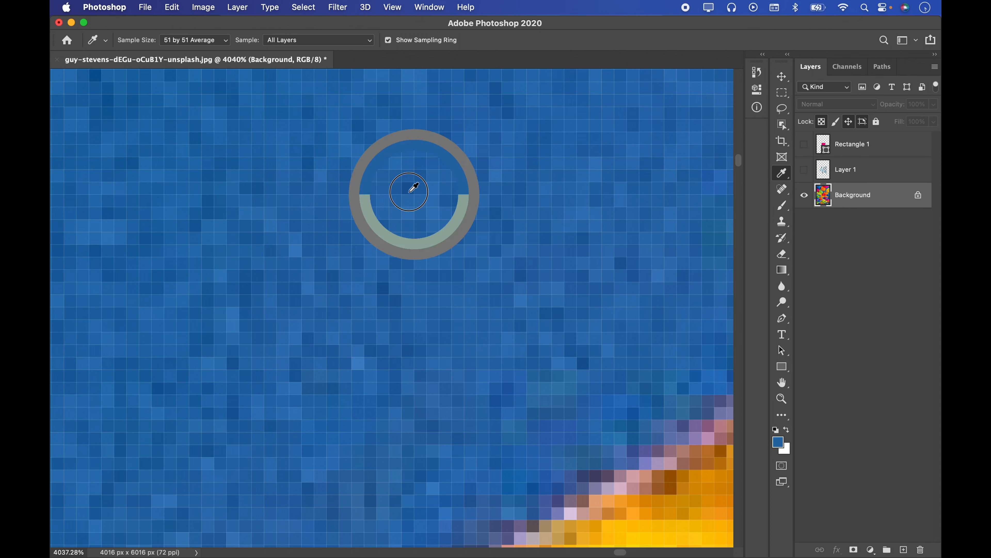
Set the sample size to 101 by 101 Average and sample from the blue sky across the yellow umbrella's edge
left_click(194, 39)
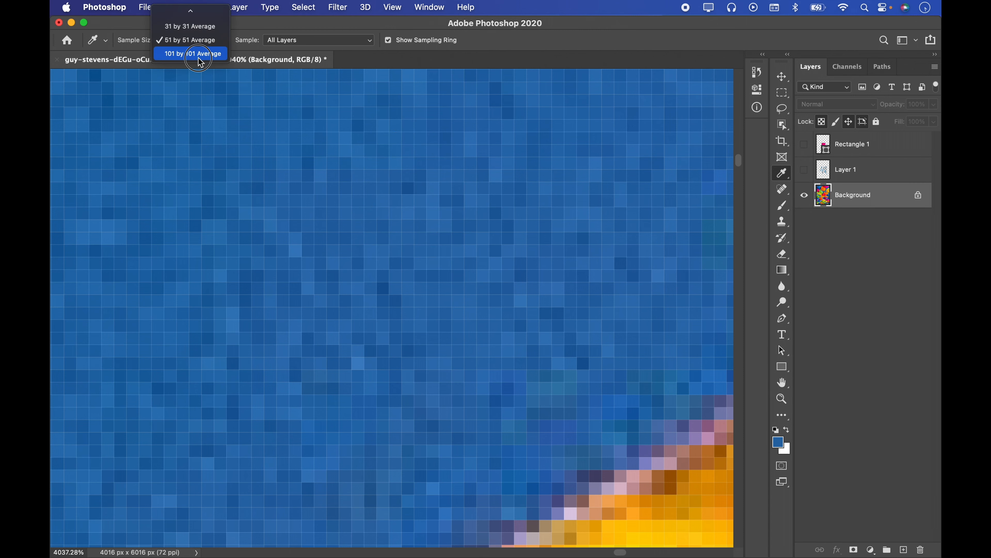
left_click(192, 49)
left_click(376, 232)
left_click_drag(372, 235, 427, 282)
left_click_drag(505, 328, 415, 219)
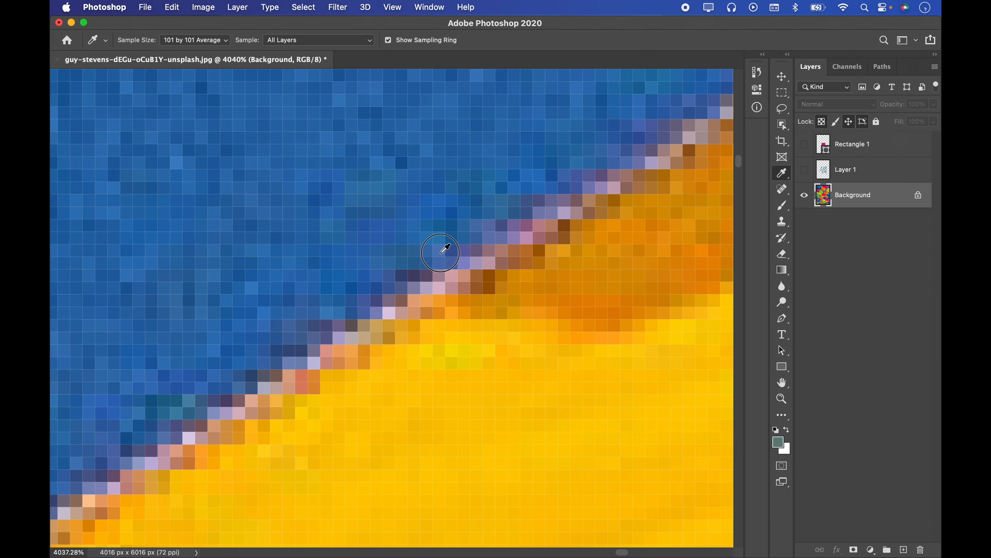
left_click_drag(445, 249, 539, 287)
Set the Eyedropper's sample size back to Point Sample
left_click(211, 47)
left_click(197, 40)
left_click(194, 44)
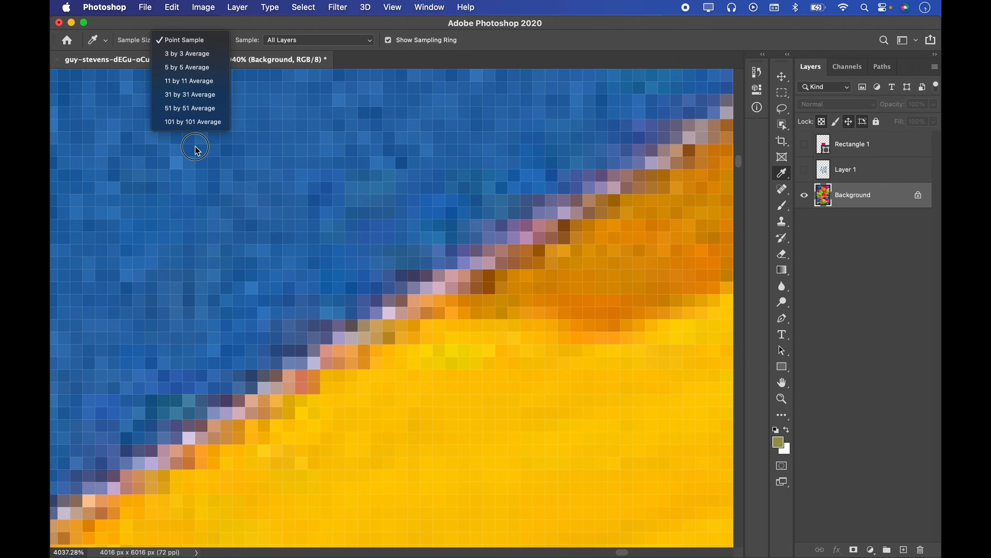
left_click(201, 43)
Zoom out to 34.4% to examine the whole photo and its pixel dimensions
key("z")
left_click_drag(485, 204, 323, 216)
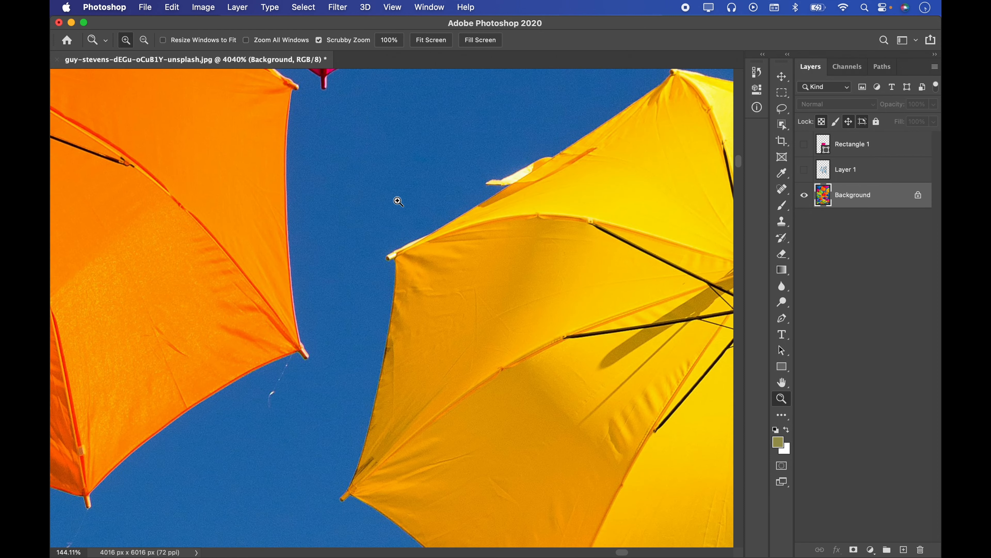
left_click_drag(398, 202, 281, 252)
left_click_drag(398, 251, 478, 225)
key("z")
left_click_drag(518, 268, 493, 282)
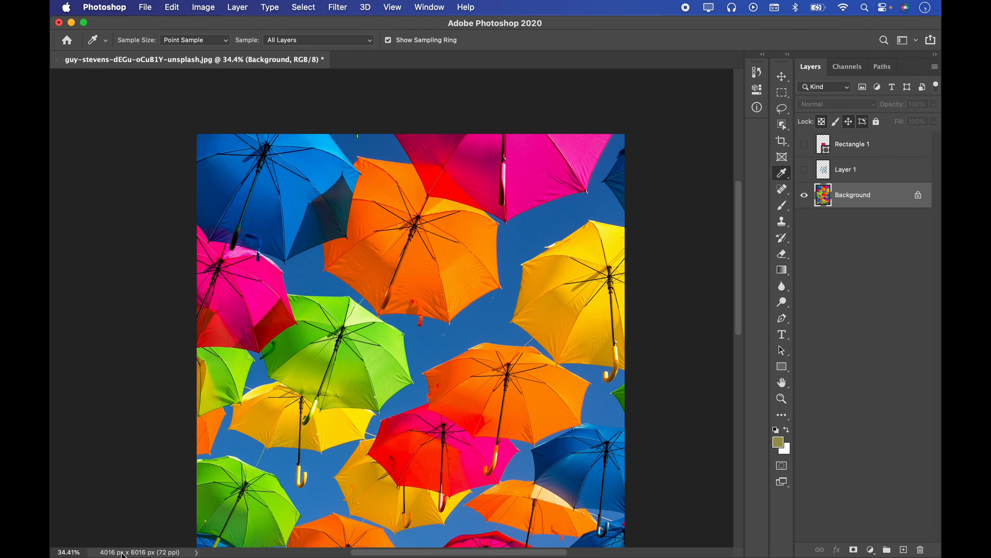
Set the sample size to 11 by 11 Average and sample from the blue sky onto the large orange umbrella
key("z")
left_click_drag(509, 269, 535, 245)
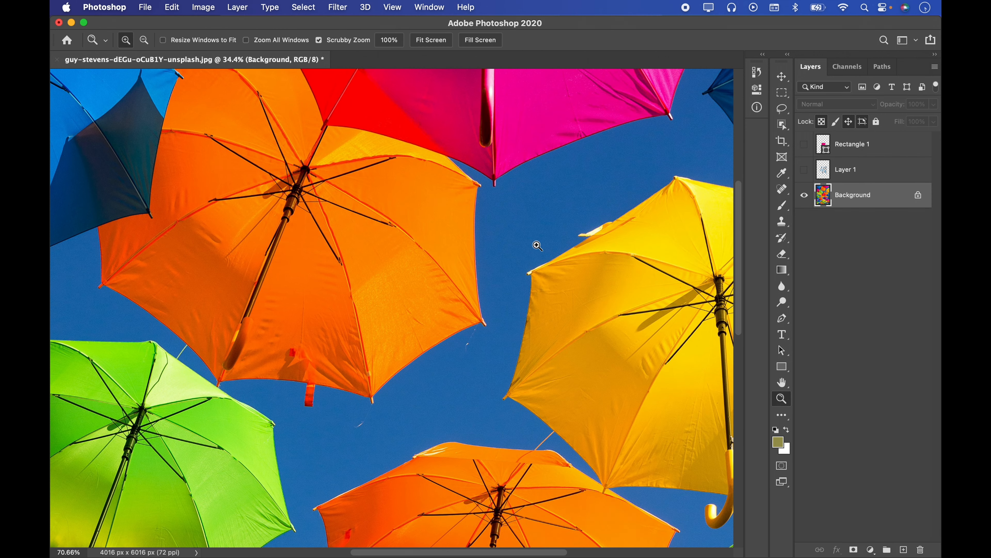
left_click_drag(448, 266, 488, 245)
left_click(204, 40)
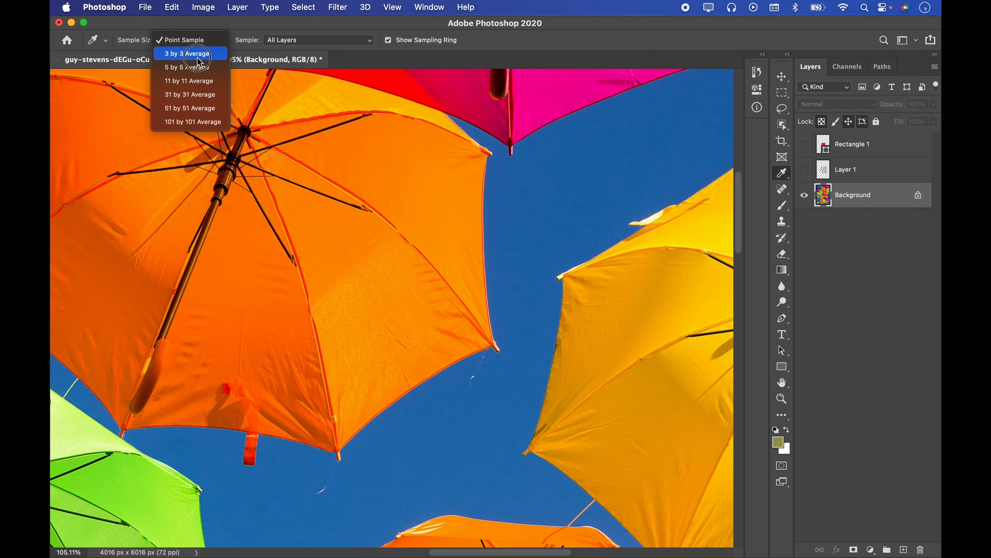
left_click(200, 85)
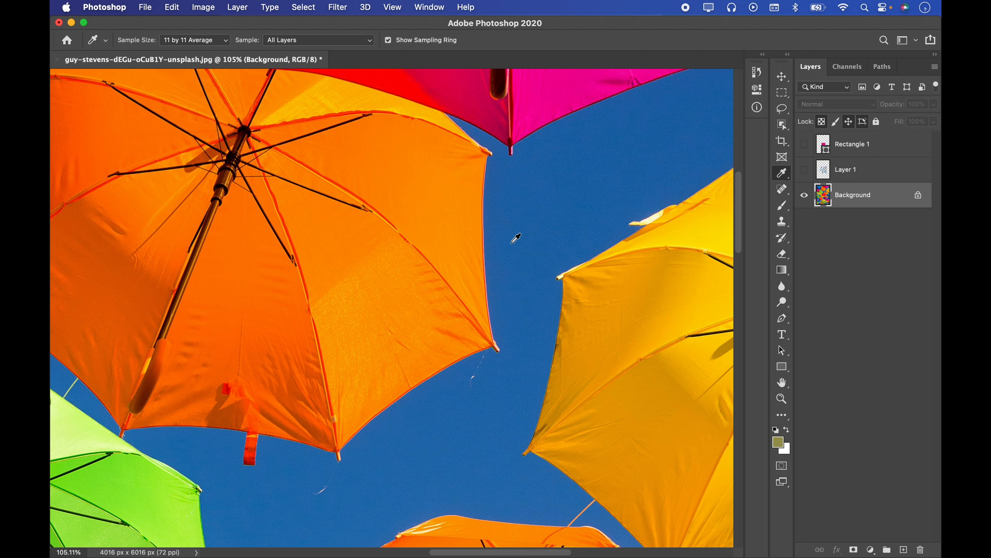
left_click_drag(517, 239, 460, 226)
Set the sample size to 5 by 5 Average, change it to 31 by 31 Average, and sample the sky at the orange umbrella's edge
left_click(199, 40)
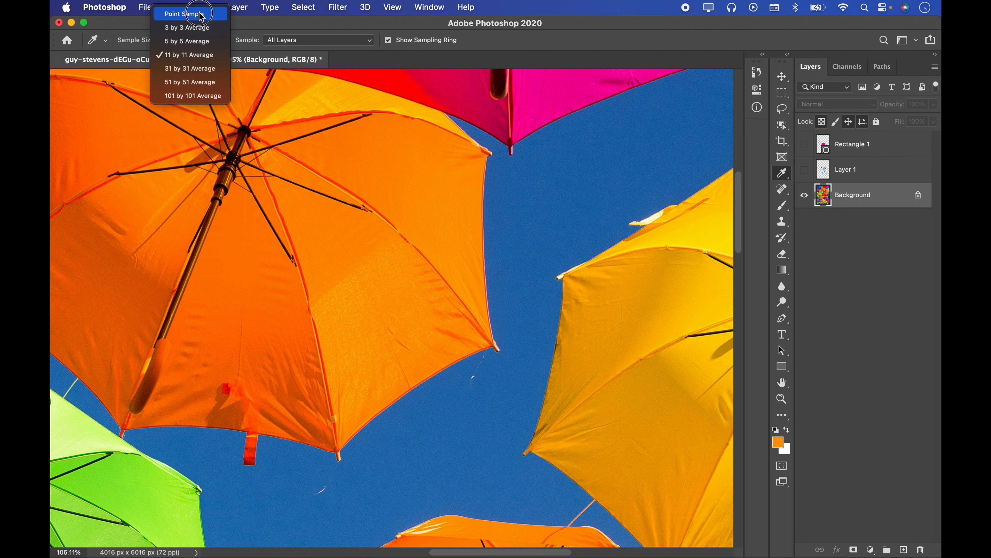
left_click(200, 42)
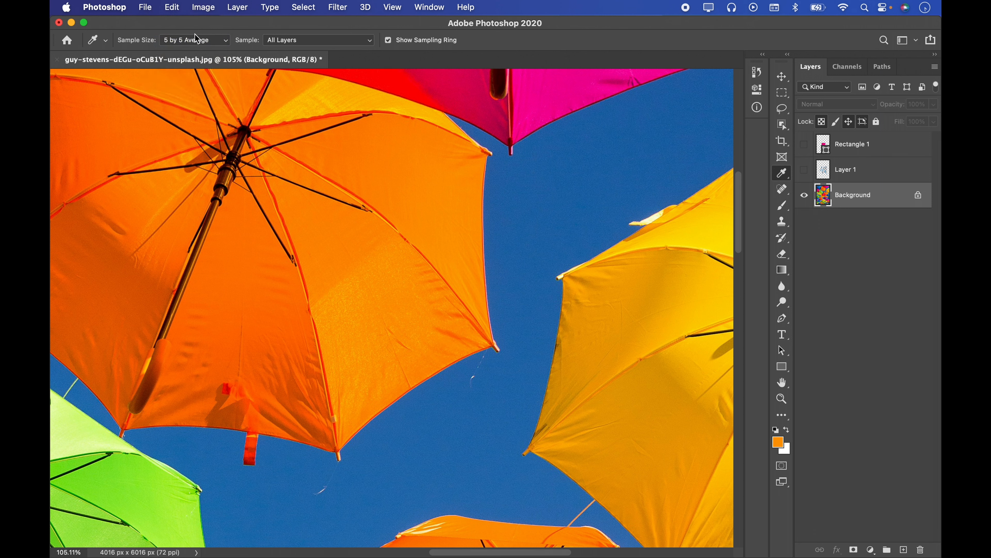
left_click(197, 39)
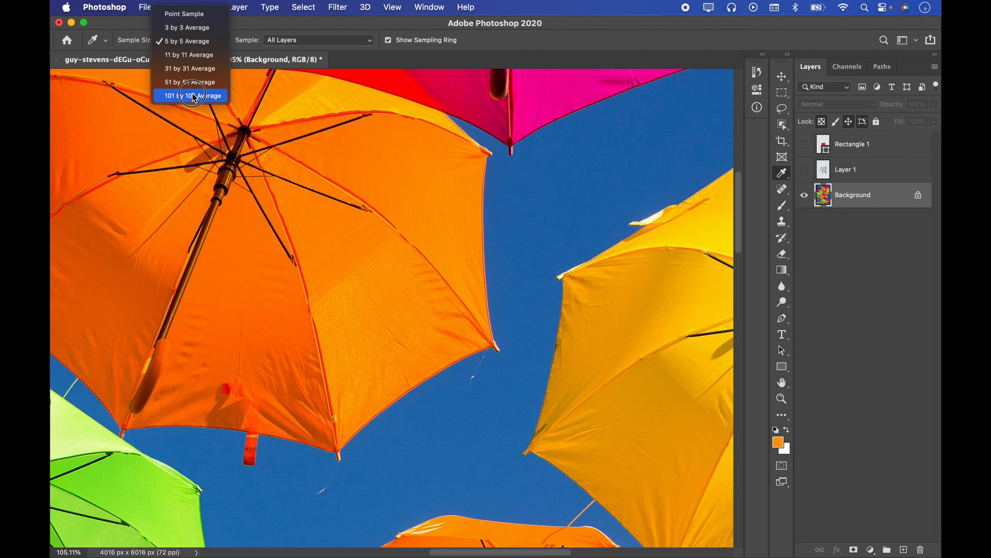
left_click(199, 74)
mouse_move(476, 217)
left_mouse_down()
mouse_move(505, 230)
mouse_move(484, 209)
left_mouse_up()
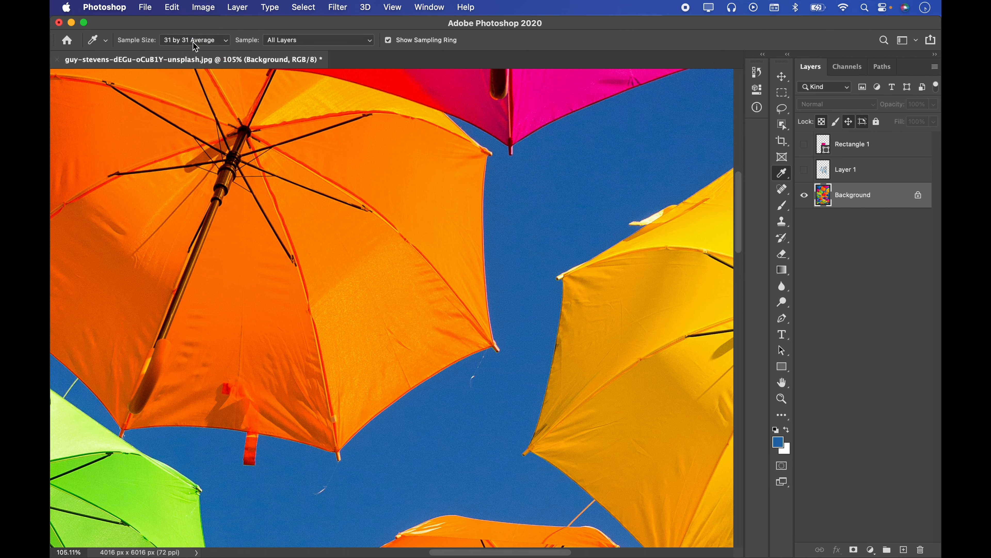
Set the sample size to Point Sample and sample the orange umbrella's fabric near its edge
left_click(195, 43)
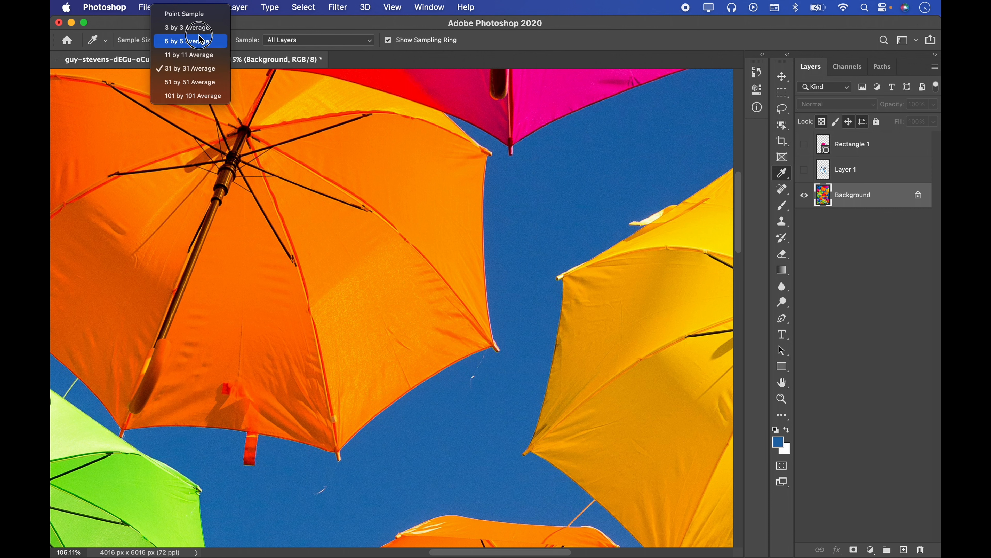
left_click(184, 14)
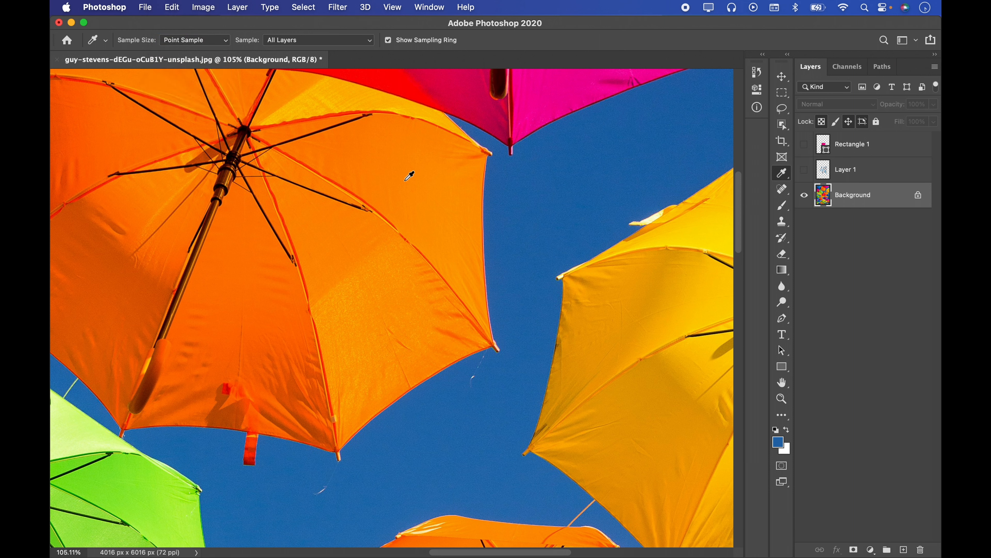
left_click_drag(444, 207, 484, 230)
Set the sample size to 5 by 5 Average and sample the orange umbrella's fabric at 3820% magnification
left_click(201, 41)
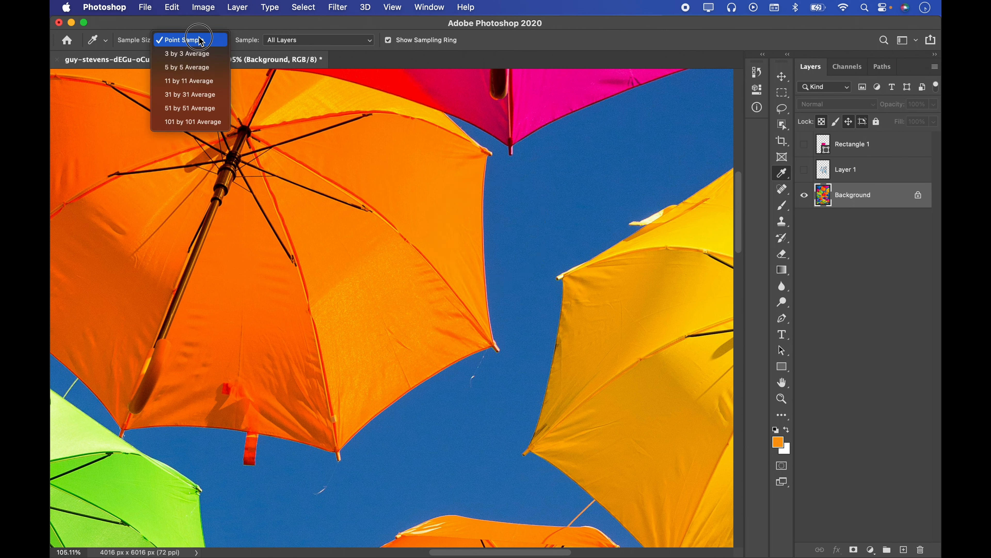
left_click(191, 70)
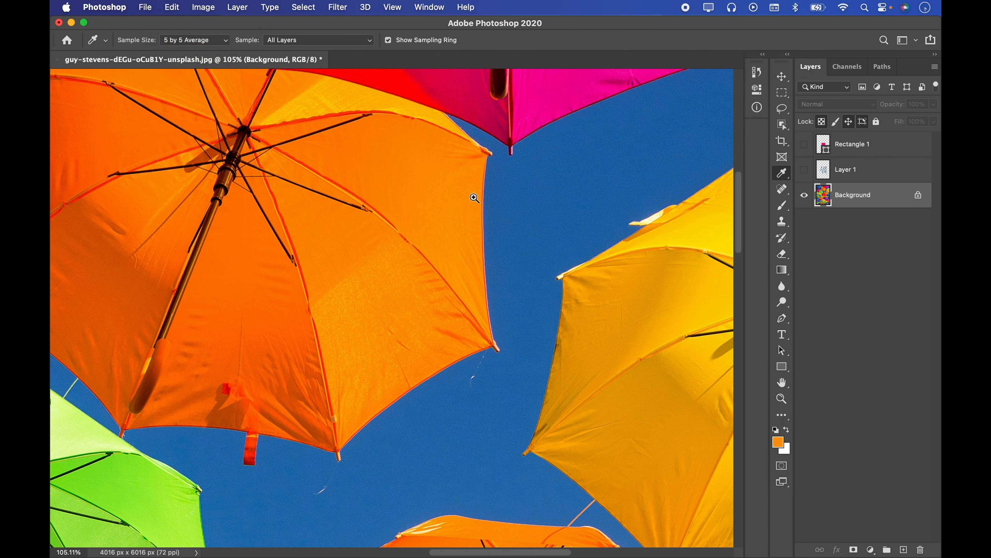
key("super+space")
left_click_drag(475, 198, 584, 229)
left_click(562, 223)
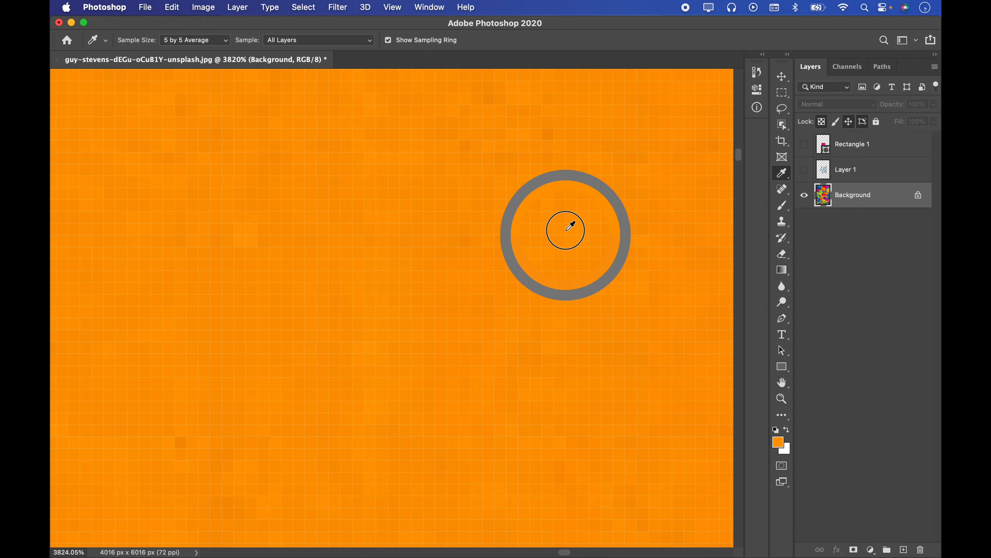
Set the Eyedropper's sample size to 11 by 11 Average
key("super+space")
left_click_drag(540, 255, 195, 67)
left_click(167, 40)
left_click(168, 42)
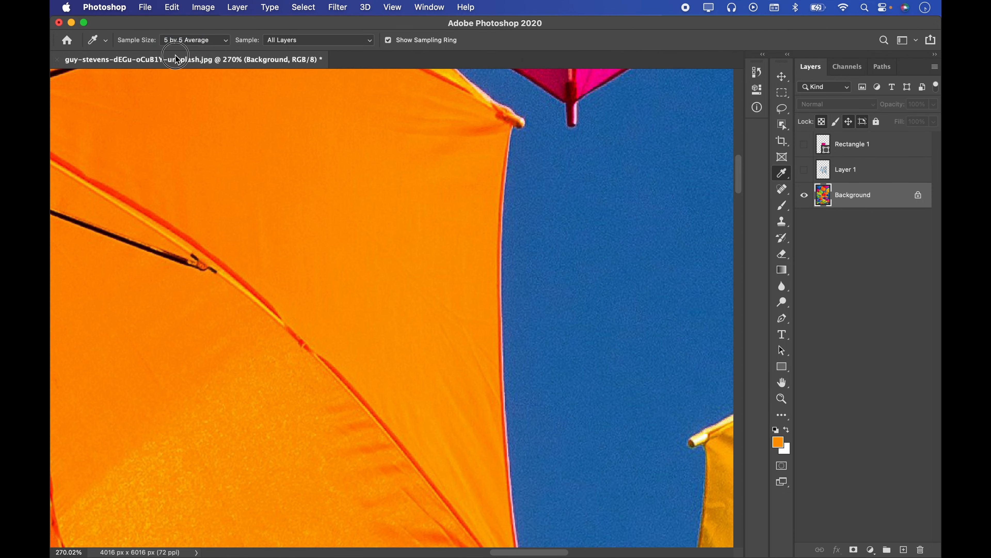
left_click(183, 41)
left_click(190, 54)
Sample the large orange umbrella with the 11 by 11 Average size while viewing the photo at 27.7%
key("super+space")
left_click_drag(345, 212, 305, 211)
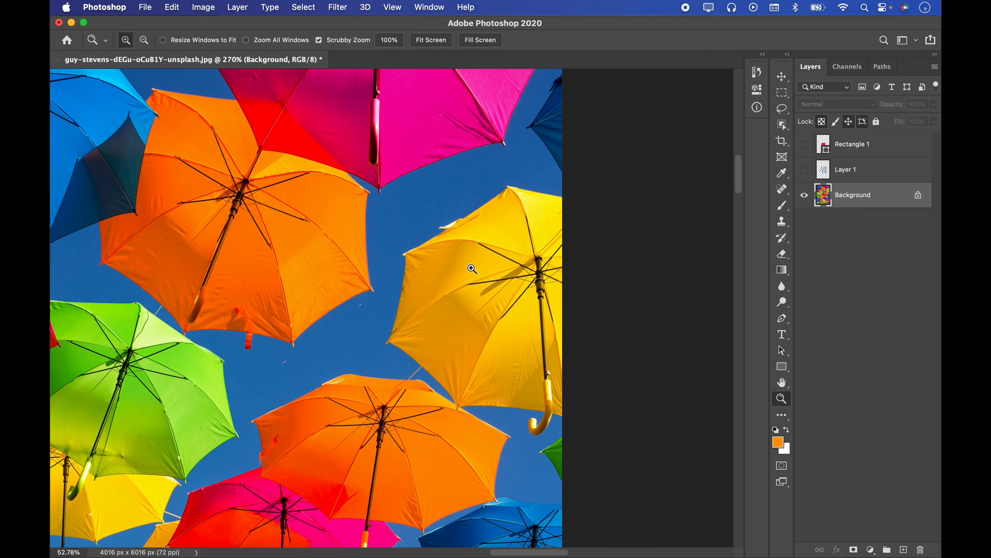
left_click_drag(460, 258, 332, 240)
key("space")
left_click_drag(396, 224, 441, 196)
key("super+space")
scroll(471, 179, "up", 2)
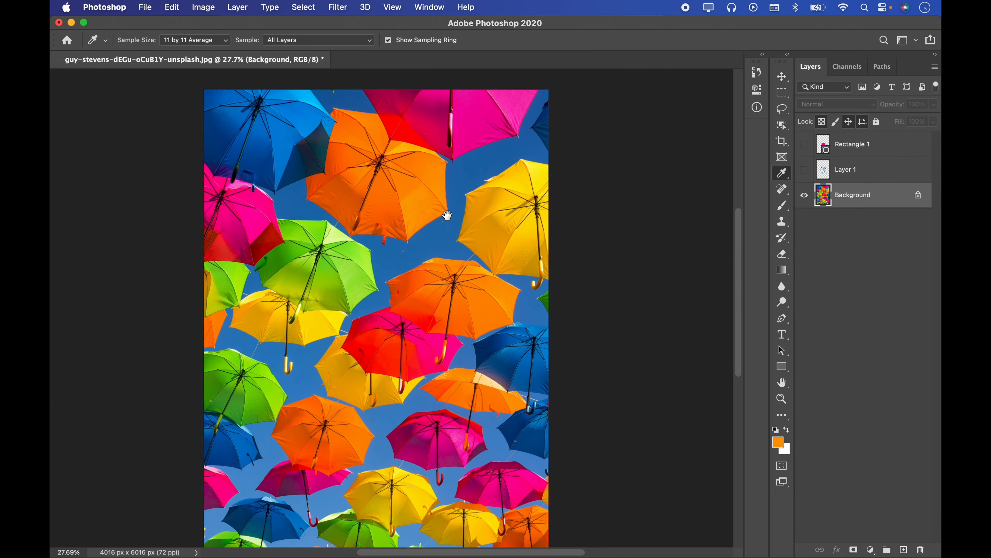
left_click(430, 158)
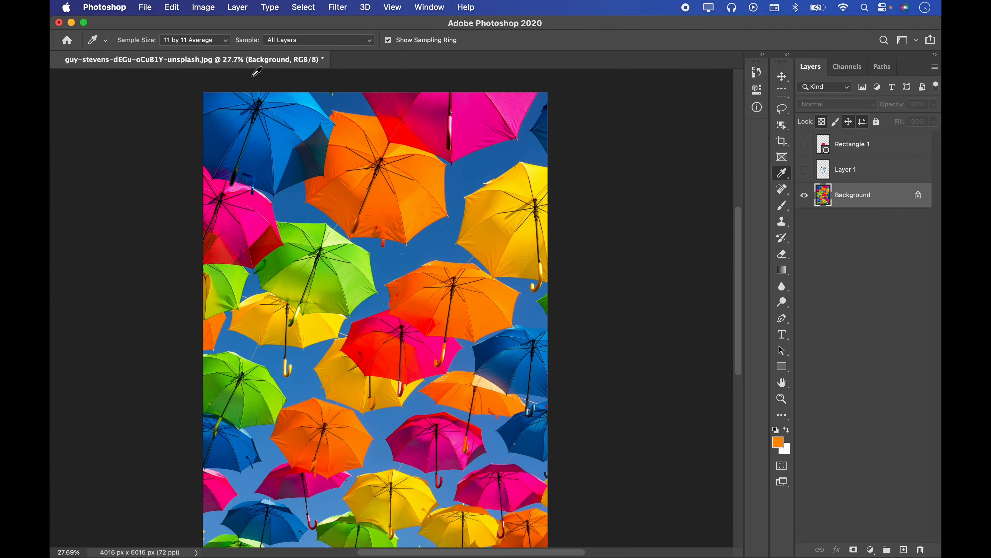
Show the Swatches panel and enlarge it so more of its color groups are visible
key("super+space")
mouse_move(457, 183)
left_mouse_down()
mouse_move(465, 167)
mouse_move(432, 200)
mouse_move(461, 187)
left_mouse_up()
key("super+space")
key("super+space")
left_click_drag(424, 221, 447, 198)
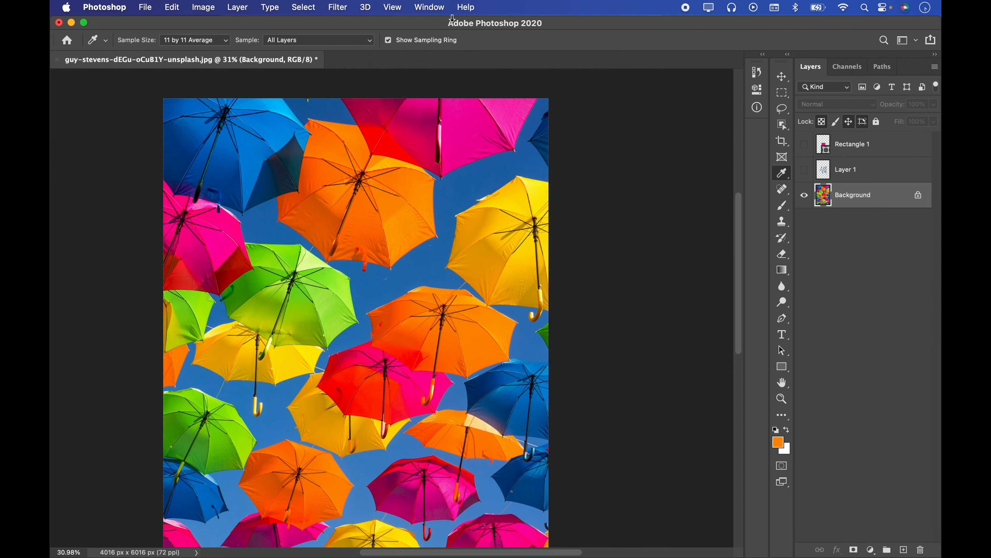
left_click(428, 4)
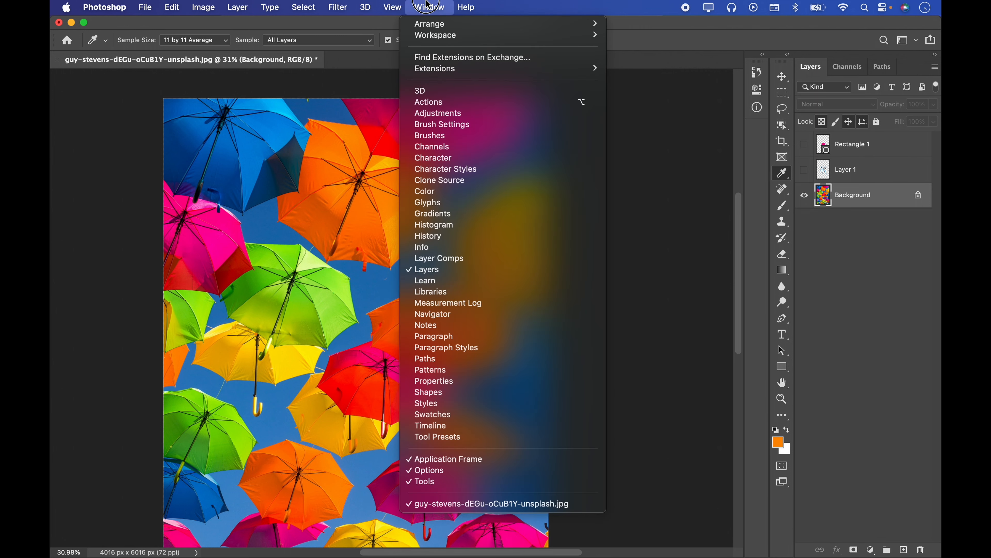
left_click(436, 414)
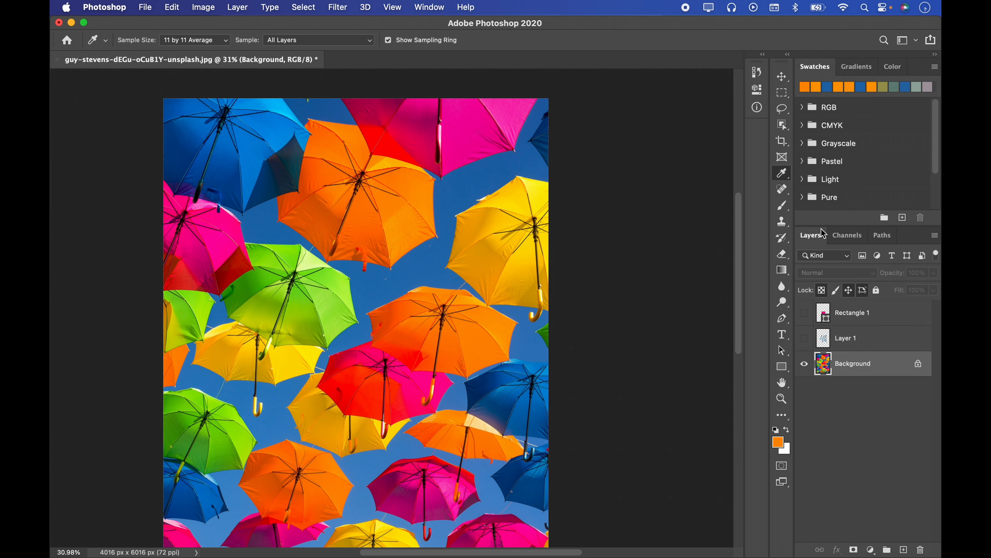
left_click_drag(823, 225, 824, 290)
Look through the preset swatch groups, including RGB, CMYK, Grayscale, Pastel, Light, Pure and Dark
left_click(802, 107)
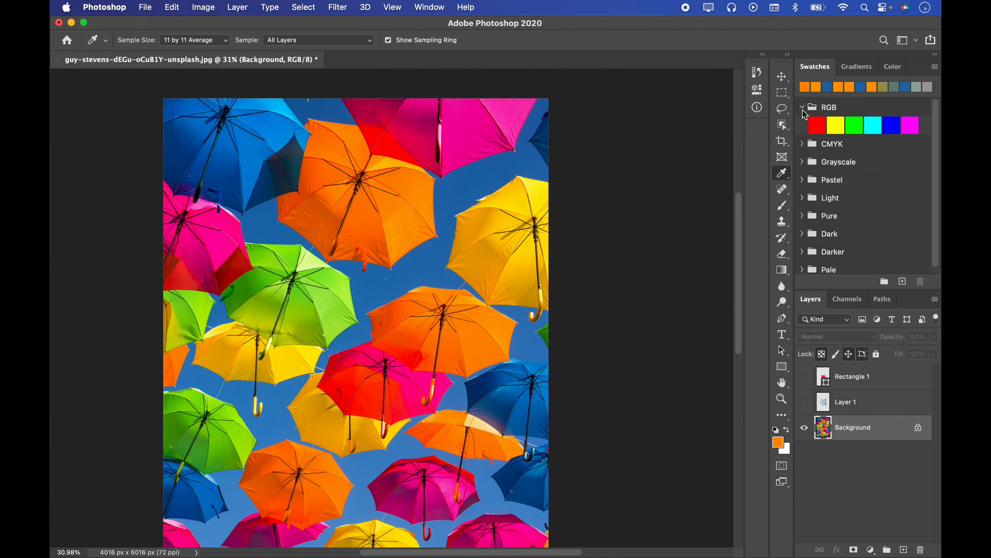
left_click(803, 107)
left_click(802, 125)
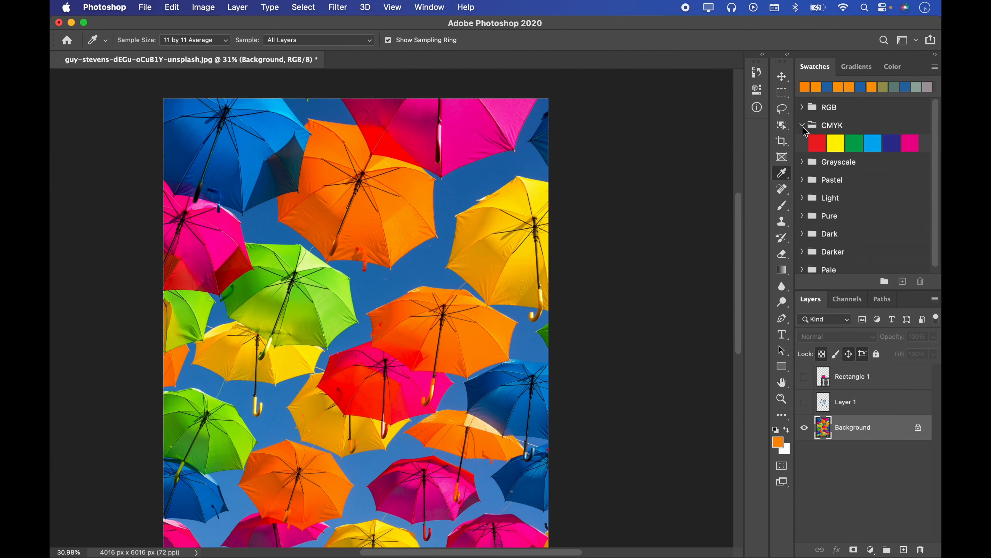
left_click(803, 128)
left_click(804, 143)
left_click(803, 144)
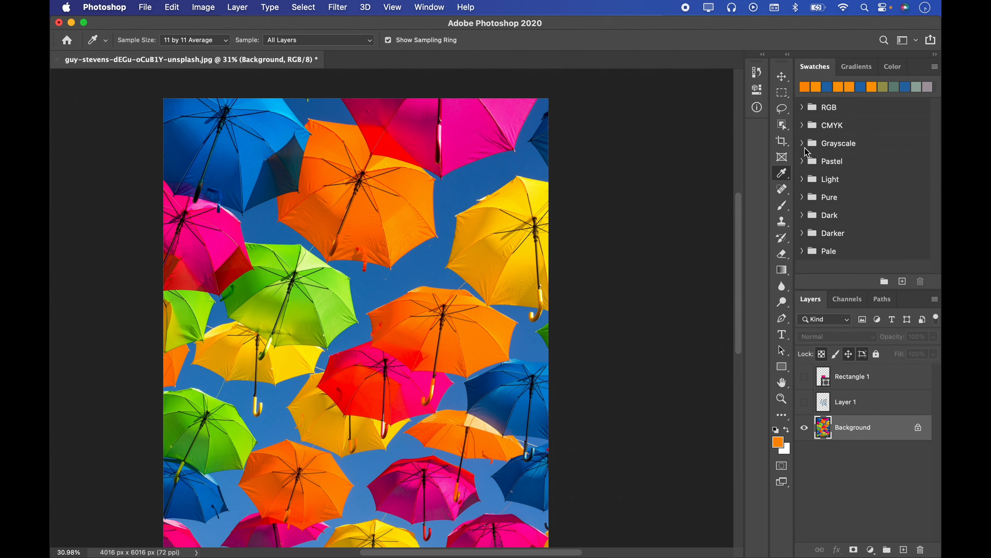
left_click(801, 161)
left_click(803, 162)
left_click(803, 179)
left_click(803, 179)
left_click(803, 198)
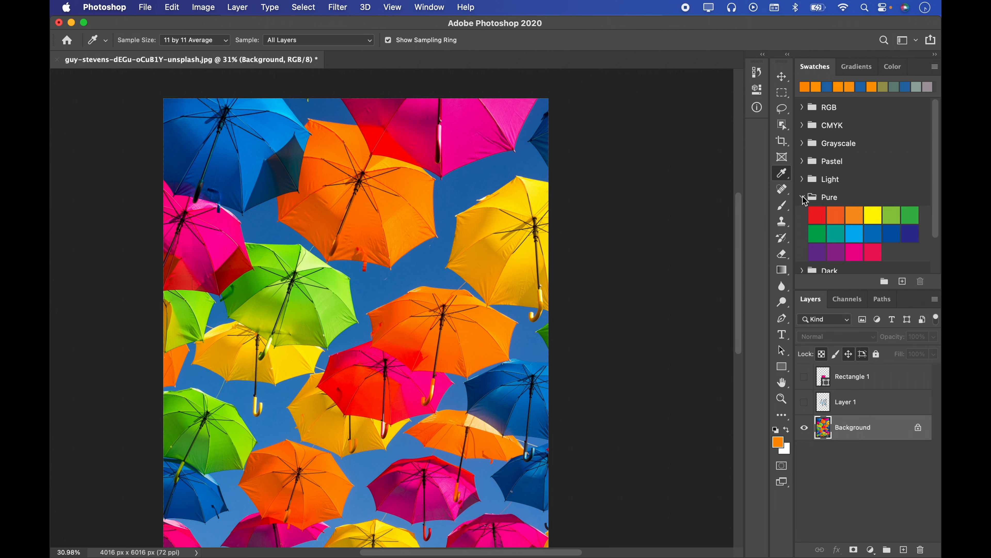
left_click(803, 197)
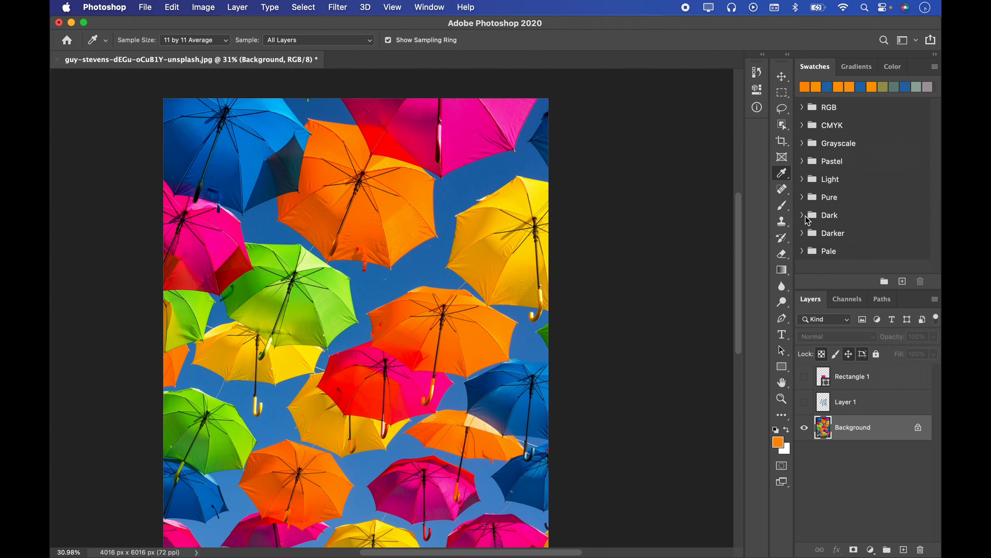
left_click(804, 215)
left_click(890, 215)
Sample the small orange umbrella below the blue one at several spots, viewing the photo at 71.9%
key("z")
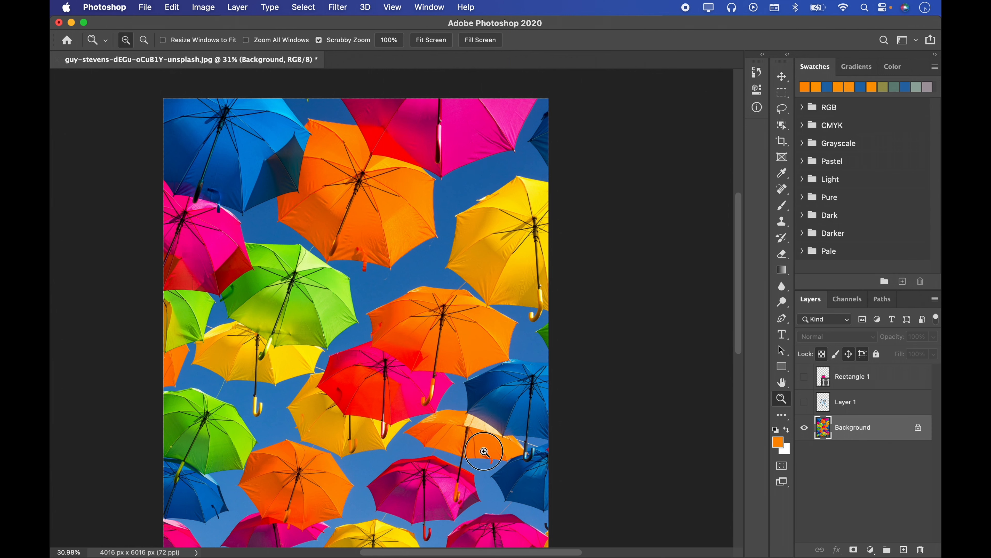
left_click_drag(484, 450, 485, 428)
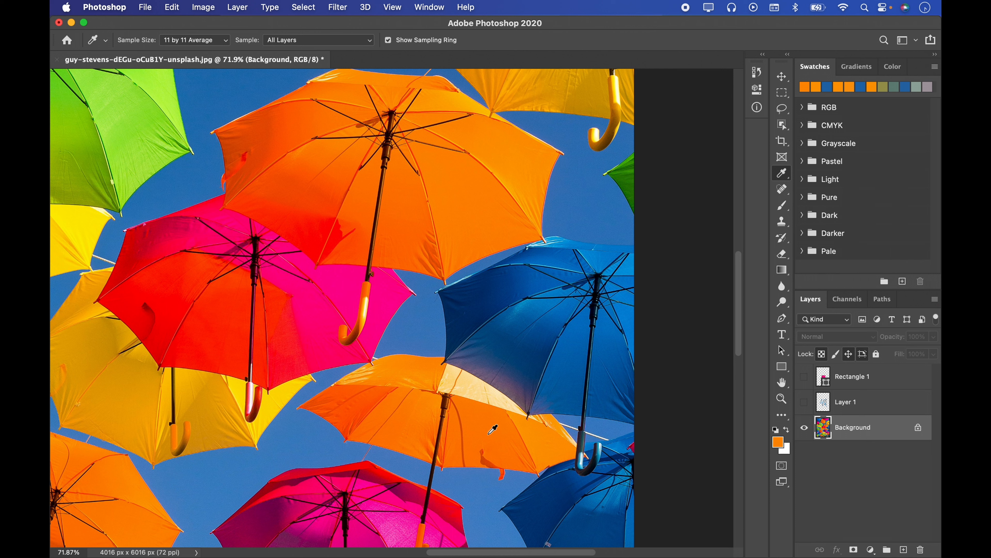
left_click(490, 433)
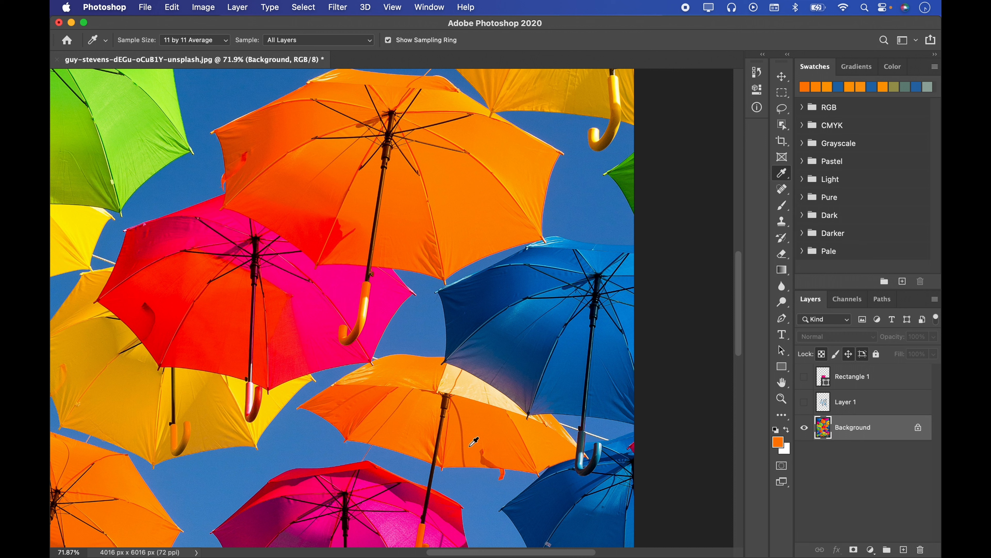
left_click(494, 436)
left_click(484, 414)
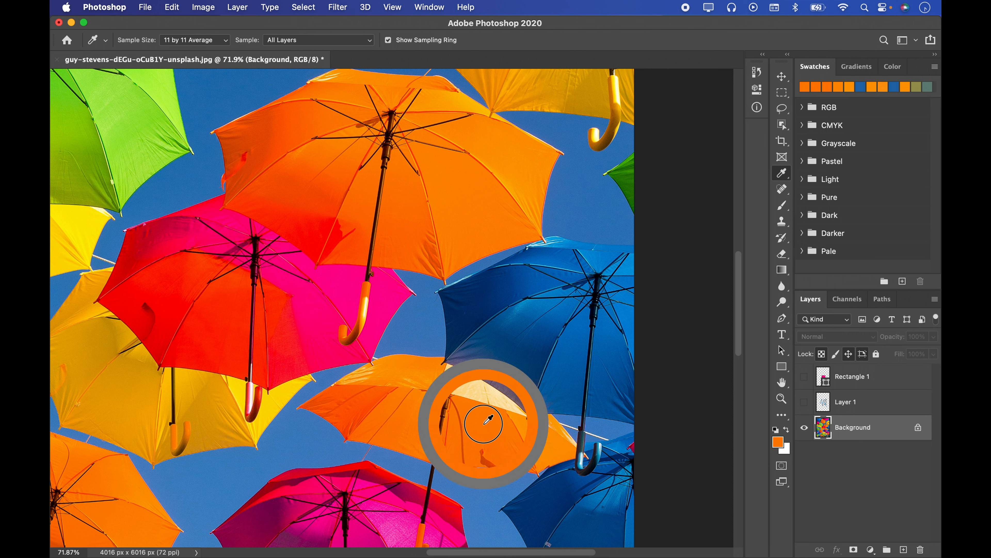
With the foreground Color Picker open, sample other umbrellas and settle on the small orange umbrella's color, fd7f00
left_click(780, 445)
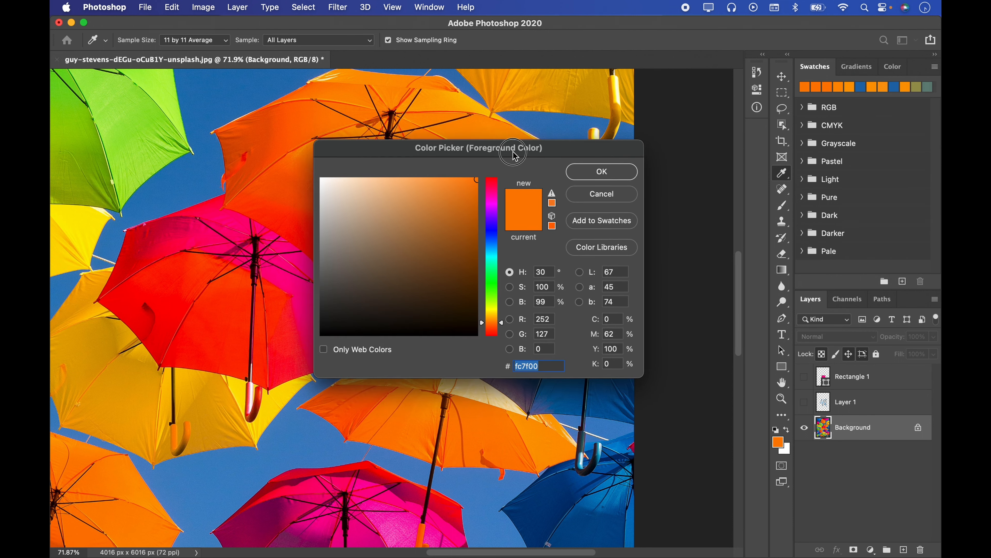
left_click_drag(516, 150, 654, 104)
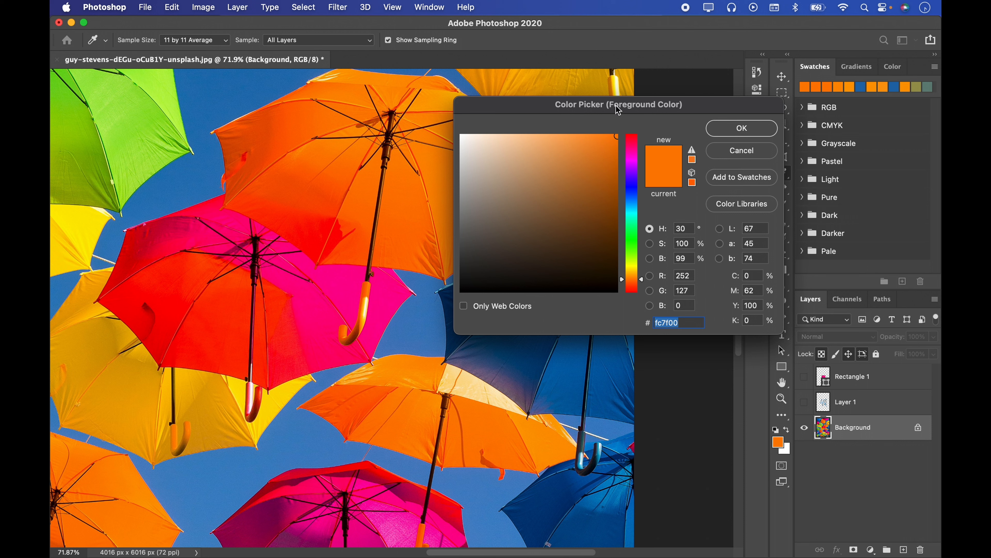
left_click_drag(279, 270, 168, 231)
left_click_drag(117, 137, 131, 124)
left_click(398, 202)
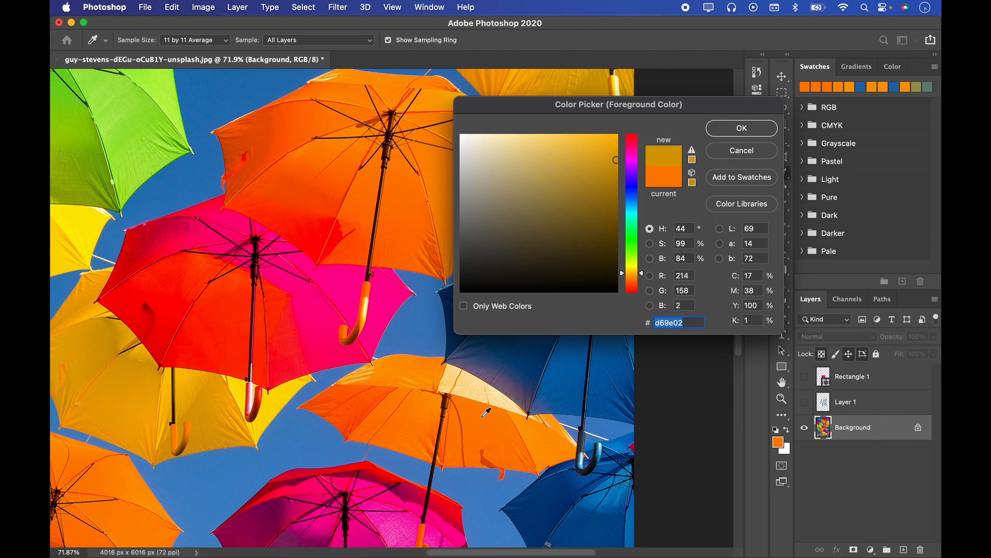
left_click_drag(483, 428, 482, 429)
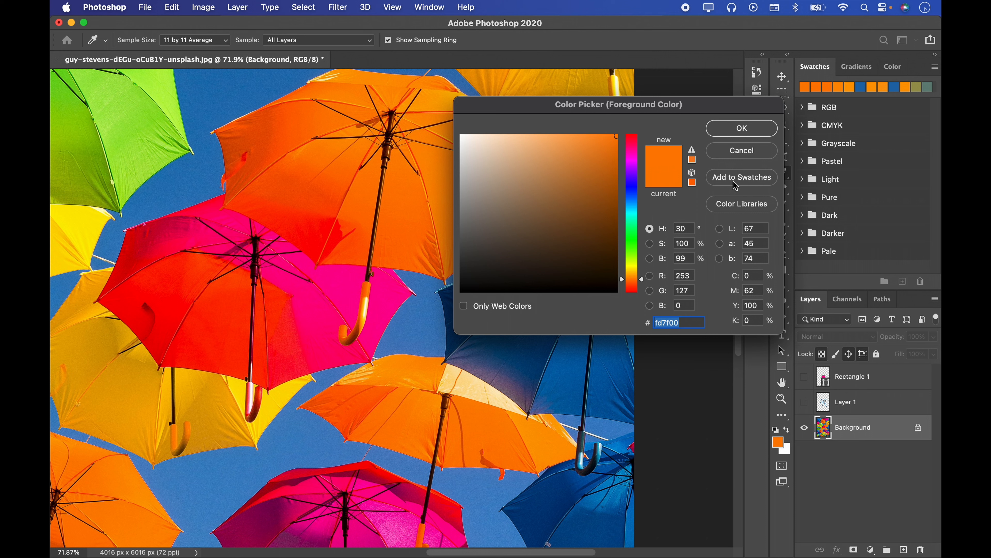
Save the picked orange as a swatch named "Orange color" without adding it to the current library, and apply it as the foreground color
left_click(743, 181)
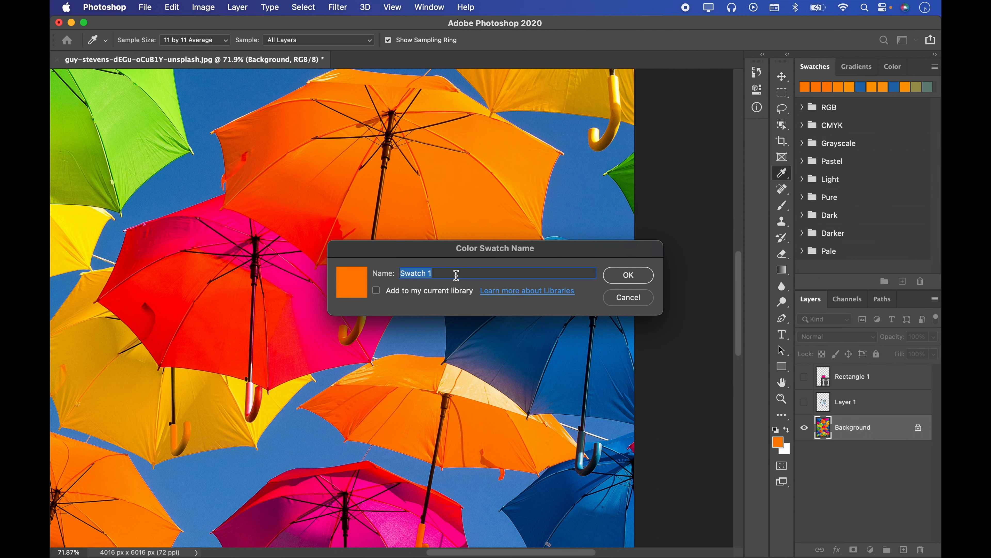
left_click_drag(450, 273, 394, 275)
left_click(377, 290)
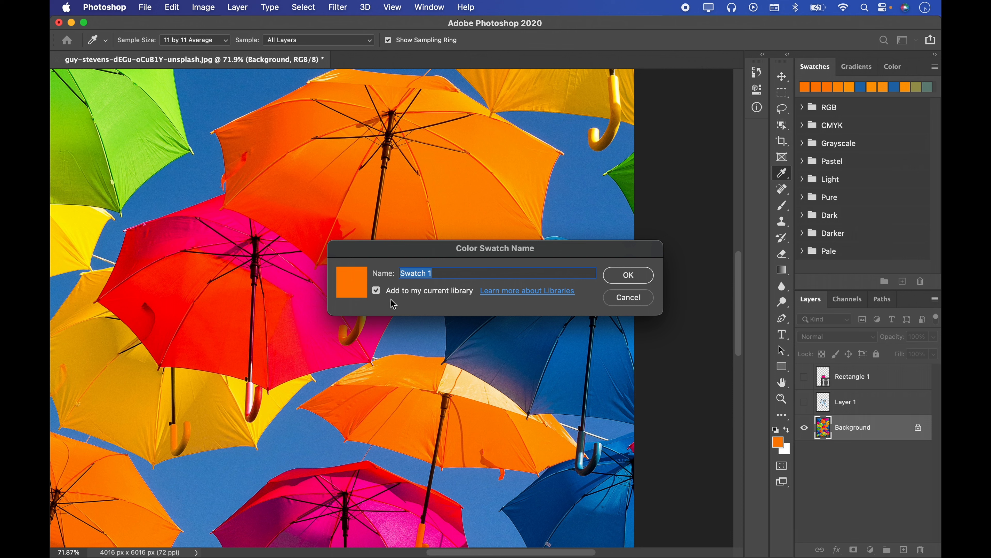
left_click(377, 291)
left_click(443, 272)
left_click_drag(402, 274, 447, 272)
type("Orange color")
left_click(645, 281)
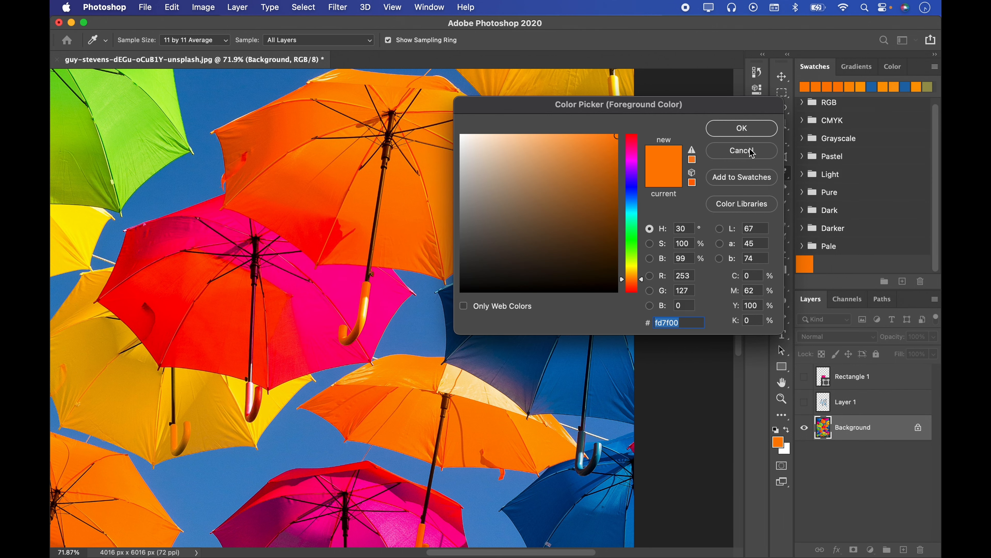
left_click(744, 153)
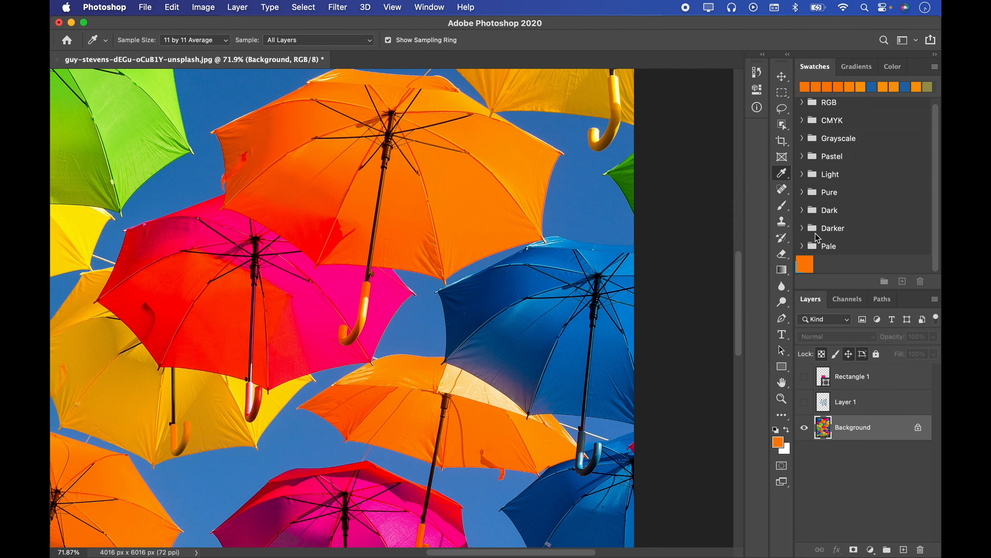
left_click(812, 259)
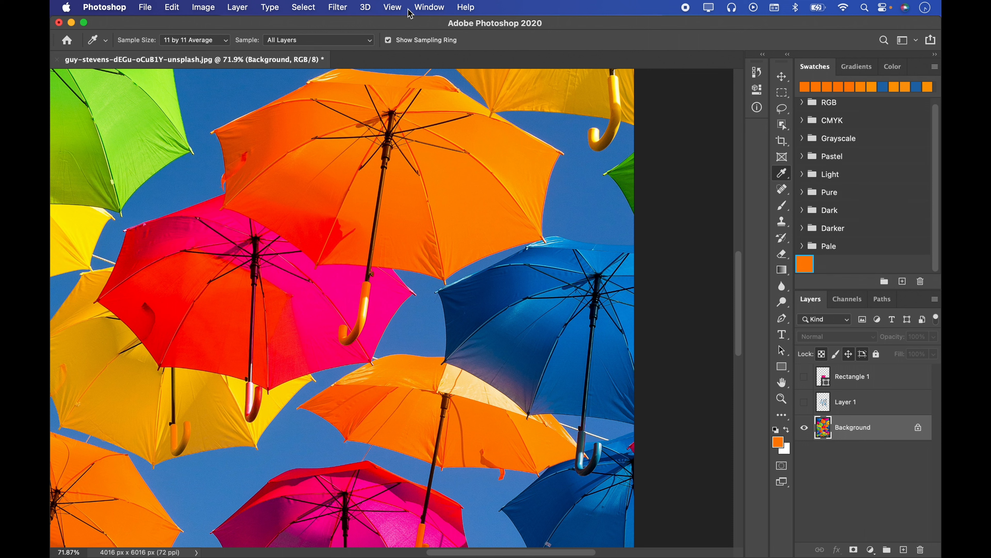
Hide the Swatches panel and view more of the photo at 35.8%
left_click(428, 8)
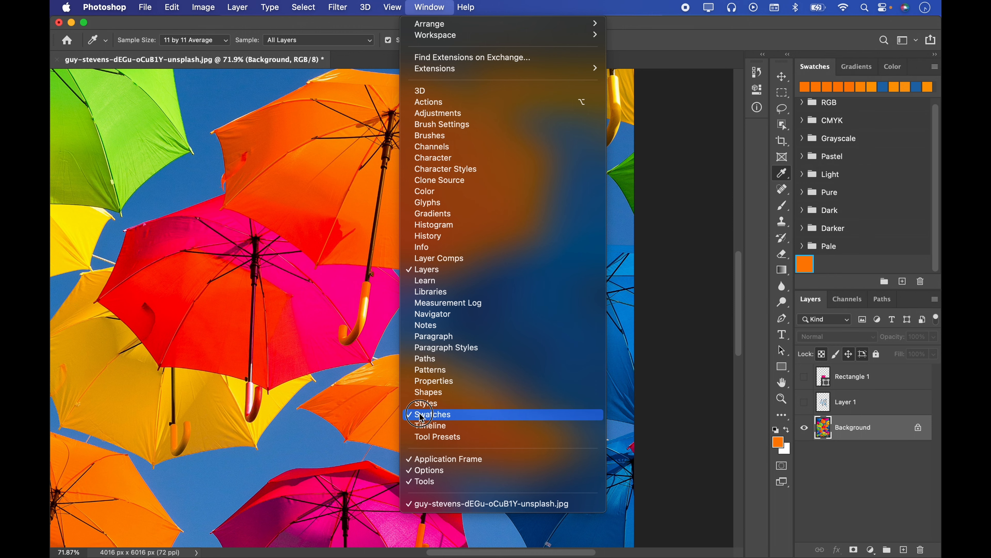
left_click(429, 414)
key("z")
left_click_drag(516, 244, 453, 96)
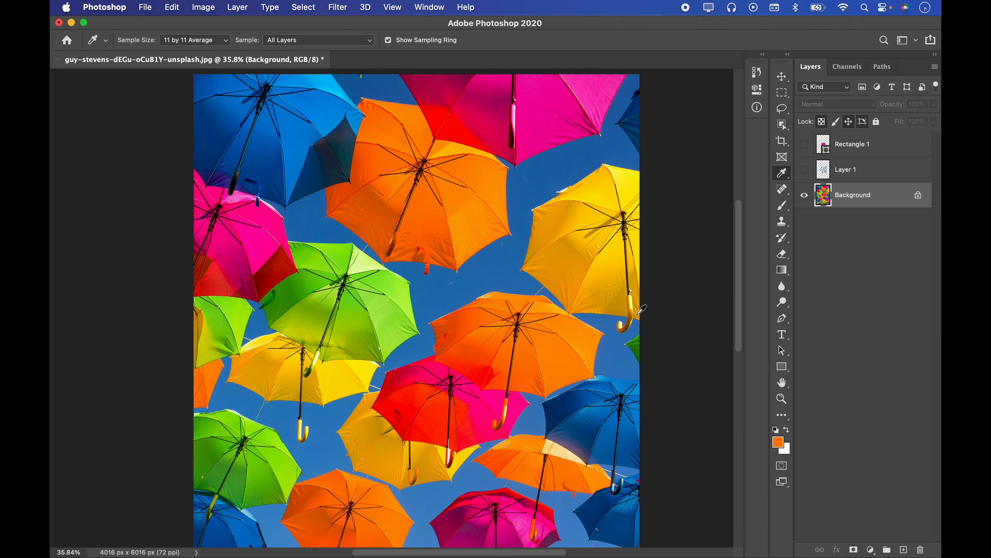
Change the foreground color to a near-black and show the Swatches panel again
left_click(777, 442)
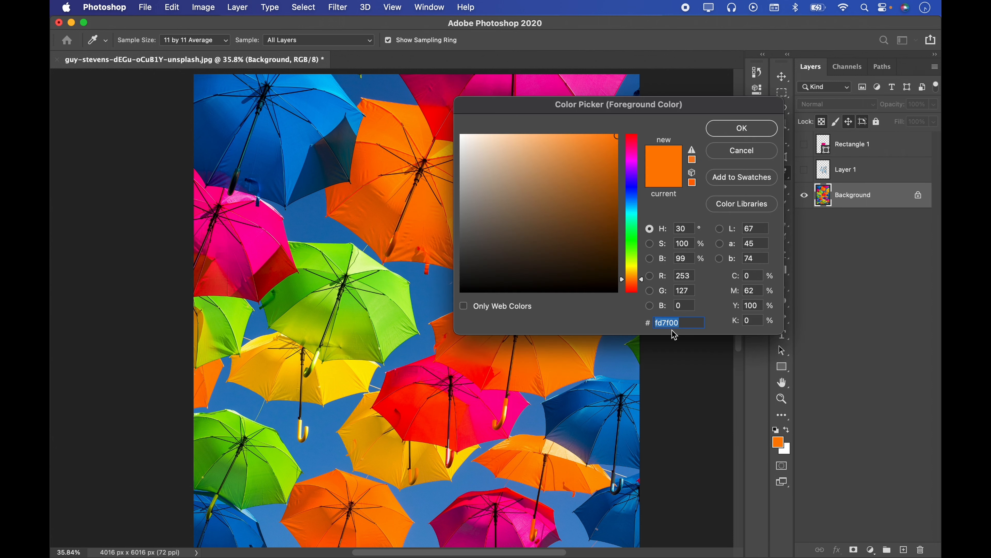
left_click_drag(513, 358, 684, 277)
left_click(755, 129)
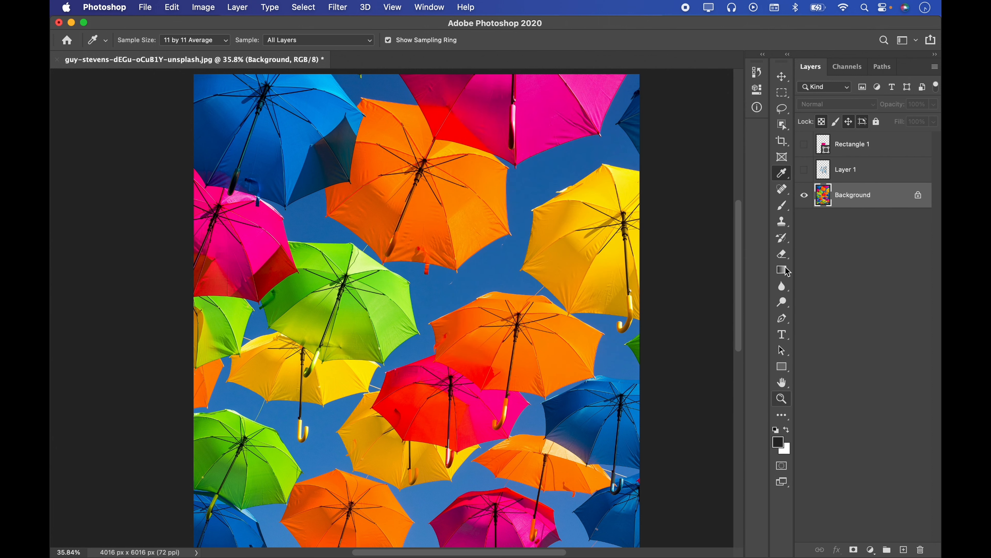
left_click(423, 5)
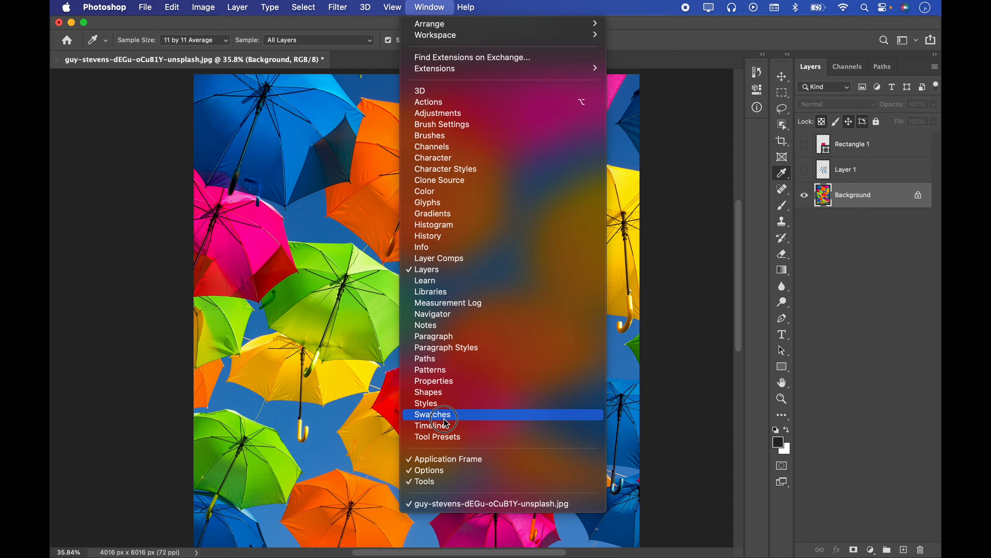
left_click(453, 413)
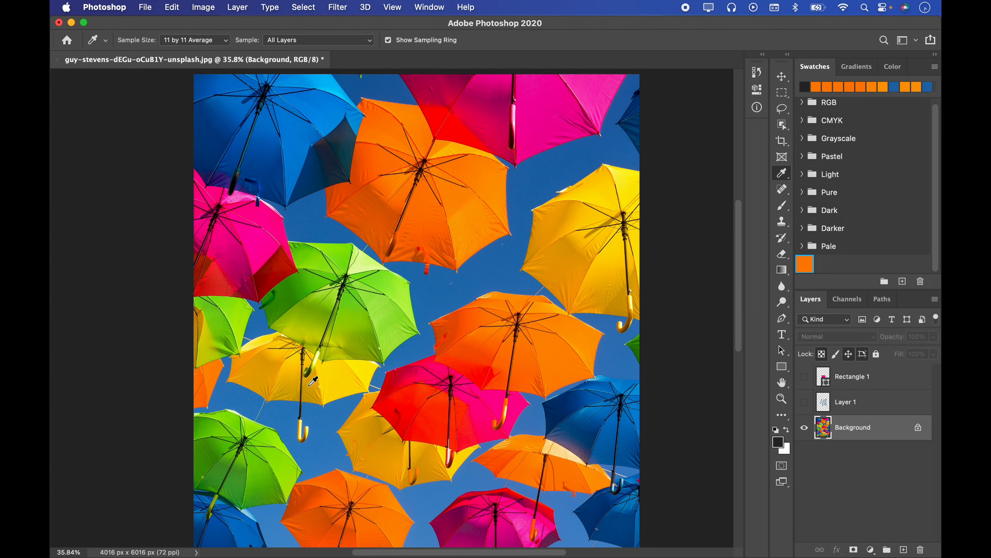
Sample the large green umbrella and save its color, 97cd01, as a swatch named "Green"
left_click(361, 317)
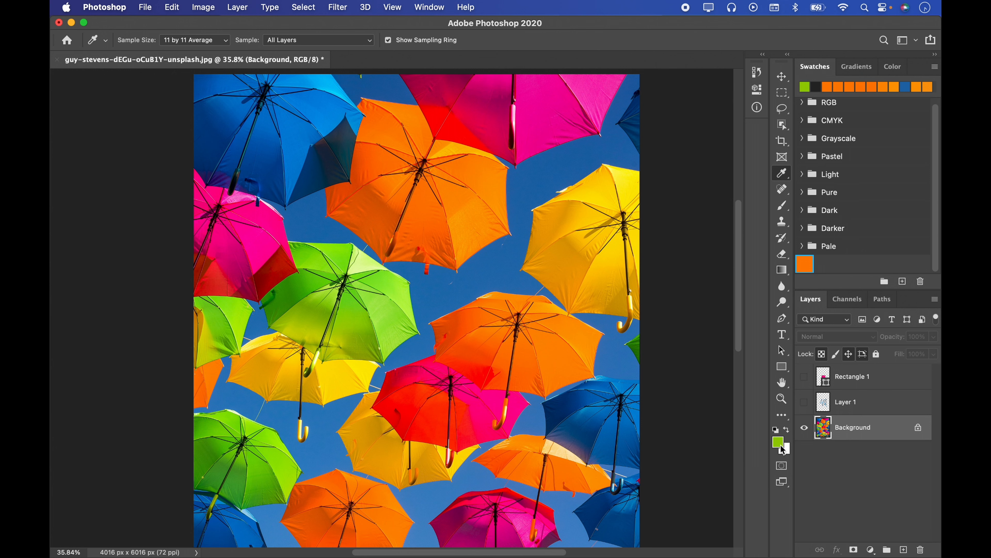
left_click(782, 447)
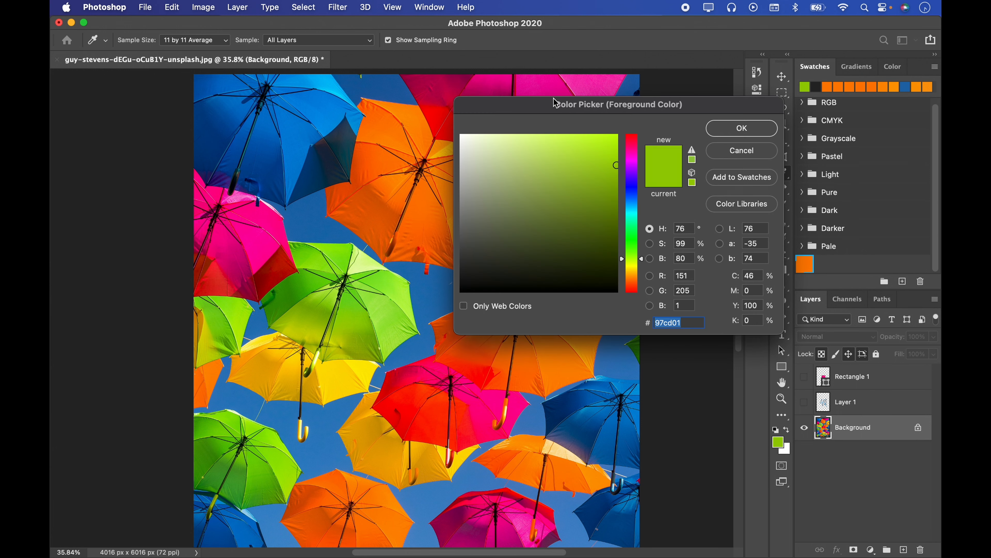
left_click(754, 180)
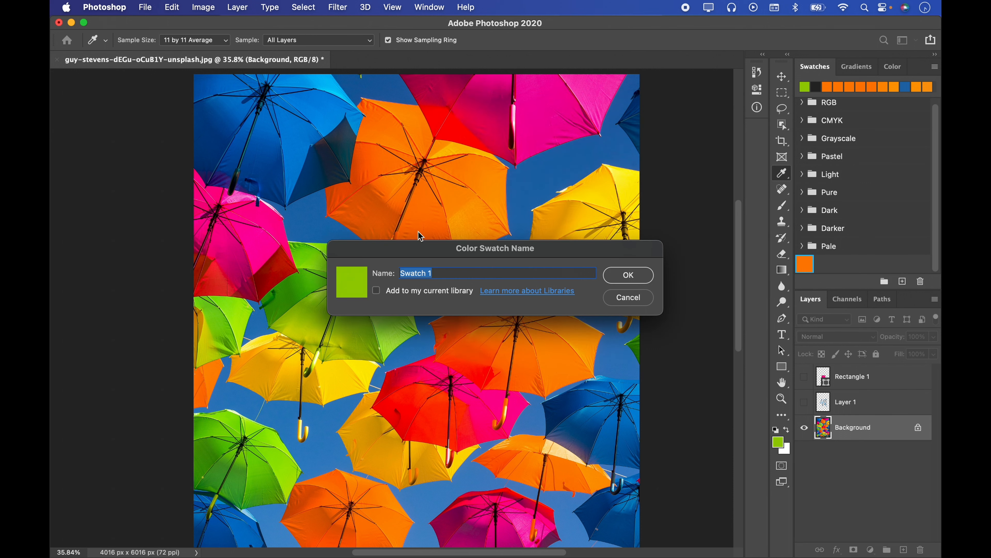
type("Green")
left_click(628, 275)
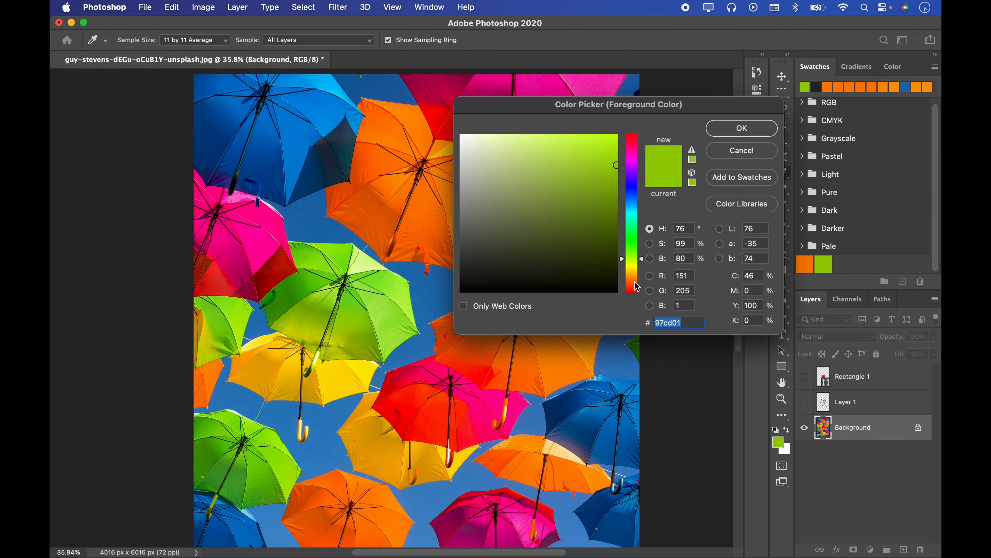
left_click(727, 156)
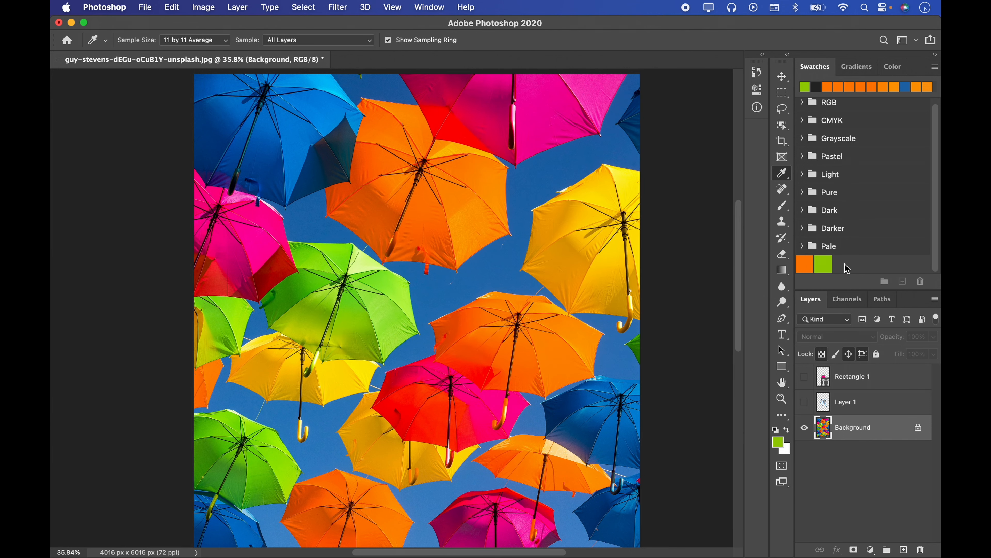
Switch the foreground color between the saved green and orange swatches, check the green in the Color Picker, and finish on orange
left_click(823, 266)
left_click(807, 265)
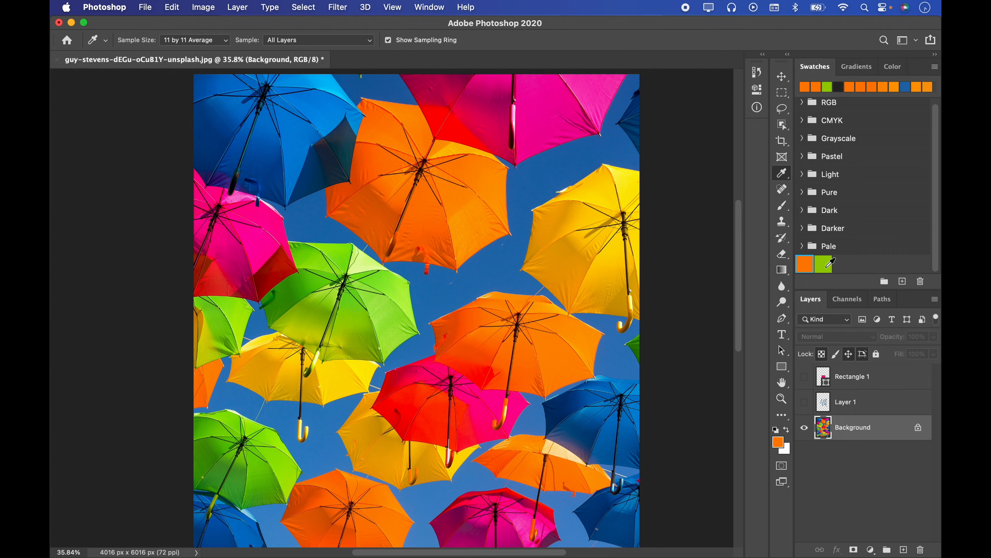
left_click(828, 267)
left_click(779, 447)
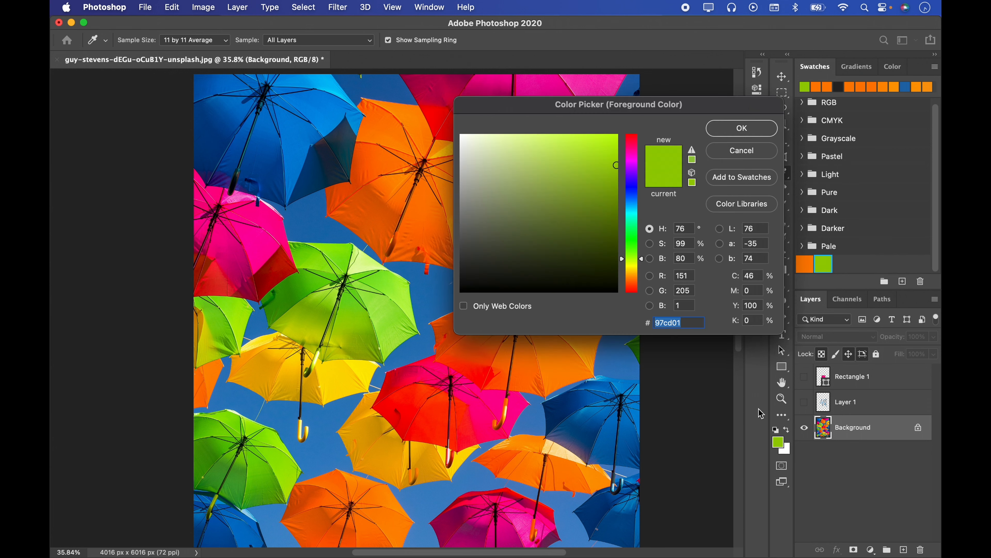
left_click(771, 150)
left_click(806, 265)
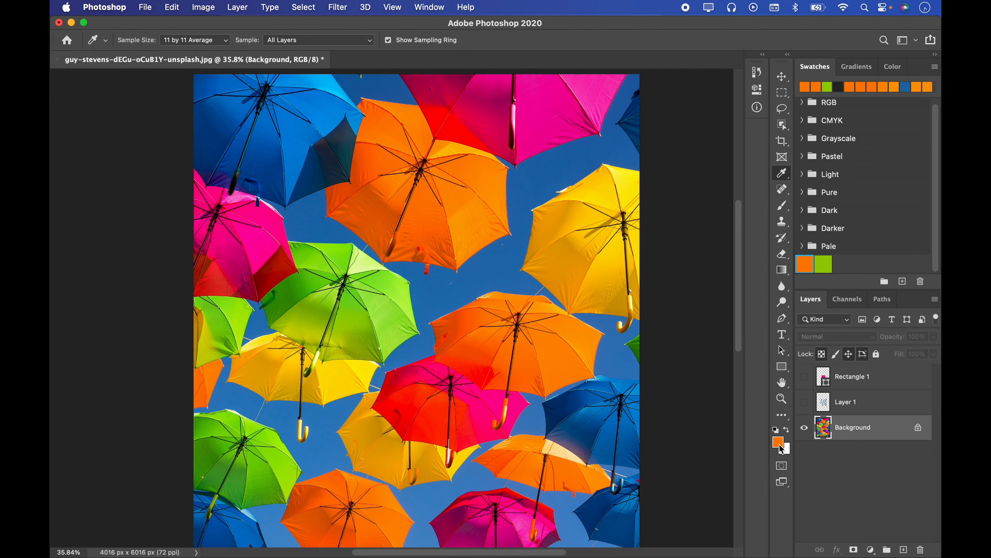
Set the foreground to the saved green swatch, hide the Swatches panel, and zoom the photo out to about 25%
left_click(825, 264)
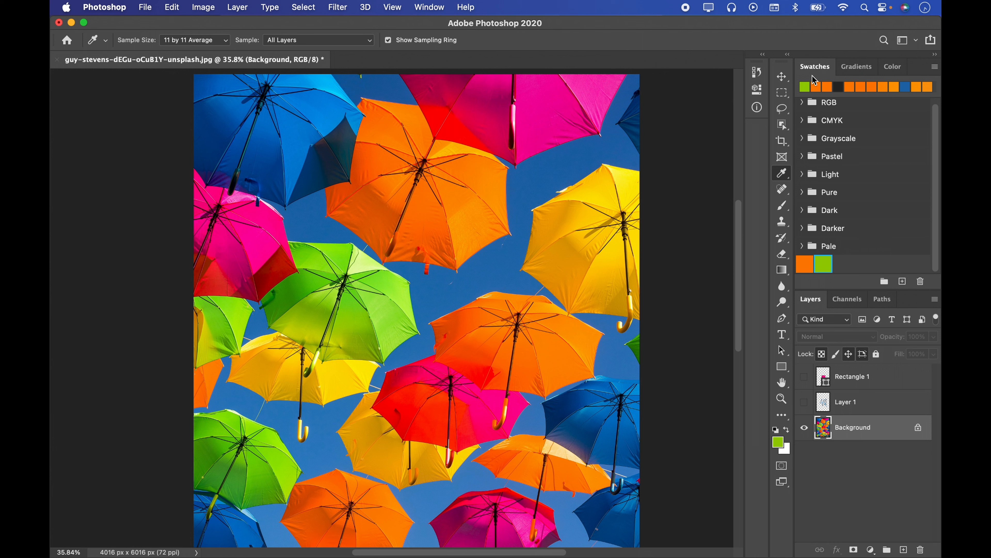
left_click(419, 5)
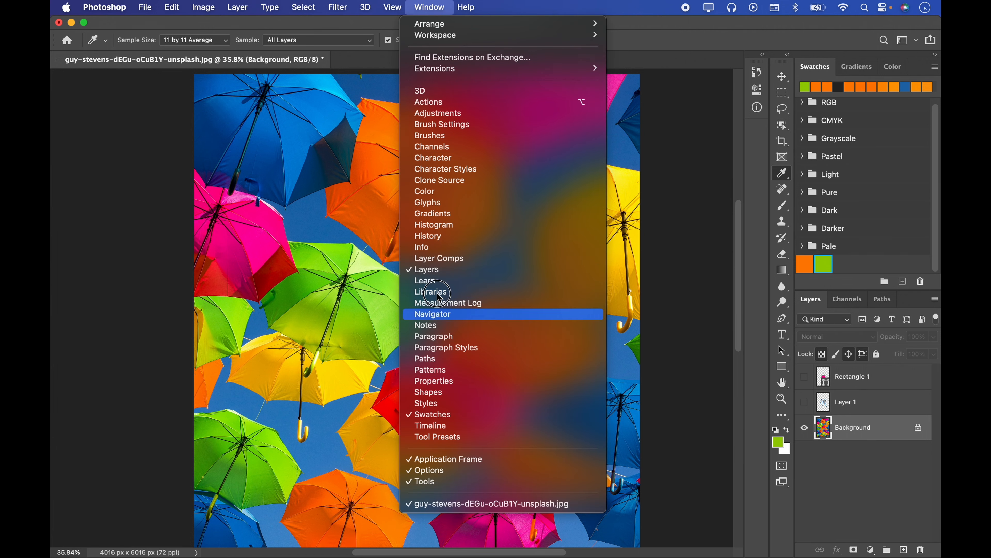
left_click(426, 414)
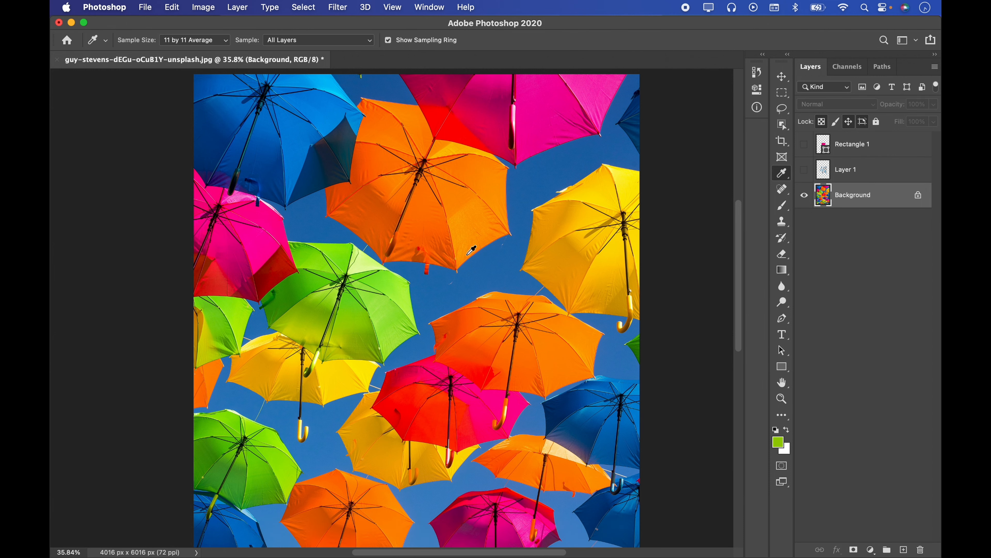
key("z")
left_click_drag(467, 250, 458, 222)
key("z")
left_click_drag(482, 265, 477, 265)
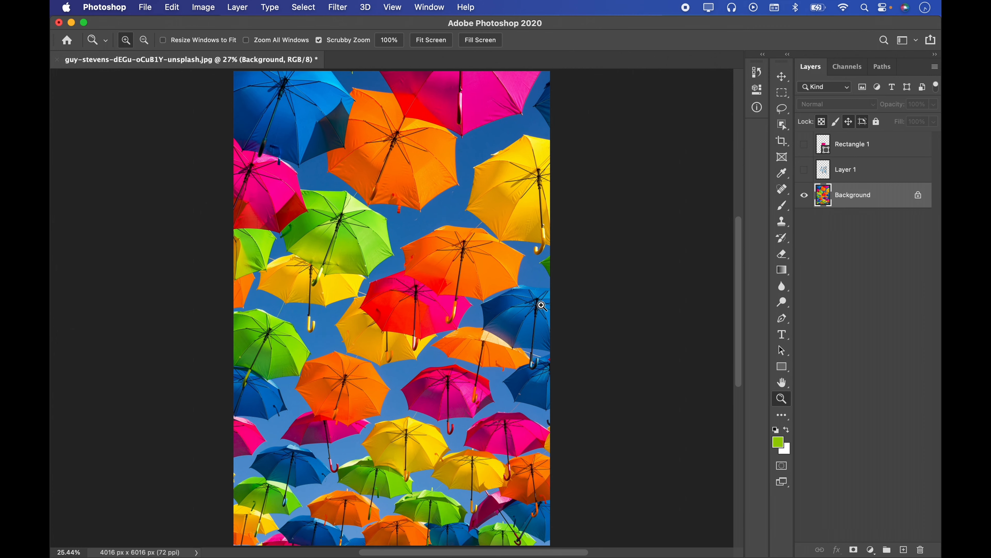
On a new layer above Background, draw a blue (003cff) rectangle shape about 1351 by 2035 px near the photo's center
left_click(903, 549)
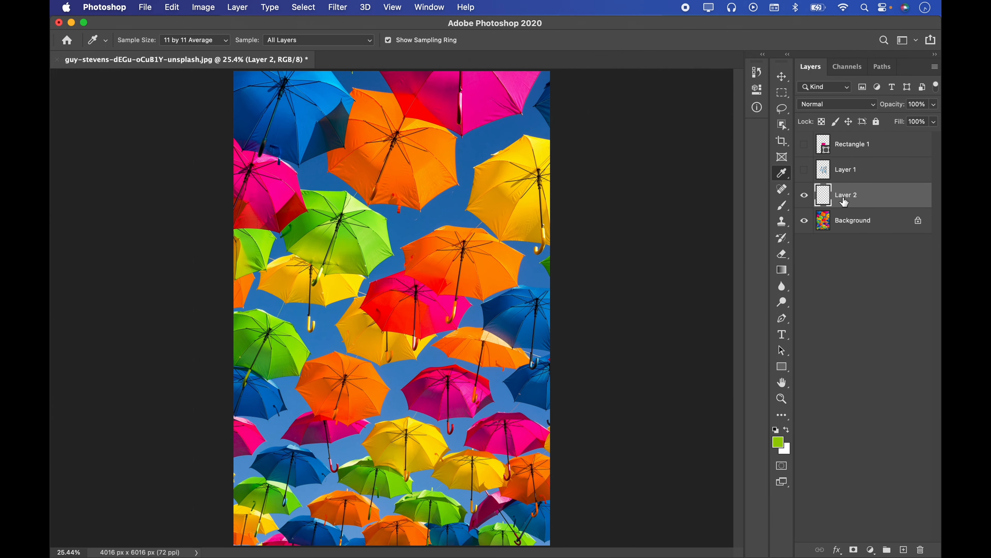
left_click(778, 368)
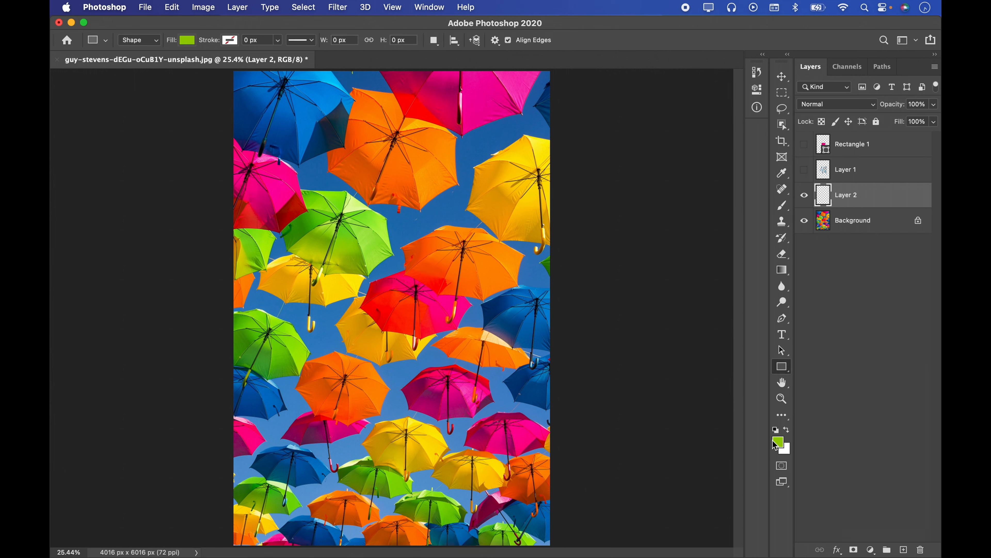
left_click(778, 442)
left_click(617, 135)
left_click(631, 193)
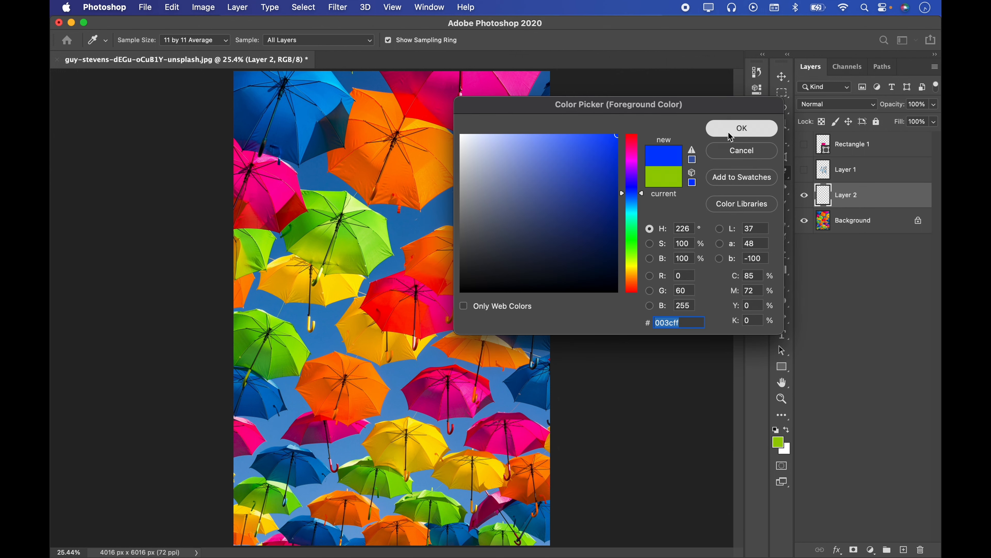
left_click(742, 128)
left_click_drag(366, 215, 473, 376)
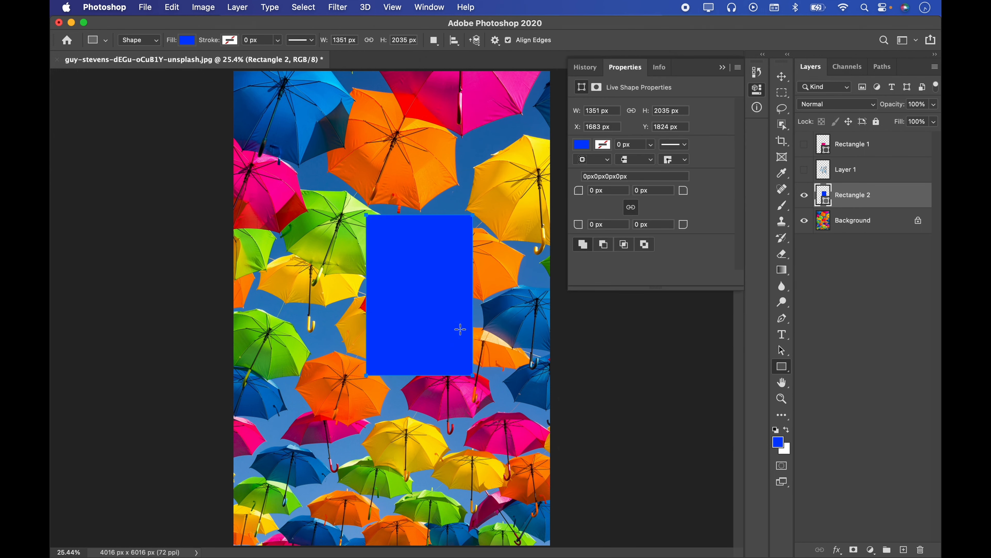
left_click(725, 67)
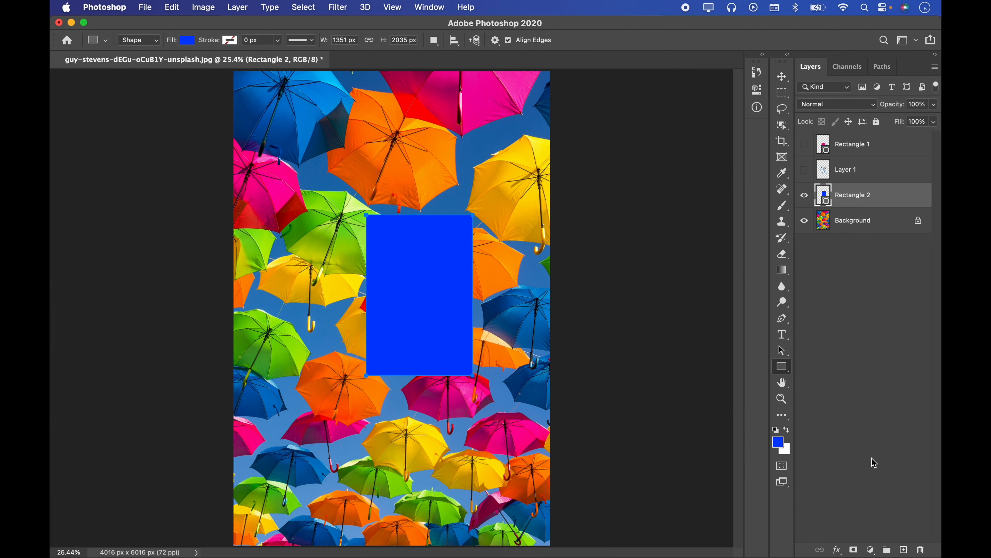
On another new layer, draw a red rectangle shape about 1937 by 1214 px partly overlapping the blue one
left_click(904, 549)
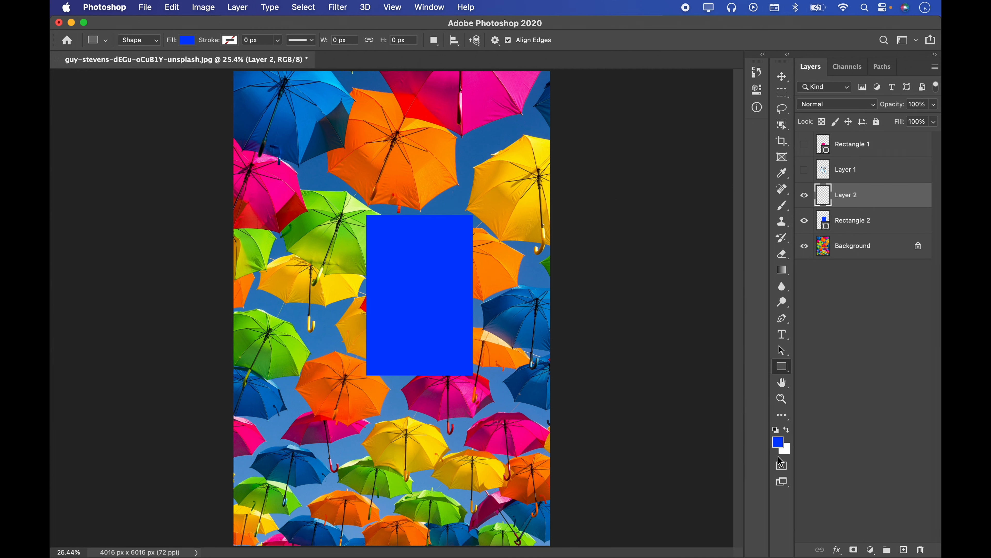
left_click(780, 448)
left_click(637, 144)
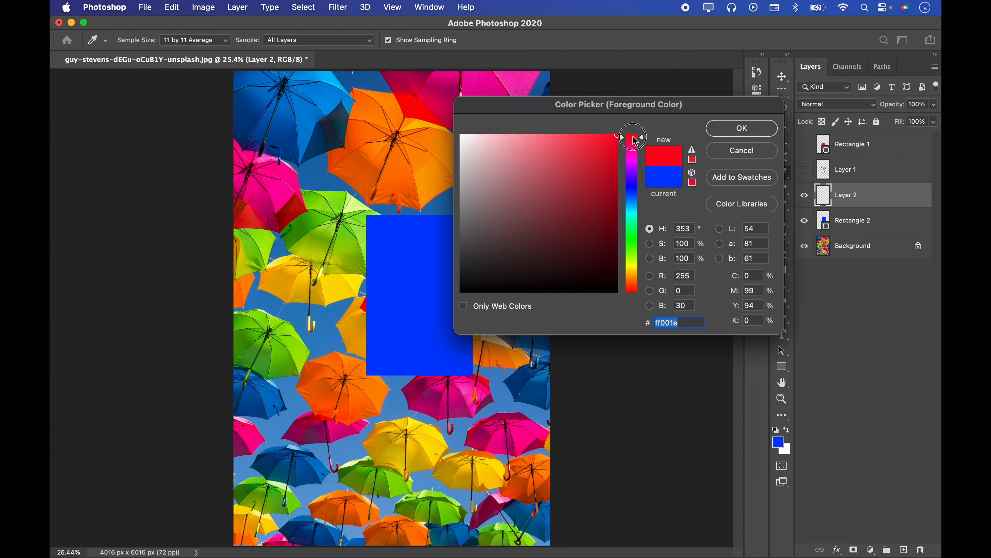
left_click(741, 128)
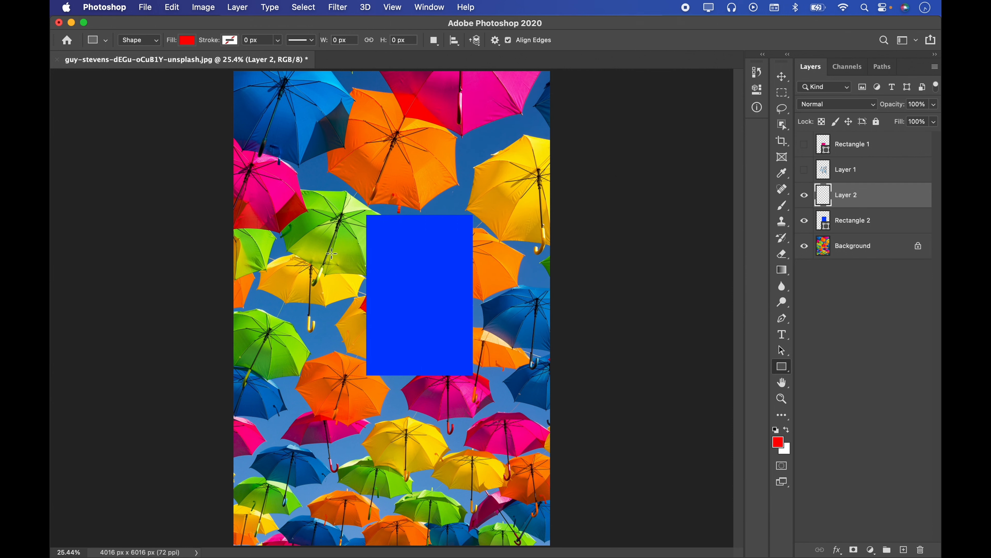
left_click_drag(280, 247, 432, 342)
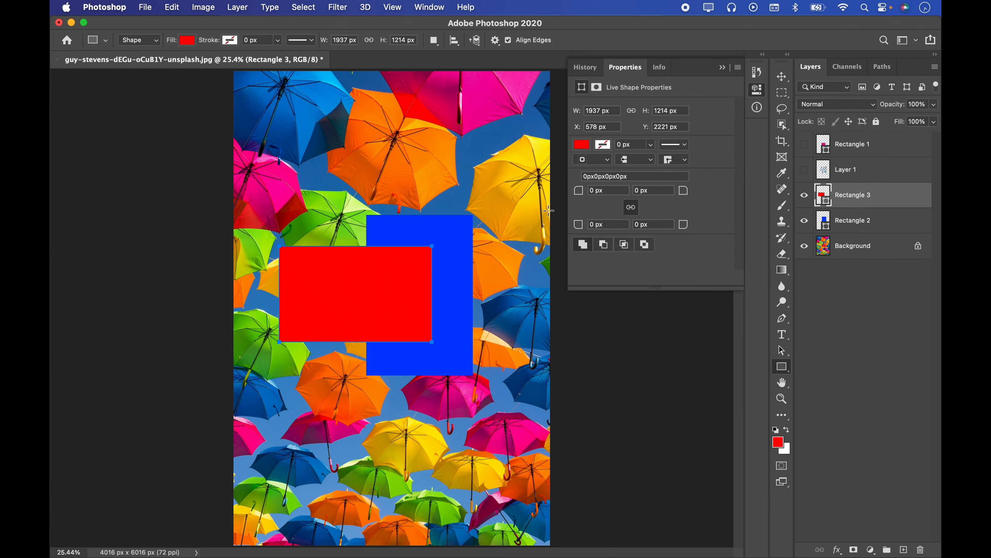
left_click(781, 76)
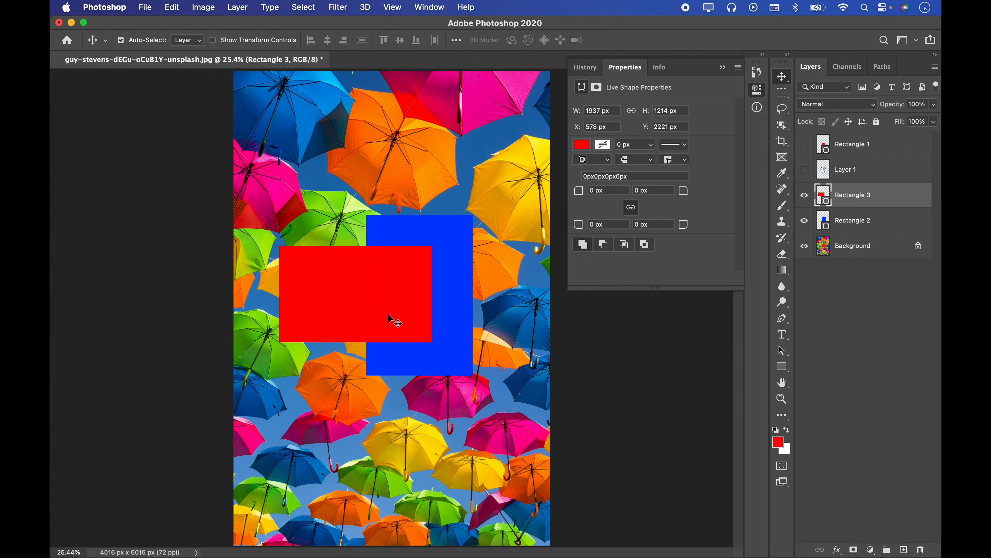
left_click(723, 67)
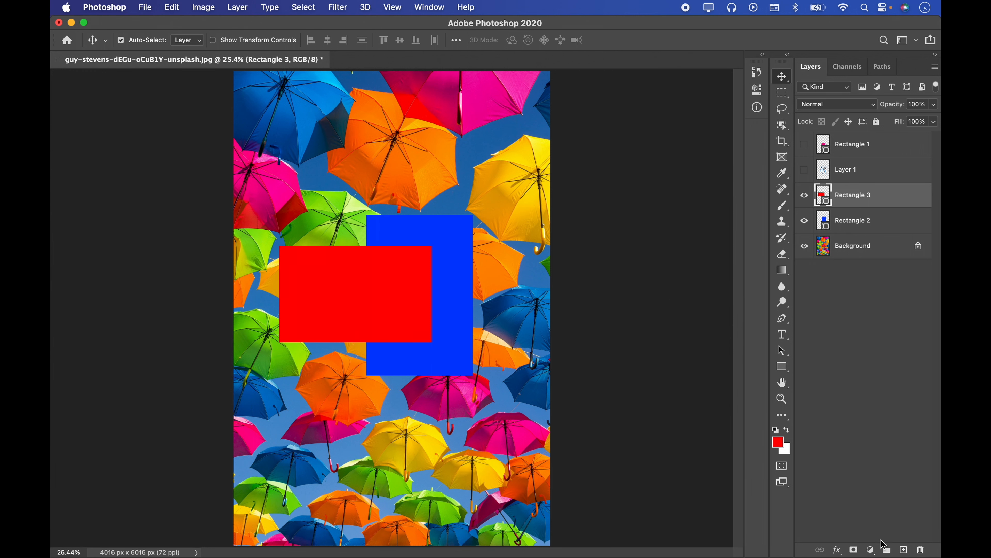
Add a Hue/Saturation adjustment layer above the rectangles with Hue at +43, and hide it
left_click(872, 550)
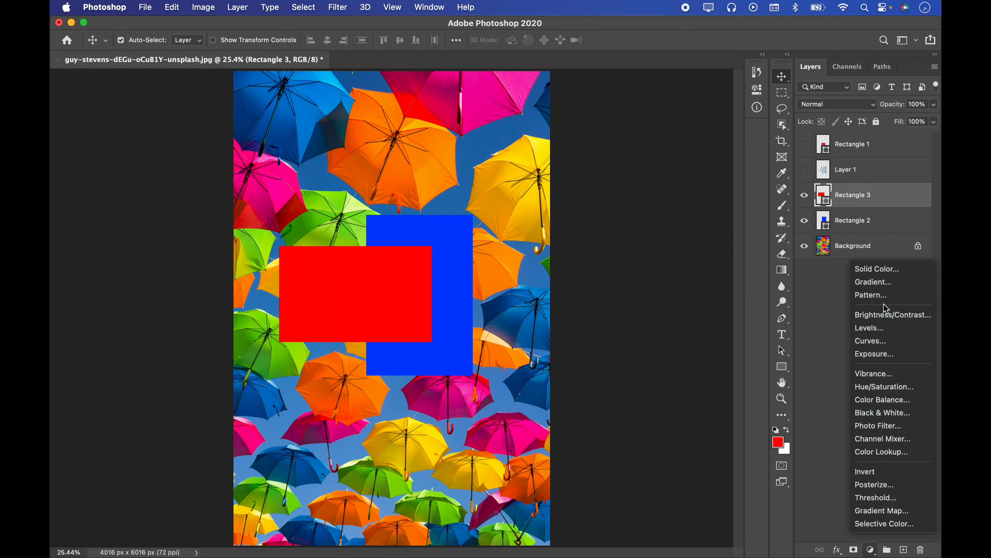
left_click(876, 390)
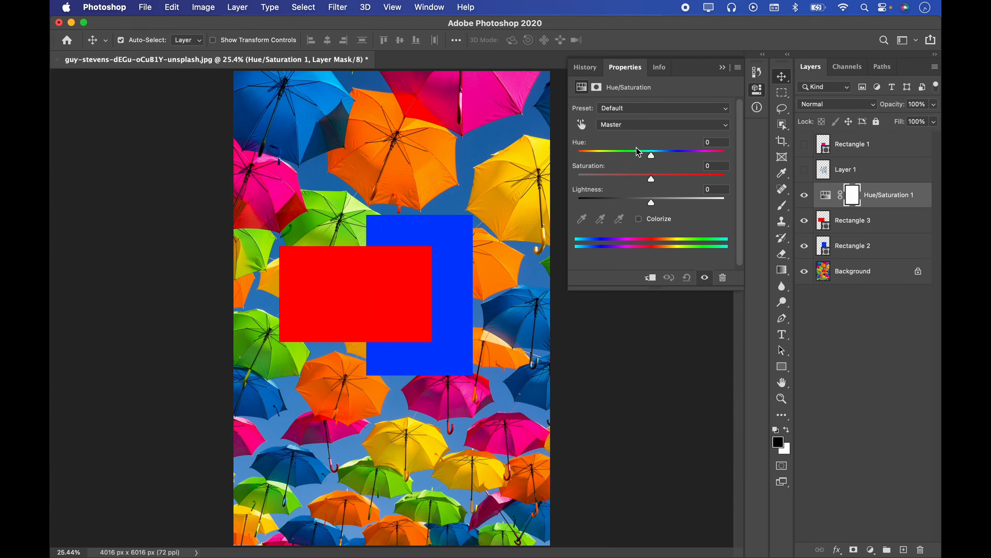
left_click_drag(652, 158, 711, 153)
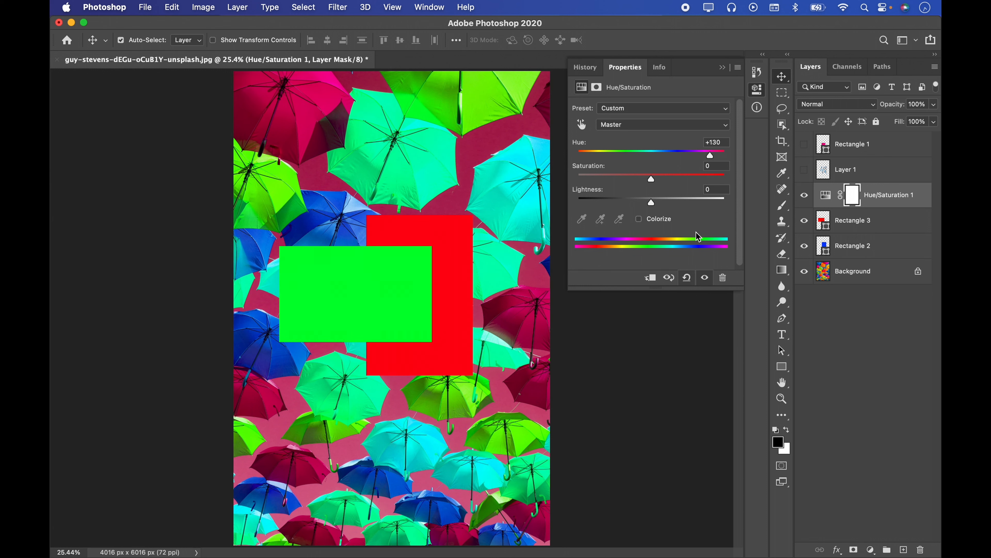
mouse_move(665, 152)
left_mouse_down()
mouse_move(614, 153)
mouse_move(683, 156)
left_mouse_up()
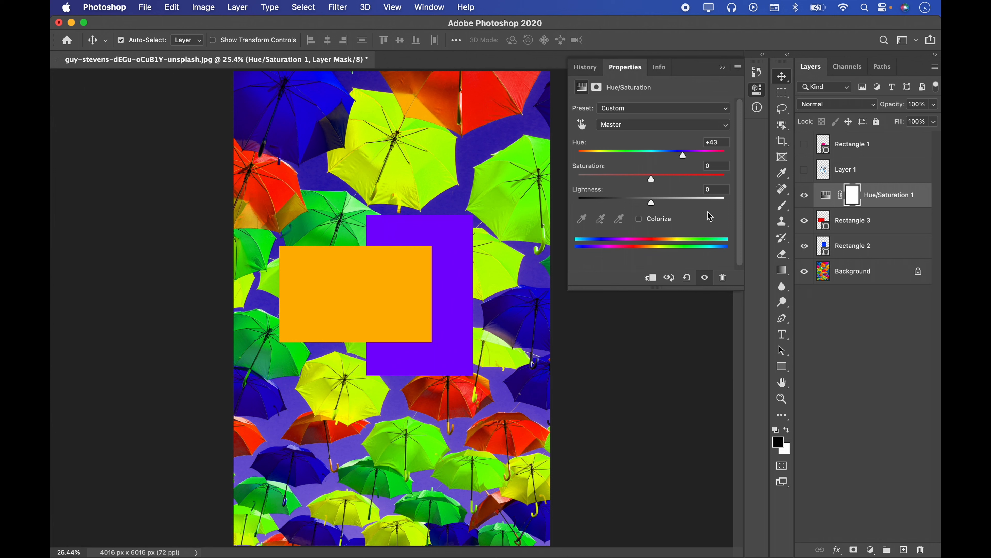
left_click(804, 195)
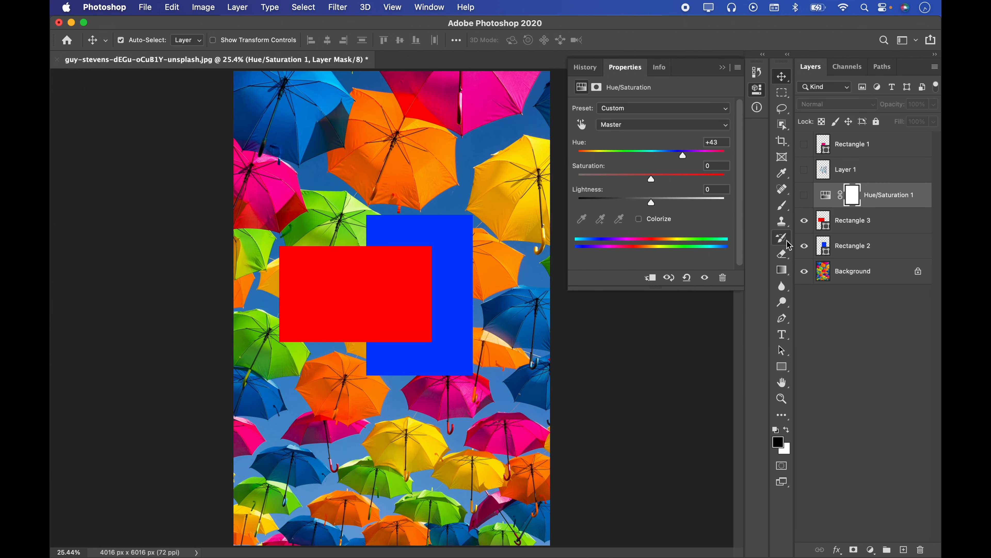
With the Background layer active, keep the Eyedropper sampling All Layers and sample the overlapping rectangles, ending on red
left_click(829, 231)
left_click(834, 256)
left_click(835, 275)
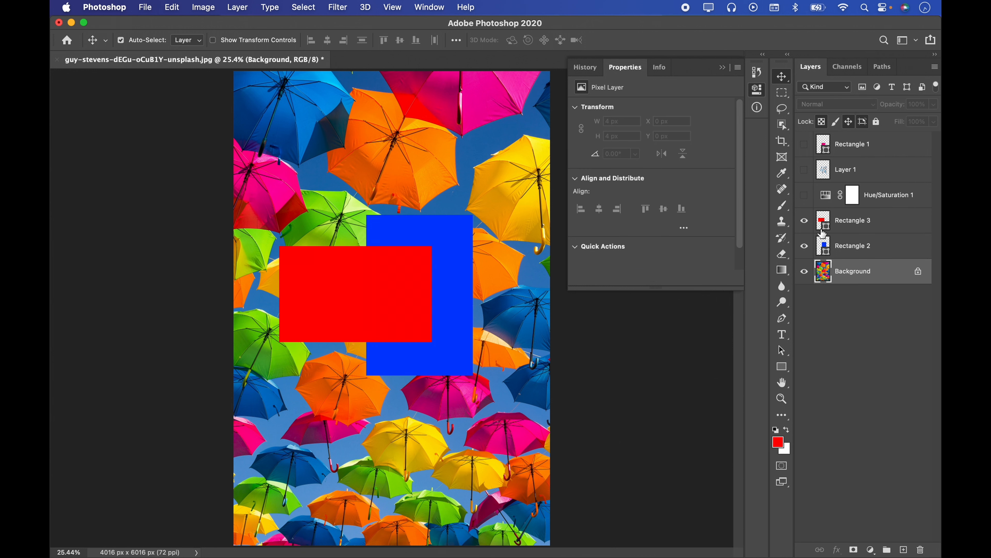
left_click(782, 174)
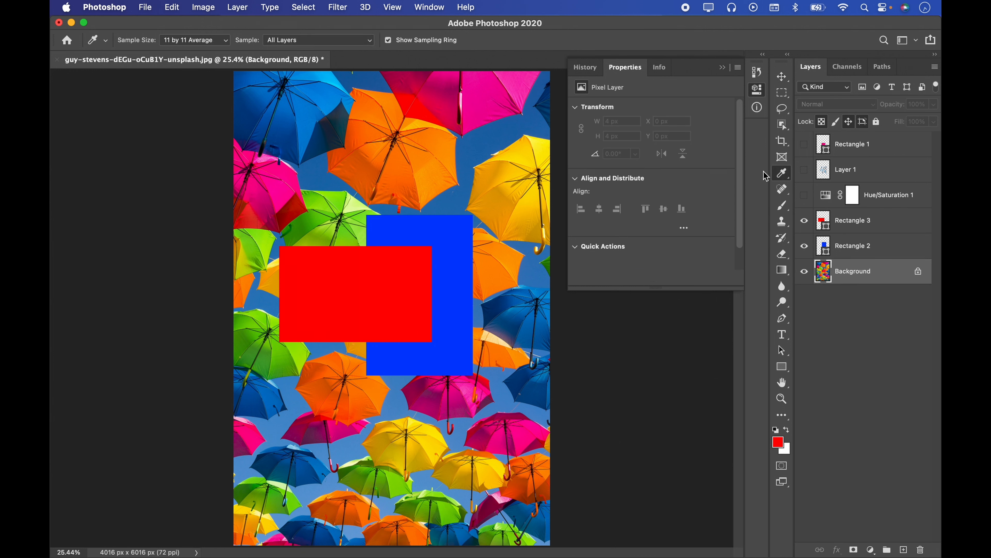
left_click(722, 68)
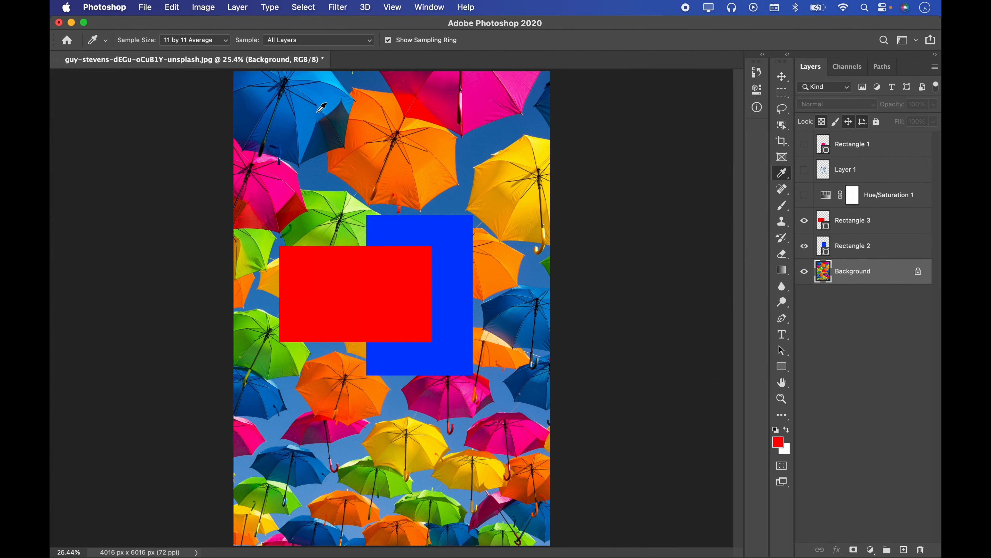
left_click(294, 44)
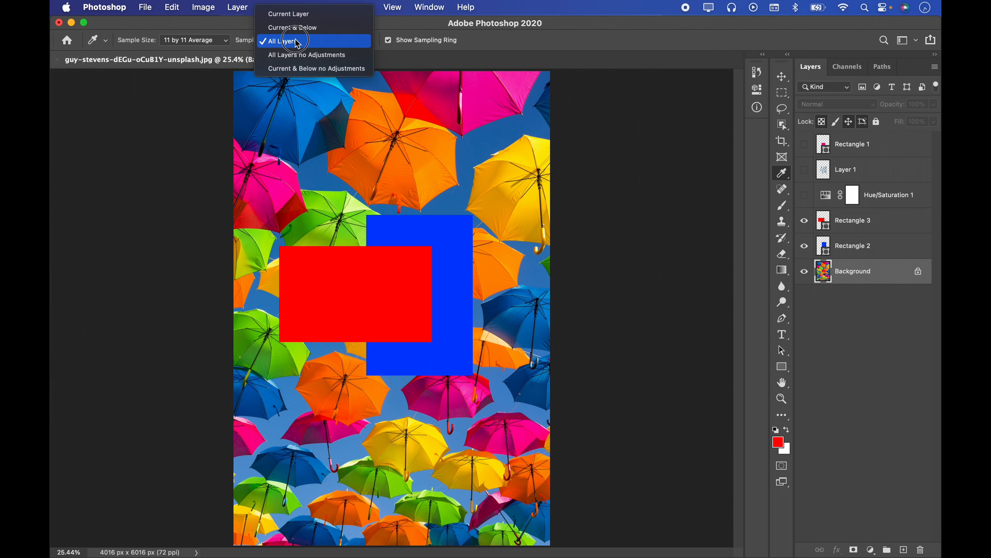
left_click(300, 41)
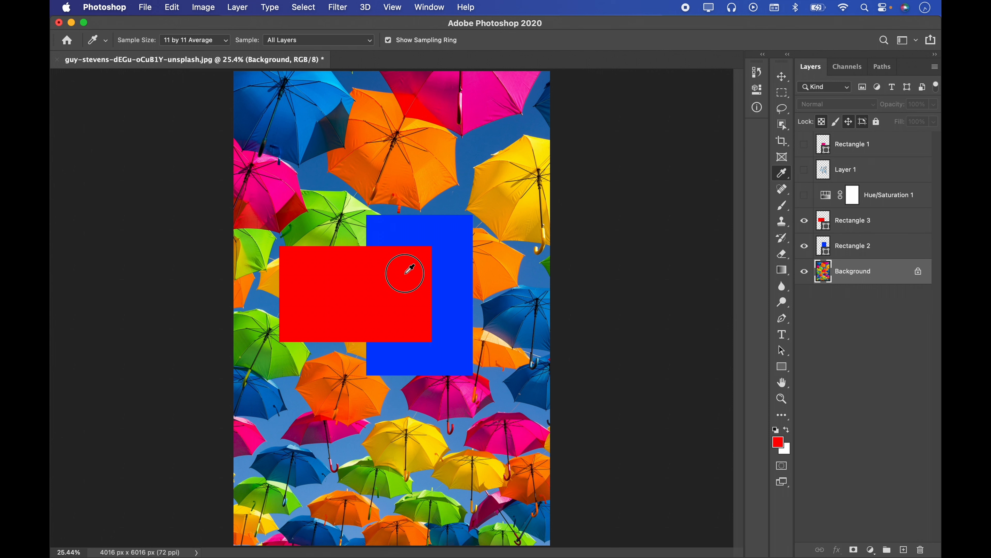
left_click_drag(408, 270, 444, 247)
left_click_drag(442, 227, 443, 209)
left_click(409, 259)
Set the Eyedropper to sample Current Layer, sample the Background through the red rectangle, and hide both new rectangles
left_click(285, 47)
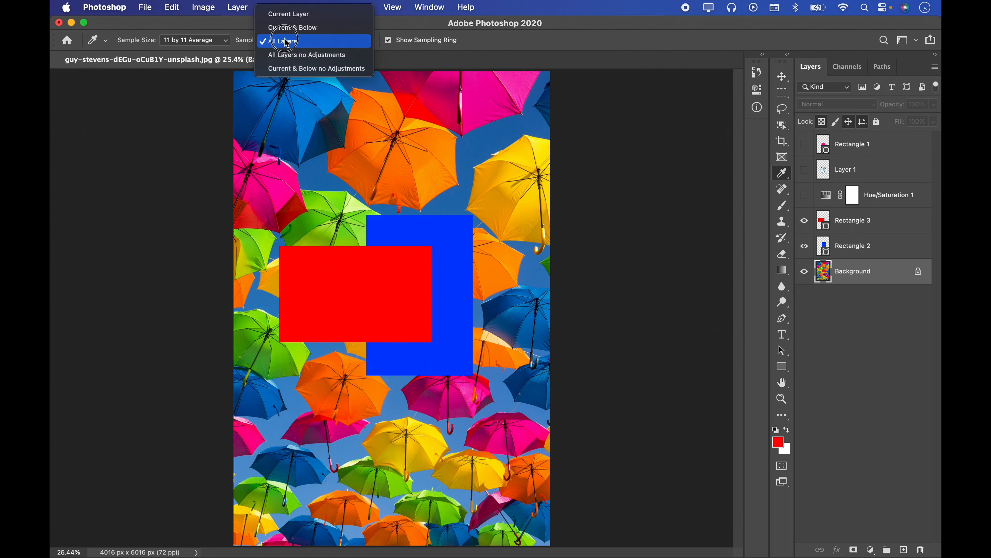
left_click(309, 17)
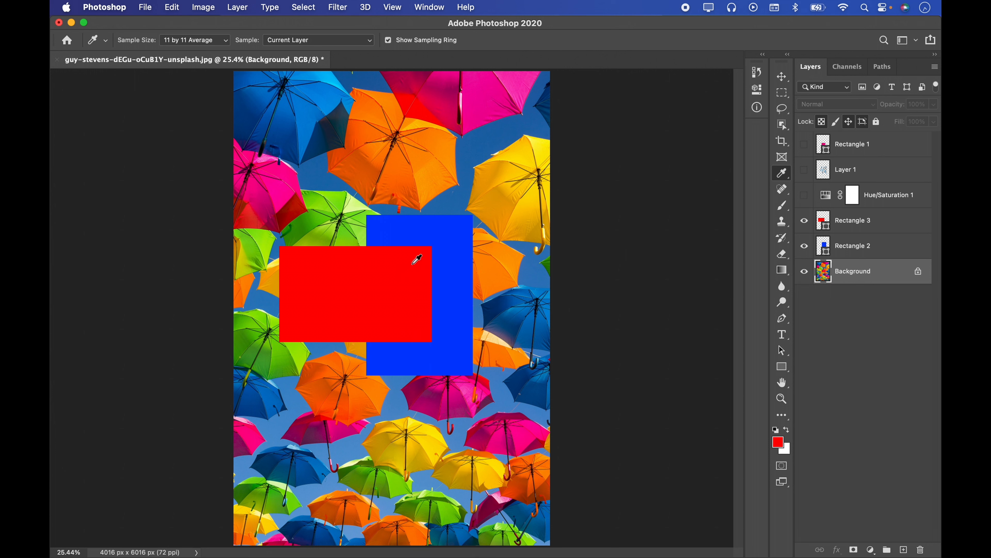
left_click_drag(397, 272, 394, 295)
left_click(804, 221)
left_click(805, 245)
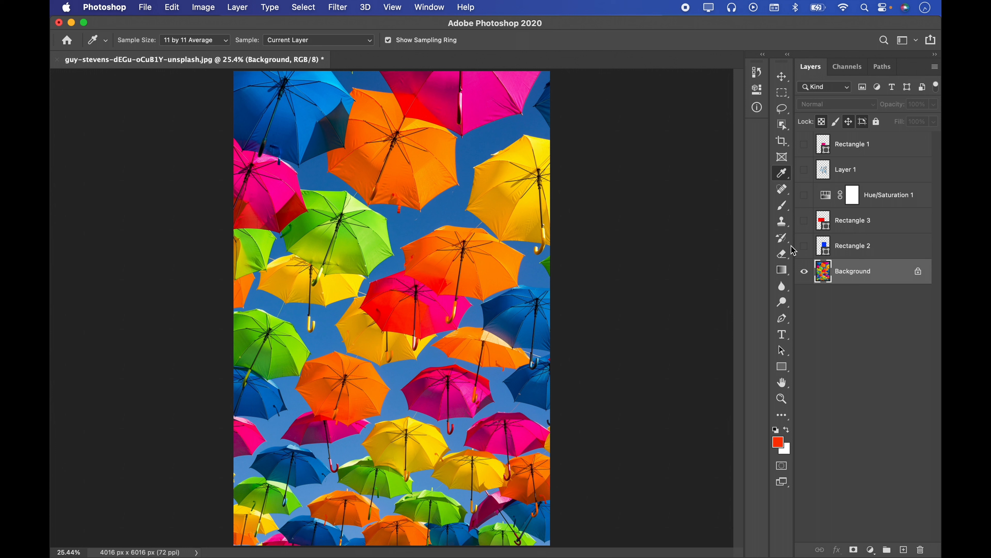
Show the Rectangle 2 layer, make it active, and sample its blue as the foreground color
left_click(805, 246)
left_click(828, 250)
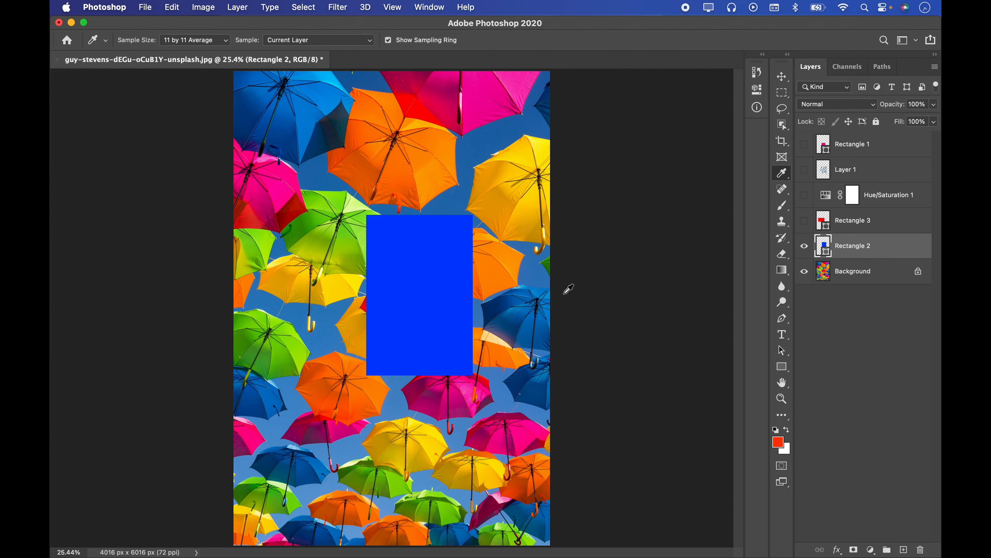
left_click_drag(409, 323, 439, 328)
Make the Background layer active, sample across the photo to pick a pink, and keep sampling restricted to Current Layer
left_click(836, 282)
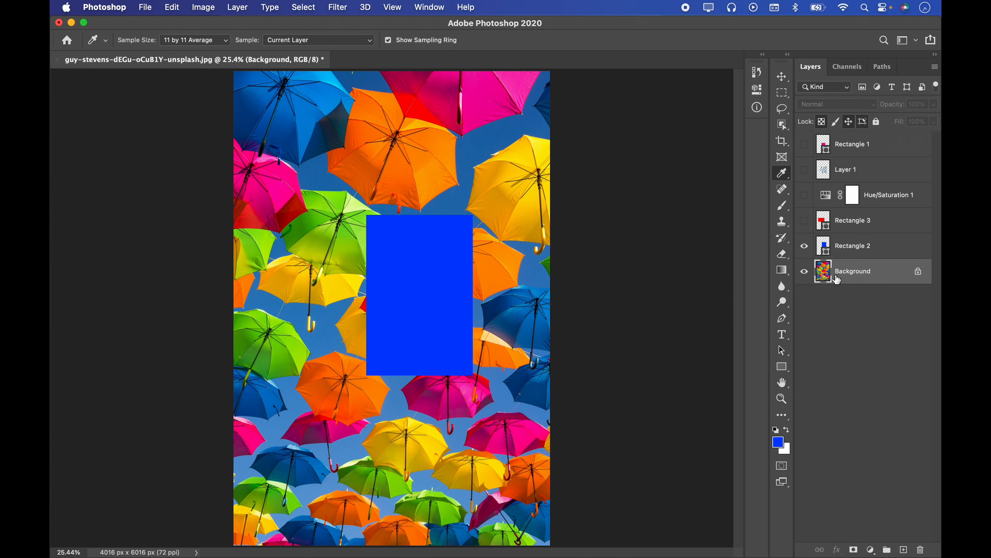
left_click_drag(473, 273, 410, 102)
left_click(340, 41)
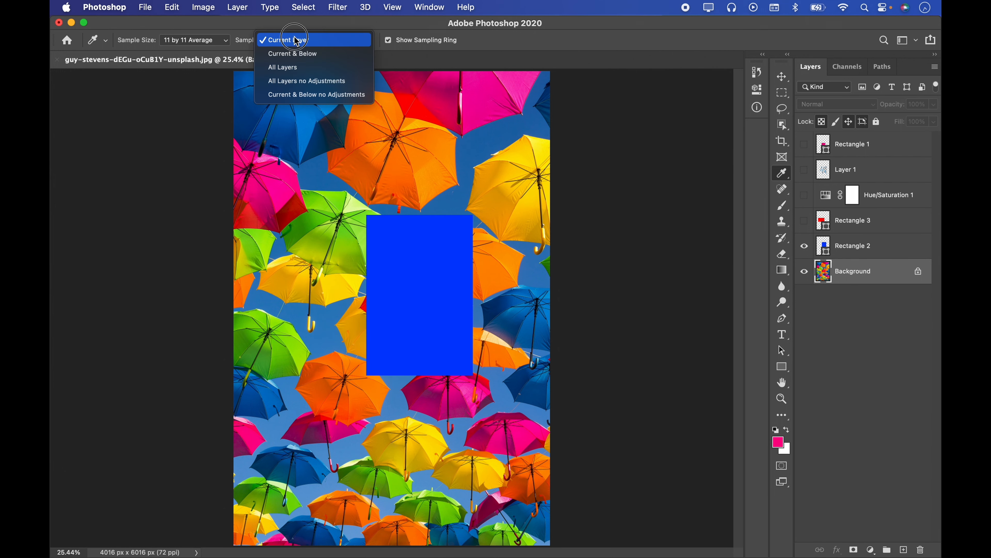
left_click(296, 39)
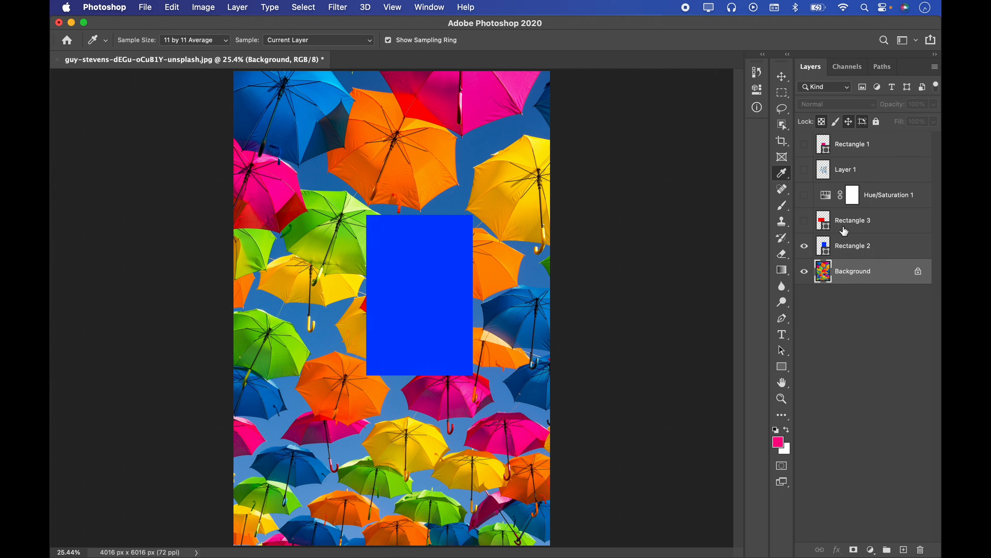
Show Rectangle 3 again and, with Background active, sample the yellow umbrella color hidden beneath the red rectangle
left_click(804, 221)
left_click(842, 219)
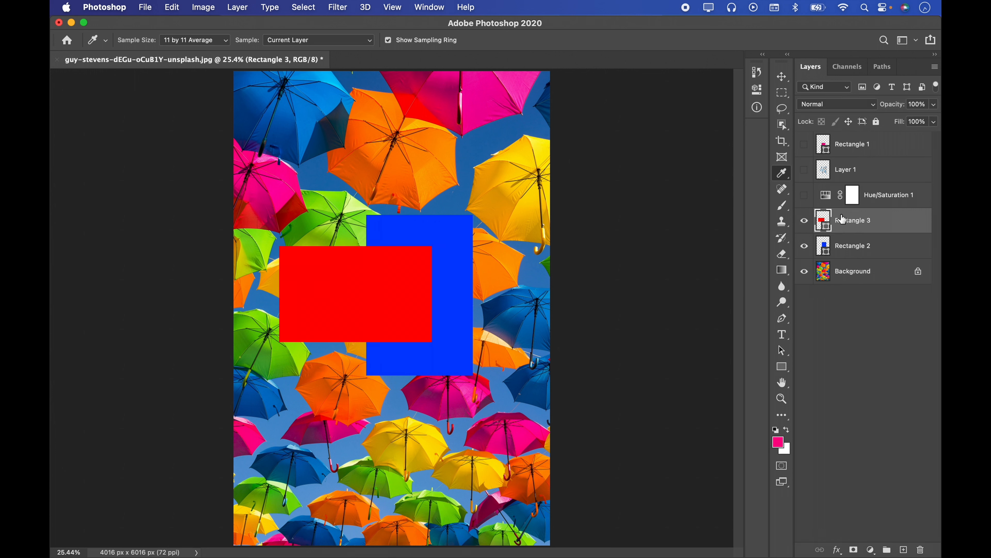
left_click(846, 278)
left_click_drag(356, 293, 332, 283)
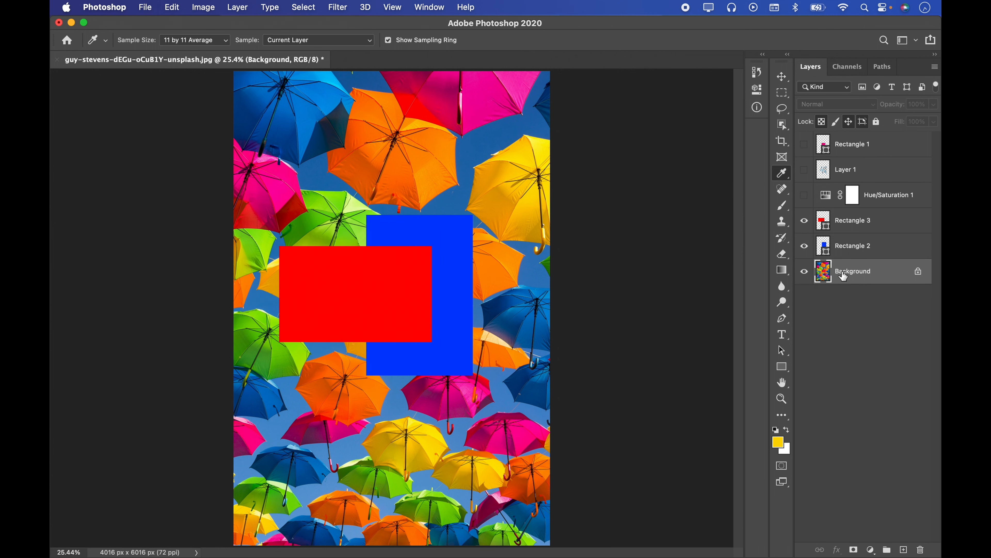
Make Rectangle 3 the active layer and sample across the photo into its red with Current Layer sampling
mouse_move(804, 221)
left_mouse_down()
mouse_move(804, 245)
mouse_move(804, 220)
left_mouse_up()
left_click(865, 222)
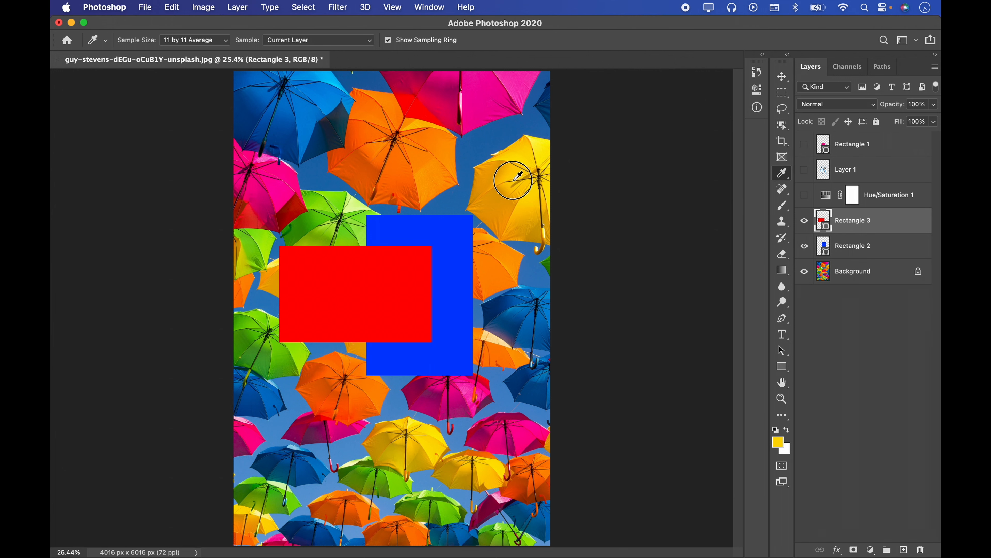
left_click_drag(514, 179, 355, 215)
Isolate Rectangle 3, sample inside and outside its red shape, restore the other layers, and sample the orange and yellow umbrellas
left_click(805, 220, "alt")
left_click_drag(385, 278, 388, 268)
left_click_drag(442, 192, 395, 288)
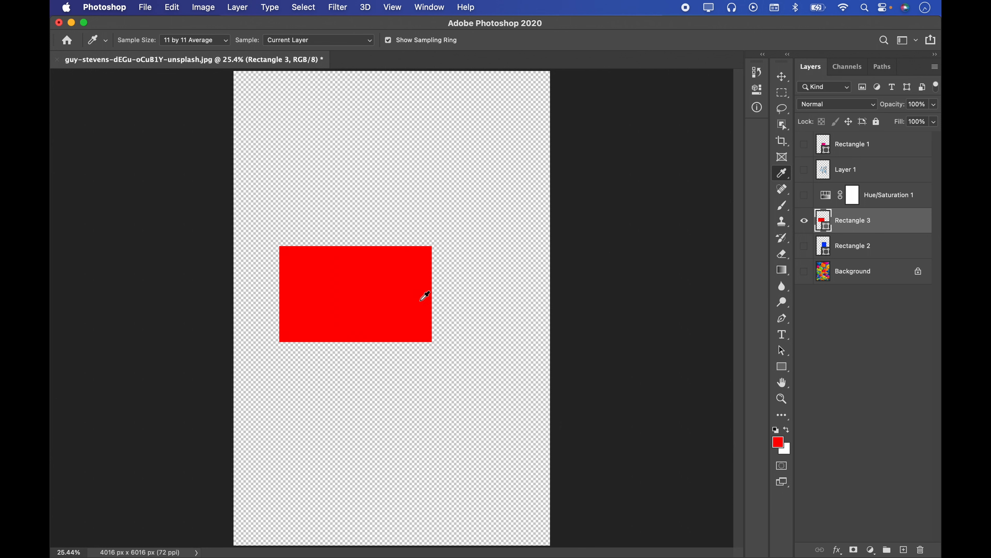
left_click(394, 271)
left_click(804, 220, "alt")
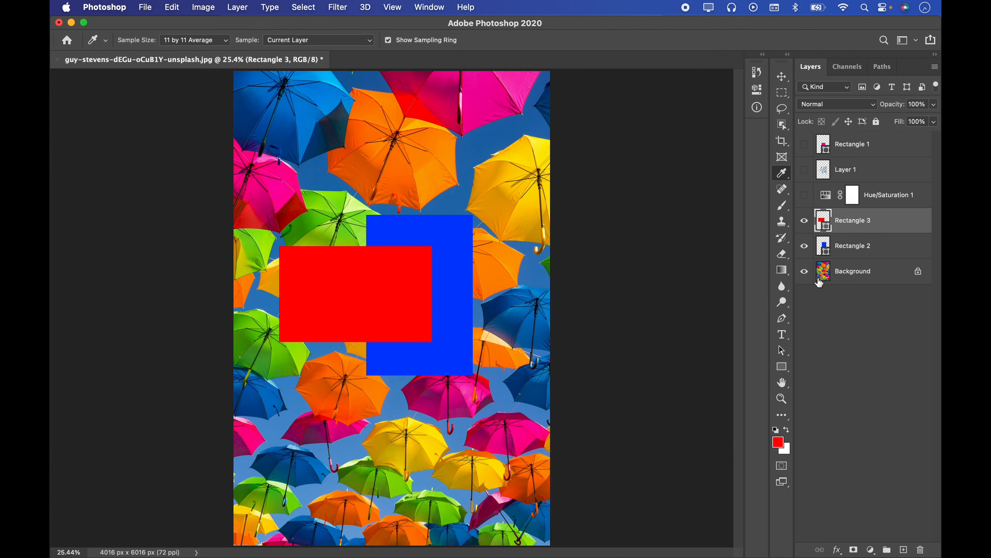
left_click_drag(385, 145, 388, 146)
left_click_drag(537, 177, 506, 193)
Set the Eyedropper to sample Current & Below, make Rectangle 2 active, and sample colors beneath the red rectangle, ending on an orange
left_click(292, 40)
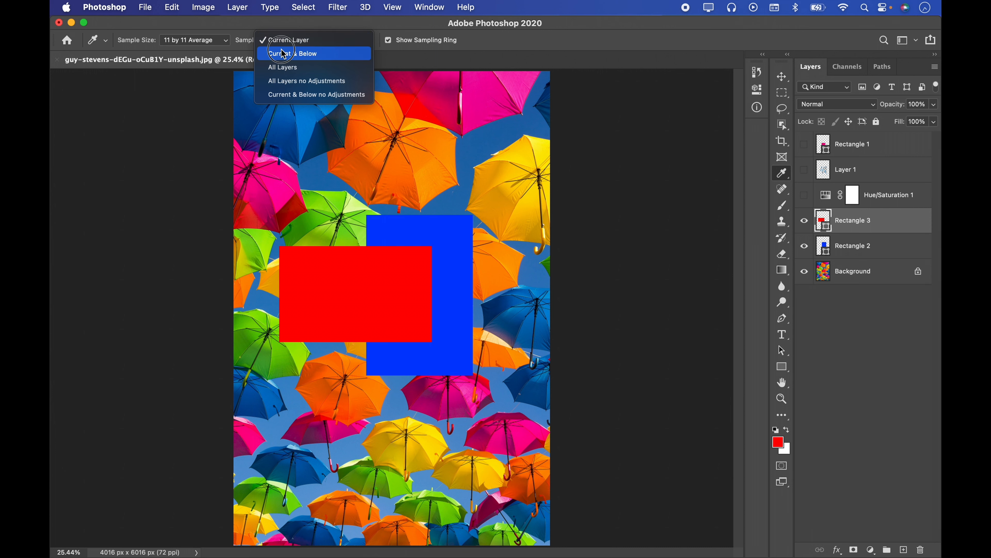
left_click(304, 58)
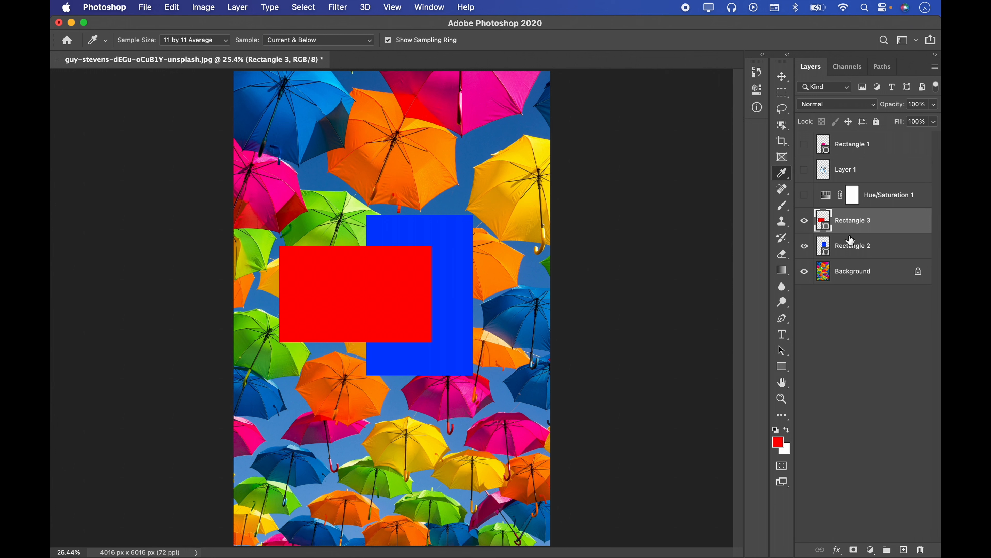
left_click(859, 253)
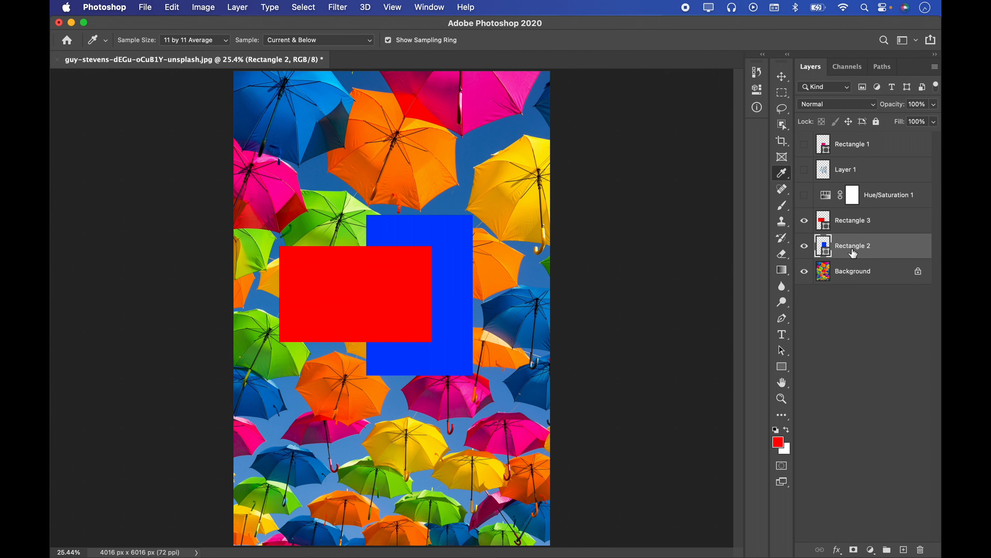
left_click(845, 231)
left_click(849, 246)
left_click_drag(445, 234, 346, 284)
left_click_drag(375, 254, 340, 415)
Set the Eyedropper to sample All Layers no Adjustments and show the Hue/Saturation 1 adjustment layer with its adjustment selected
left_click(323, 40)
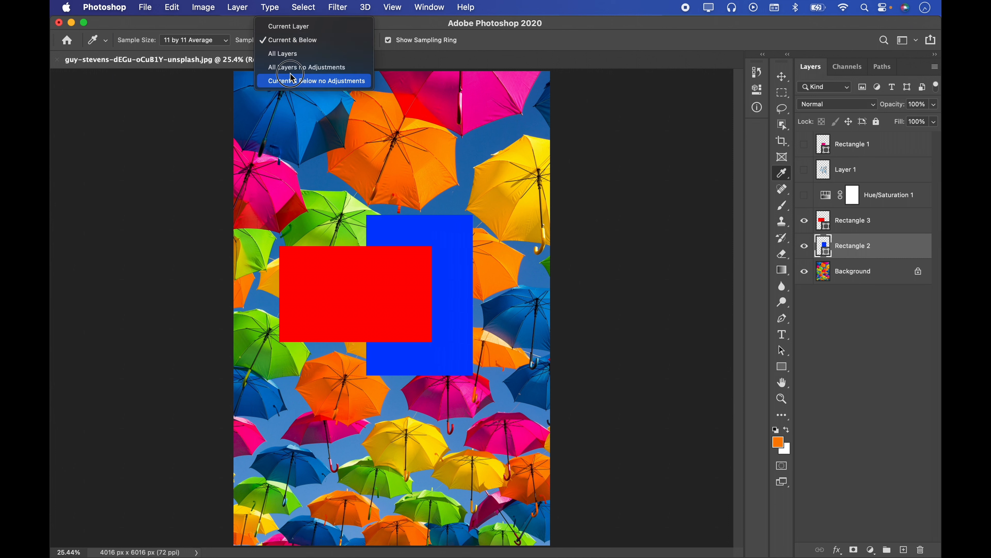
left_click(283, 70)
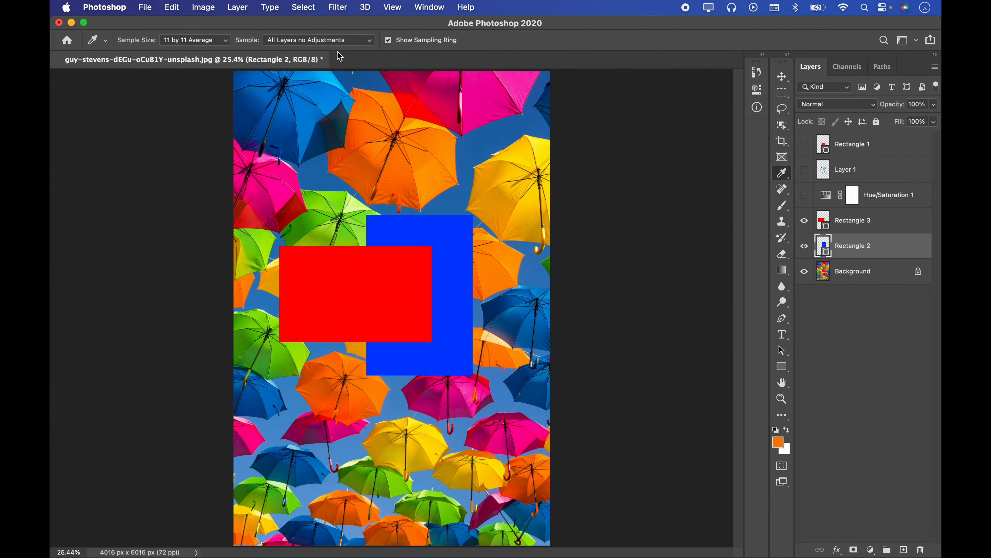
left_click(882, 200)
left_click(872, 550)
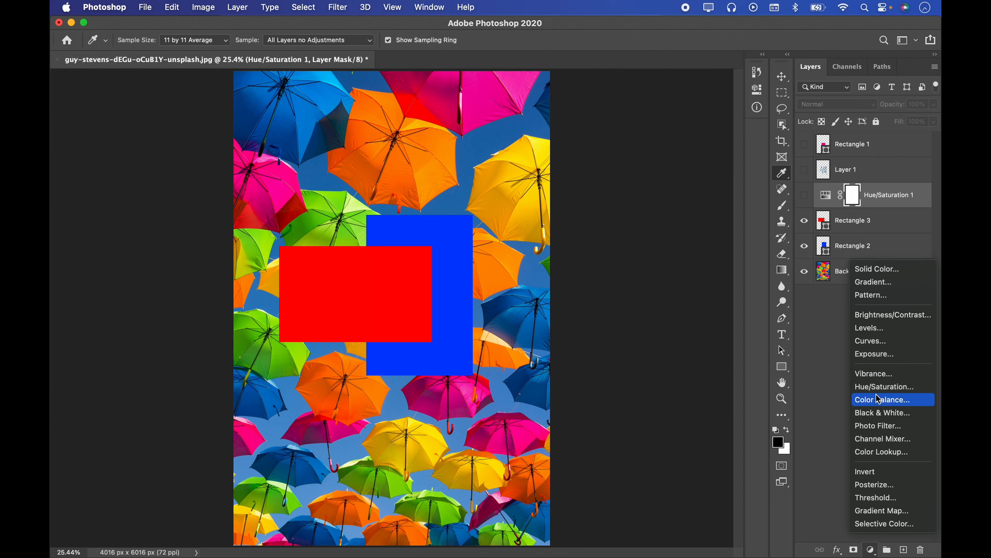
left_click(758, 290)
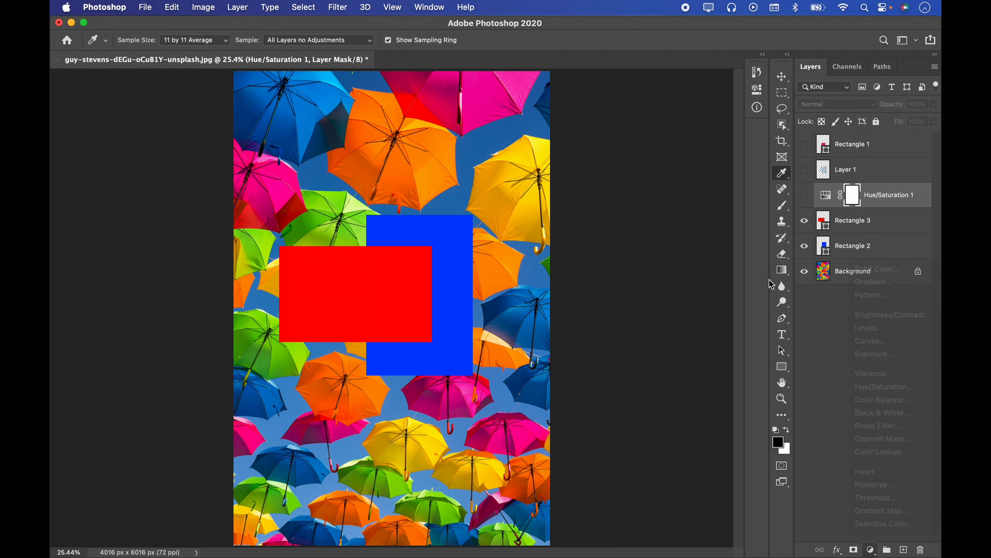
left_click(806, 199)
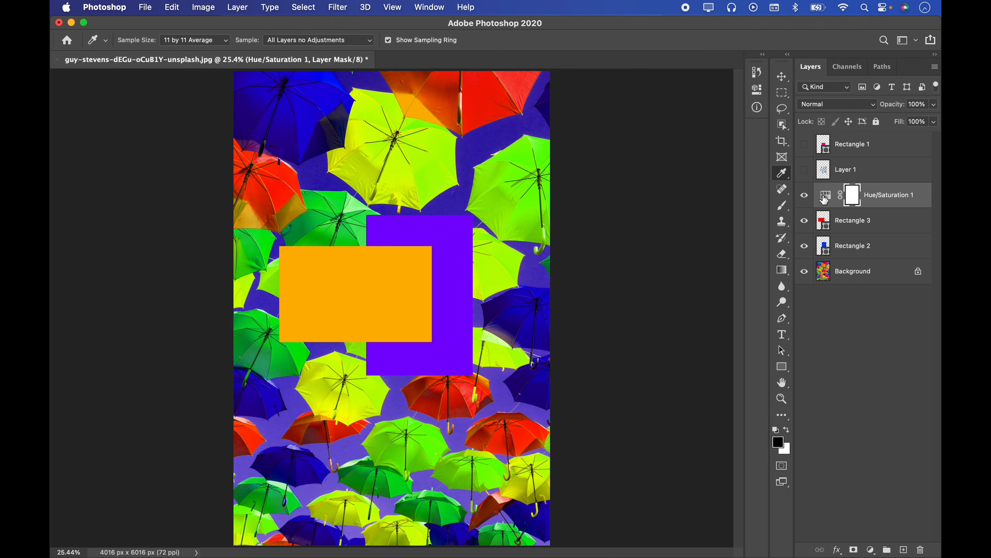
left_click(831, 197)
left_click(808, 198)
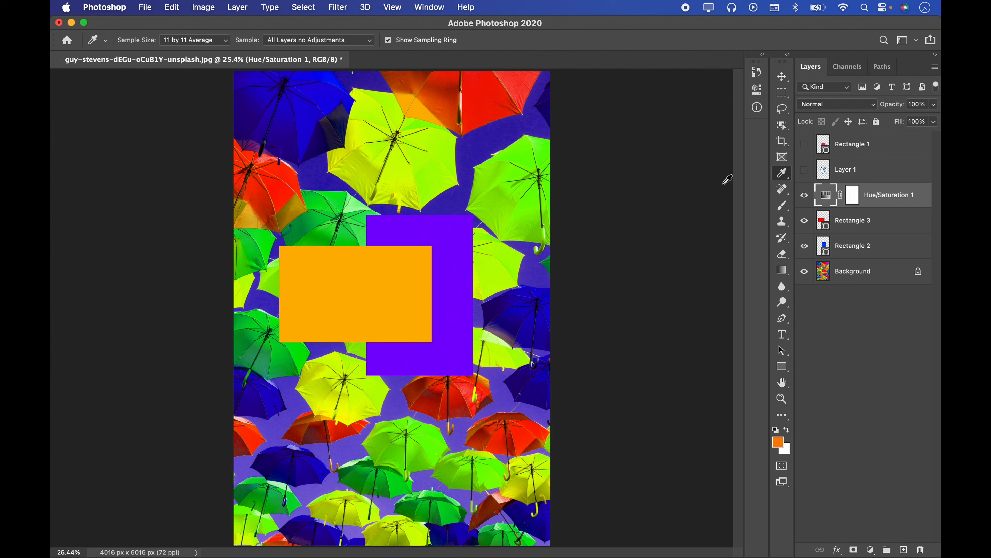
Compare the photo with Hue/Saturation 1 on and off, and sample the original yellow of the upper umbrella while ignoring the adjustment
left_click(296, 40)
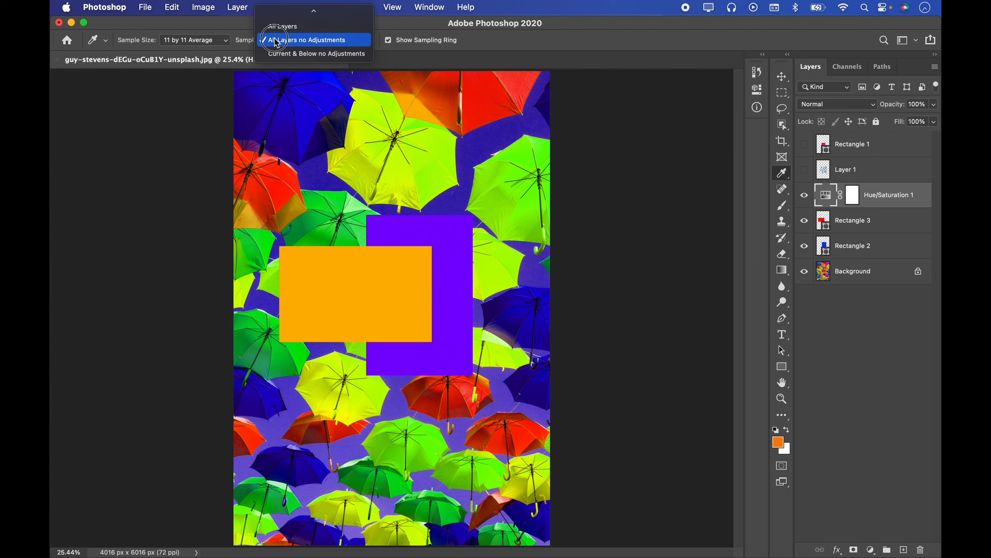
left_click(322, 39)
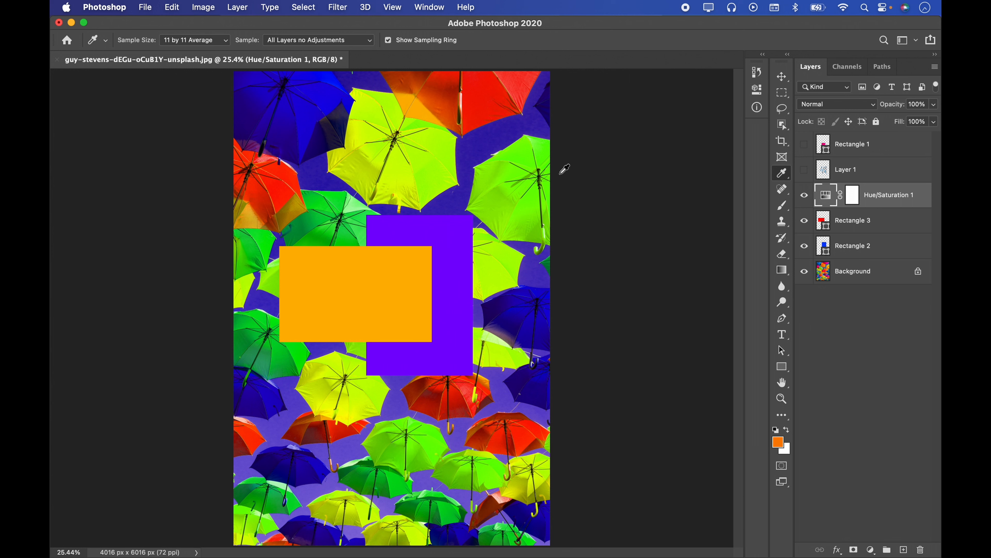
left_click(804, 196)
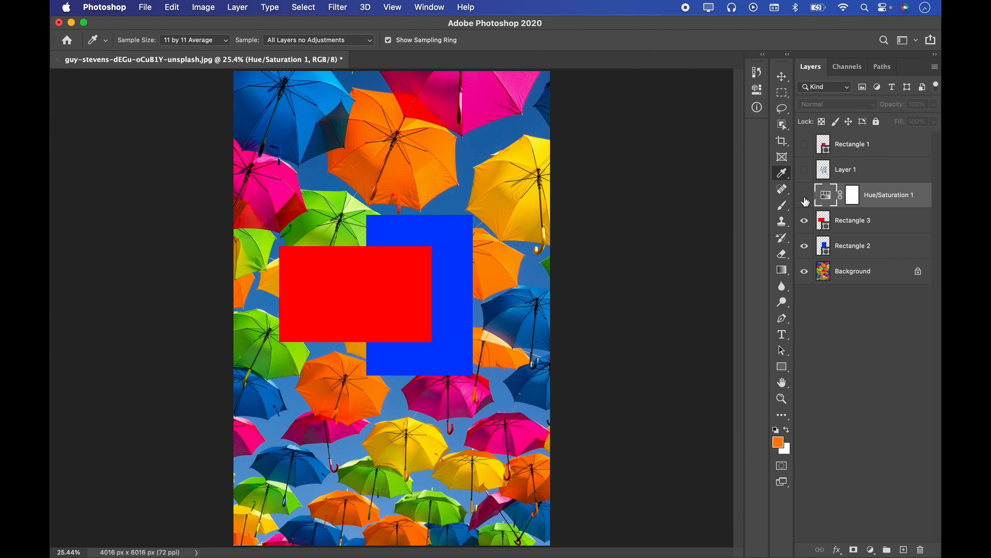
left_click(805, 196)
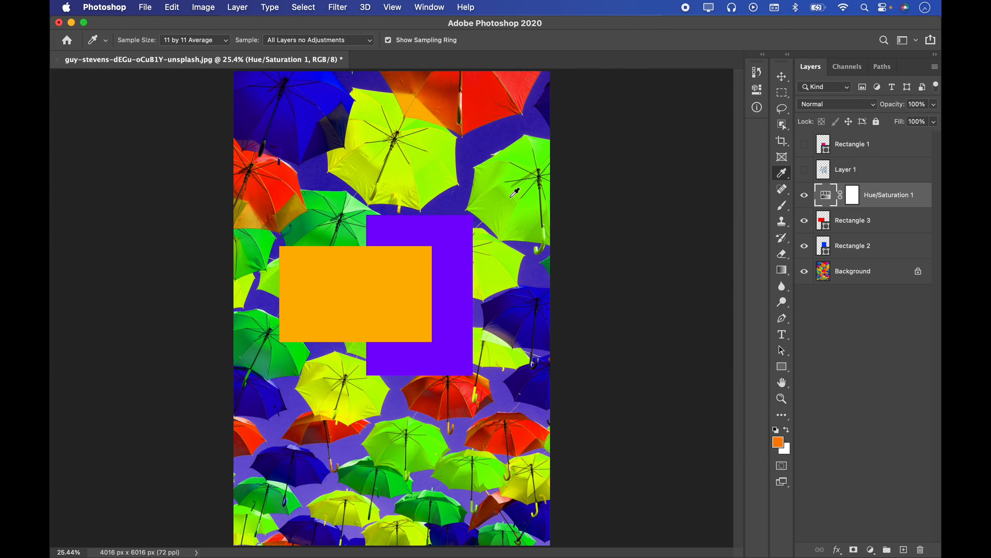
left_click(805, 195)
left_click(805, 197)
left_click_drag(501, 196, 504, 175)
left_click(805, 196)
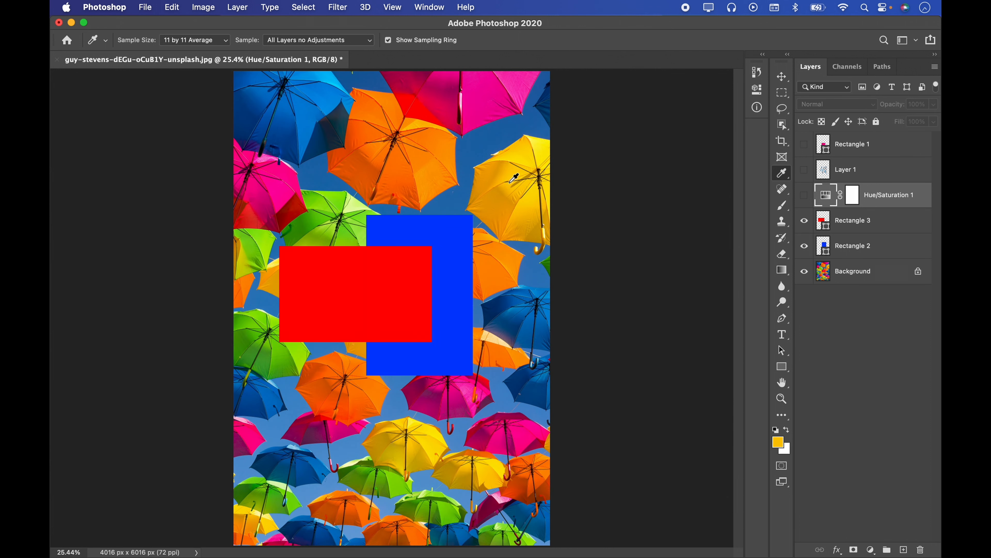
left_click(805, 196)
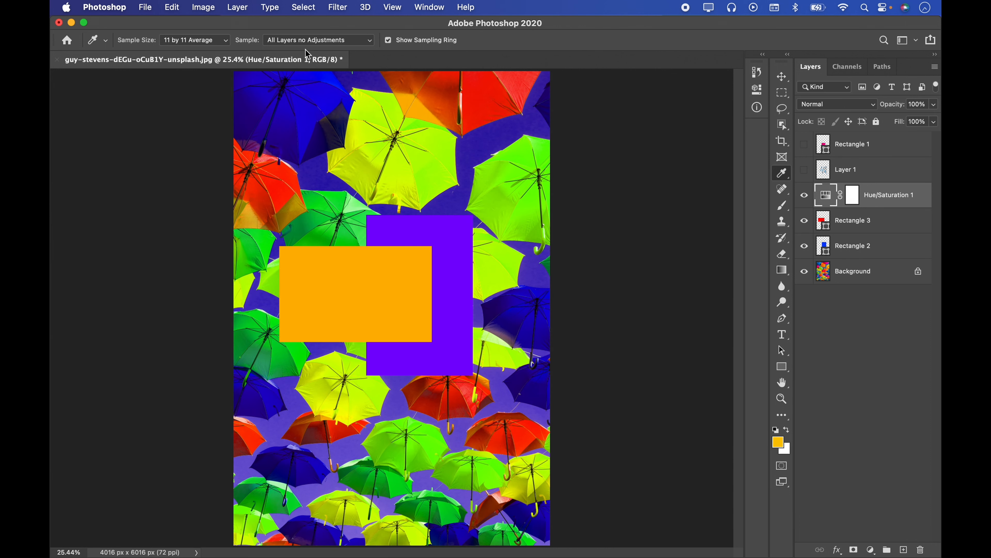
Set the Eyedropper to sample All Layers and pick the adjusted colors of several umbrellas, ending on a red one
left_click(300, 43)
left_click(302, 40)
left_click(345, 44)
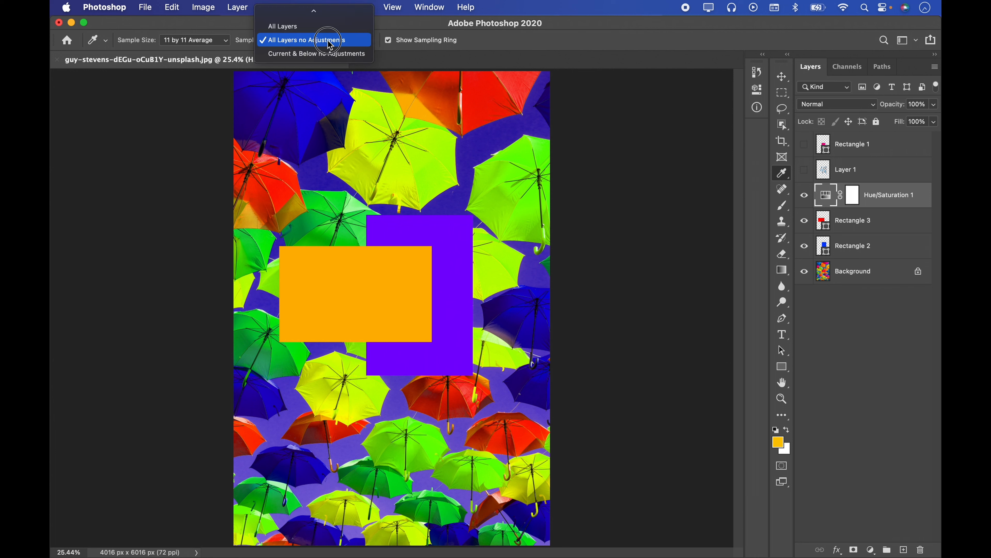
mouse_move(318, 6)
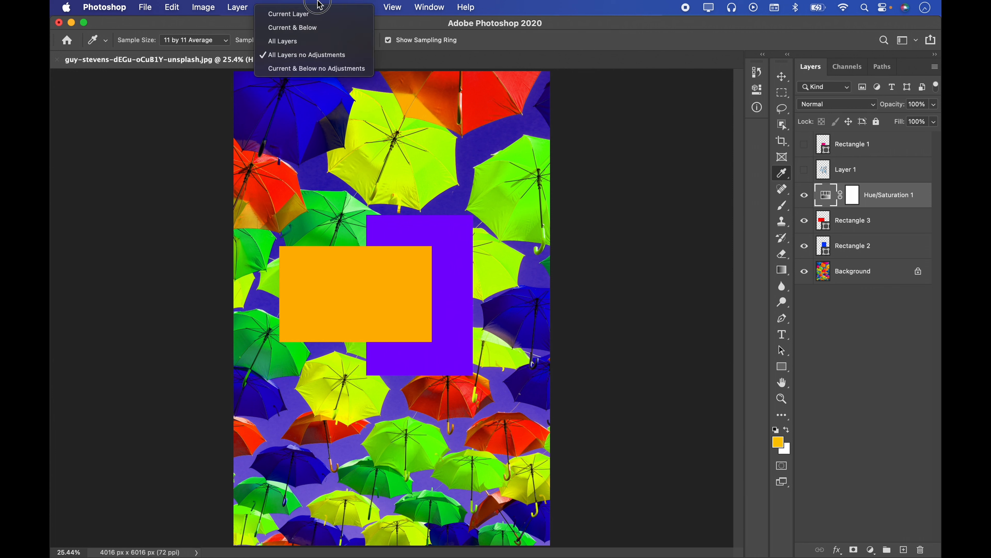
left_click(299, 42)
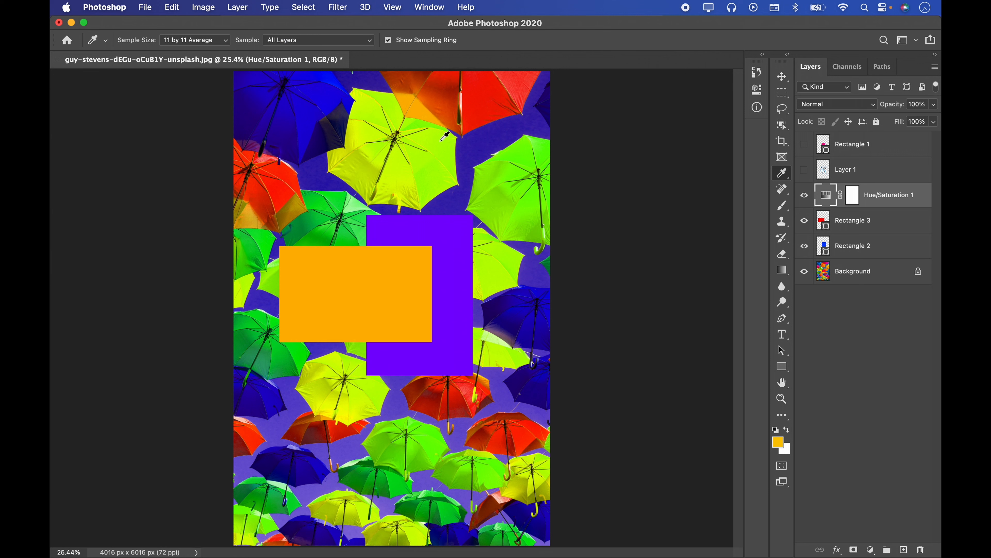
left_click_drag(509, 181, 504, 168)
left_click_drag(410, 148, 426, 156)
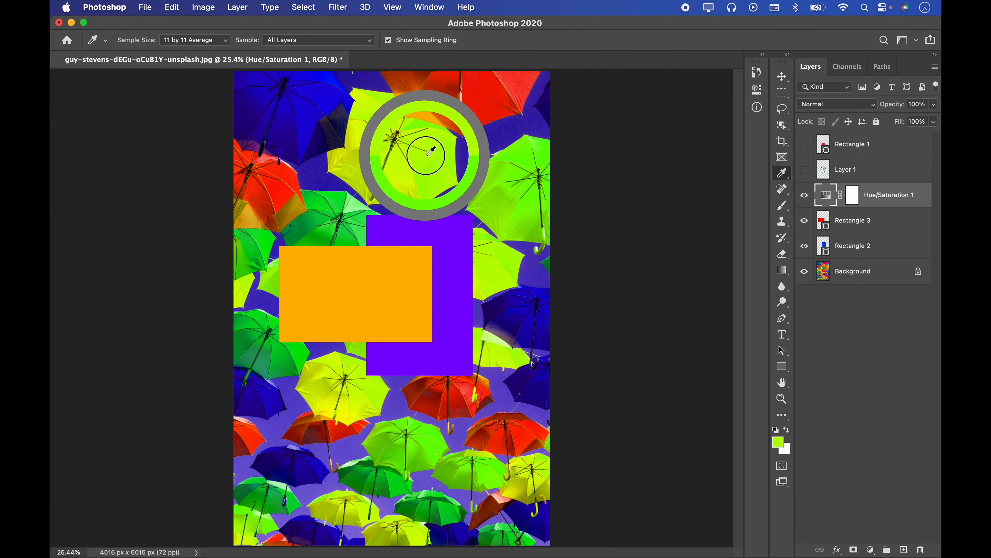
left_click(483, 99)
left_click_drag(302, 106, 293, 155)
left_click_drag(457, 401, 458, 401)
Switch sampling back to All Layers no Adjustments, sample the umbrellas' original colors ending on orange, and toggle Hue/Saturation 1 to compare
left_click(297, 40)
left_click(297, 53)
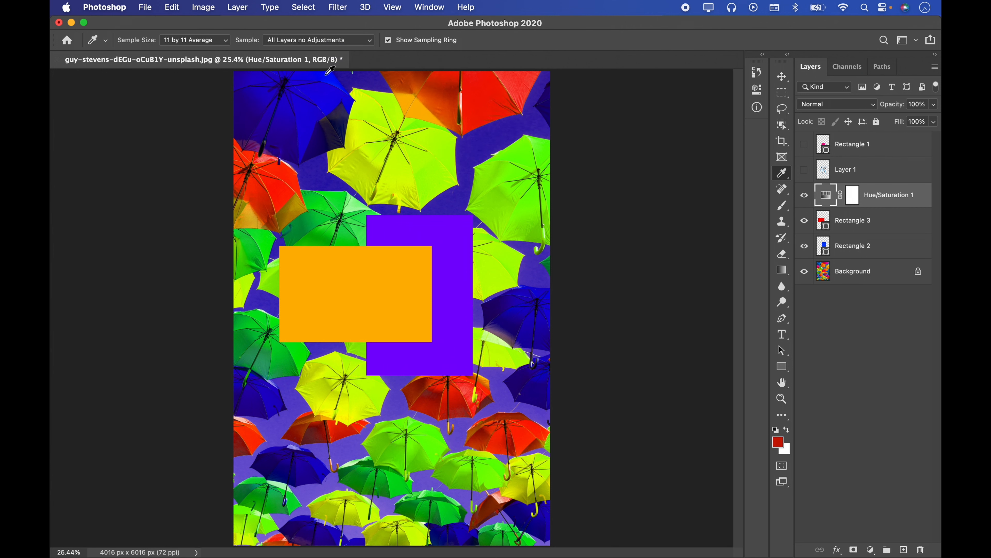
left_click_drag(457, 402, 457, 399)
left_click_drag(493, 263, 499, 268)
left_click(804, 195)
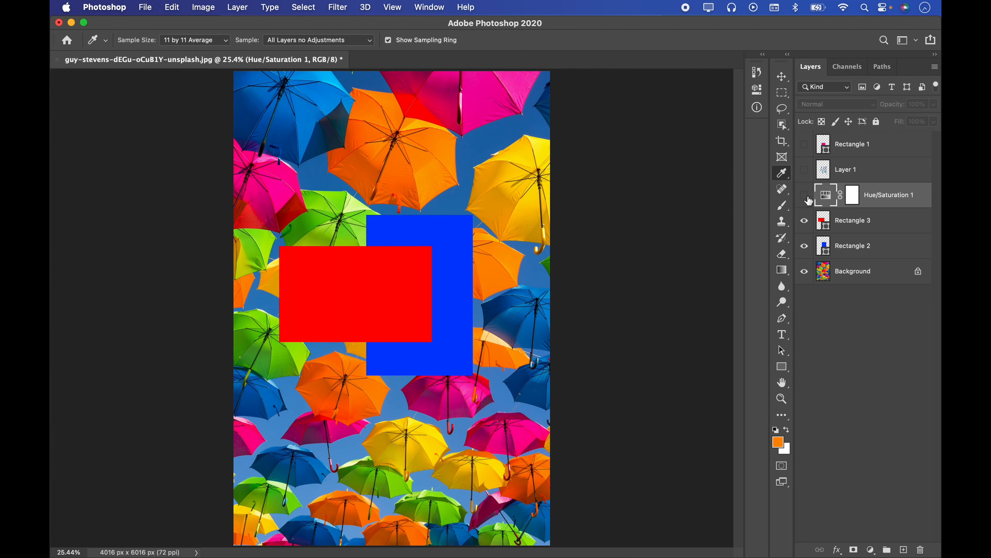
left_click(804, 195)
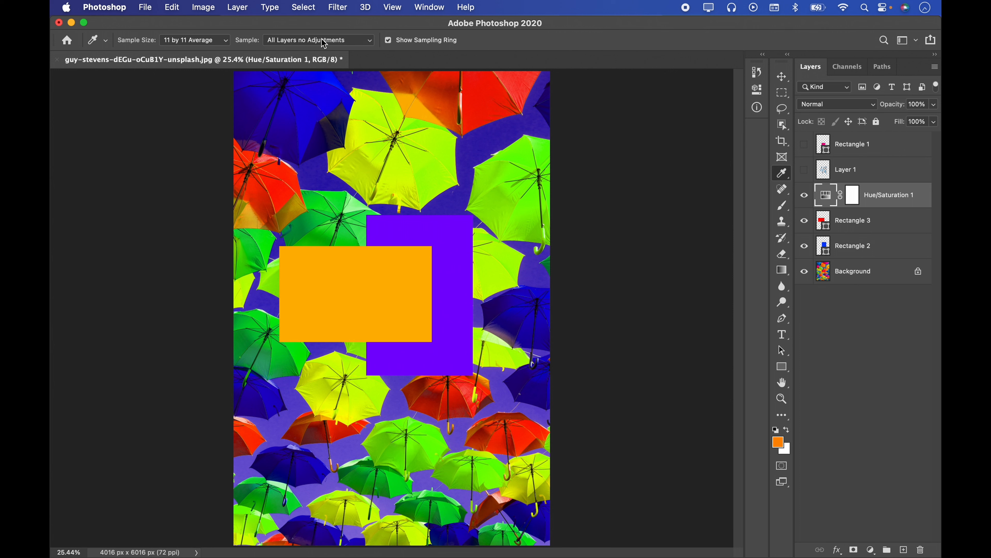
Set the Eyedropper to sample Current & Below no Adjustments and make Rectangle 2 the active layer
left_click(851, 225)
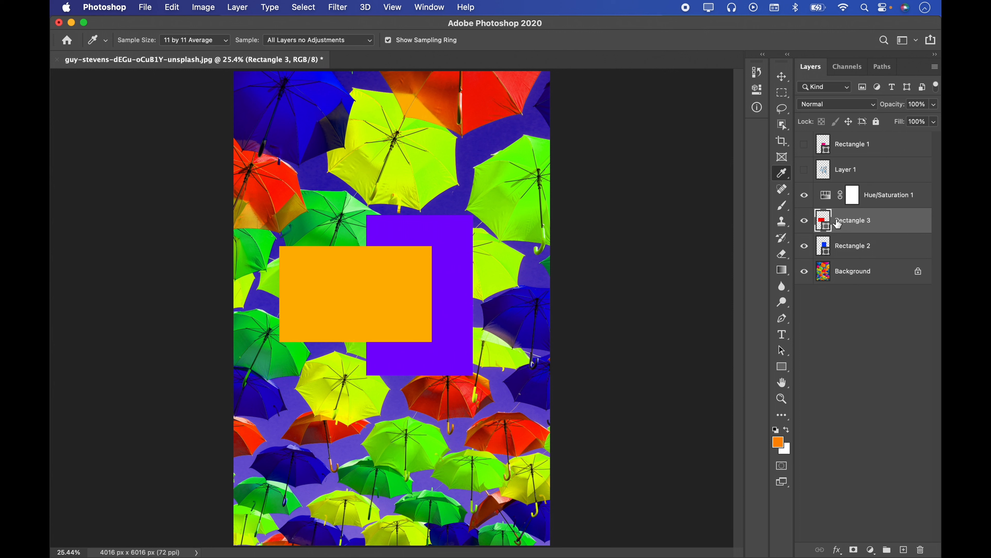
left_click(829, 204)
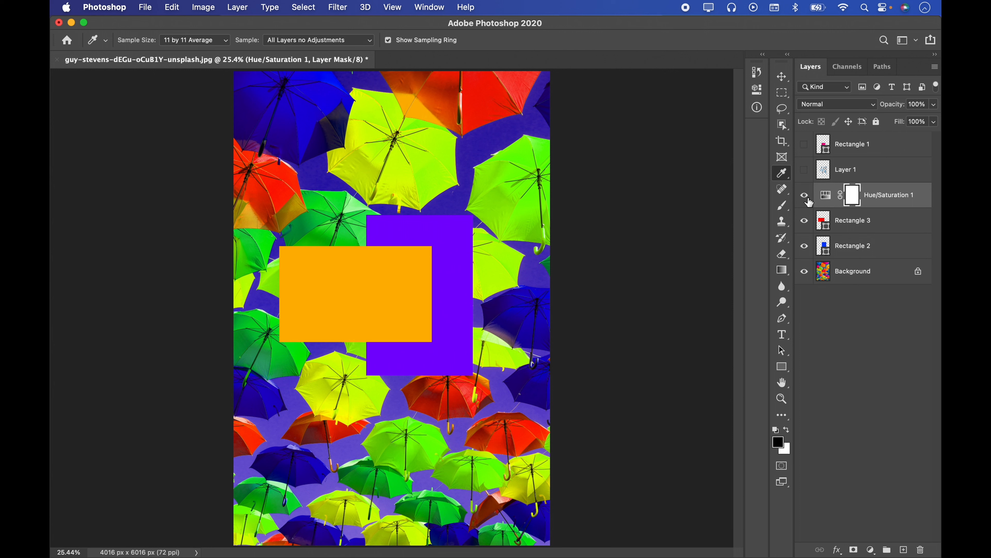
left_click(301, 41)
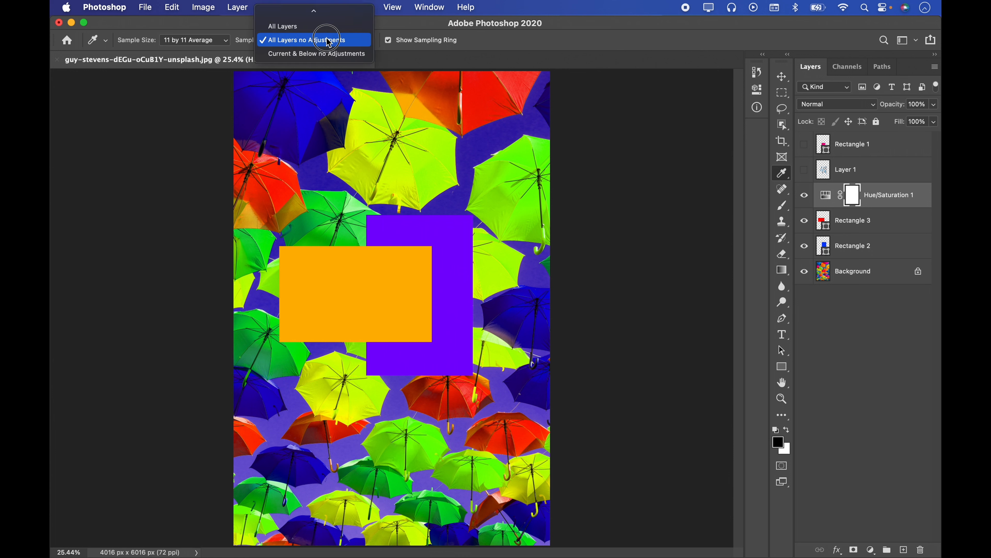
left_click(282, 54)
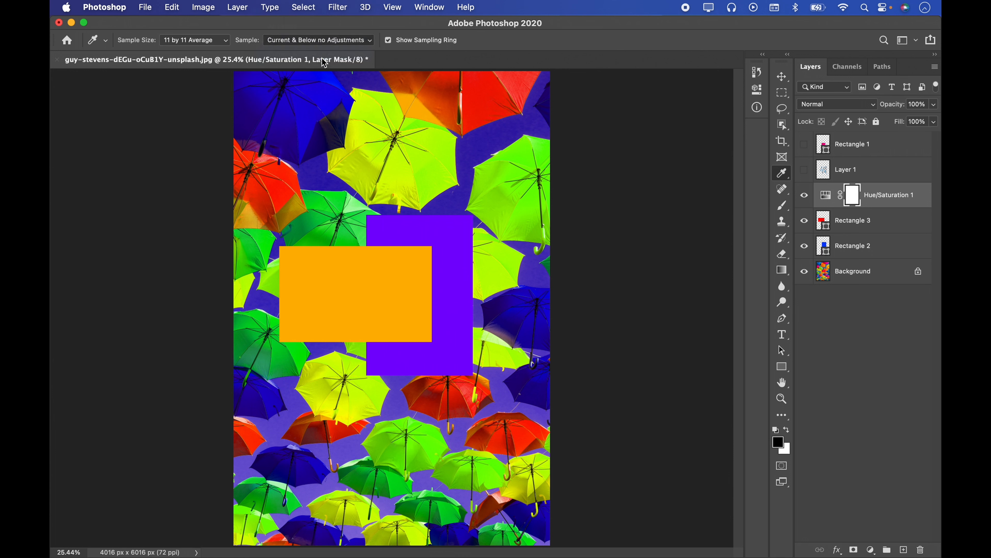
left_click(832, 232)
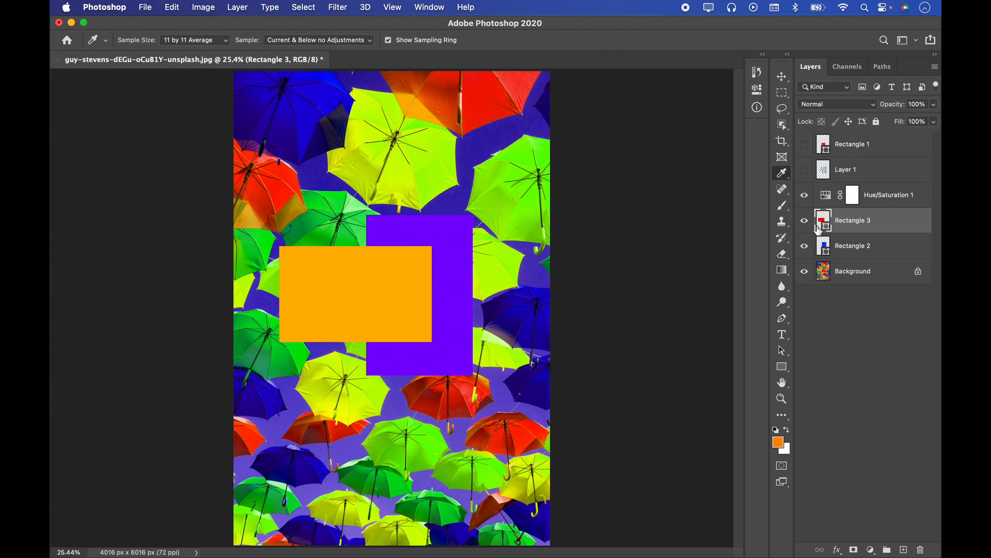
left_click(851, 254)
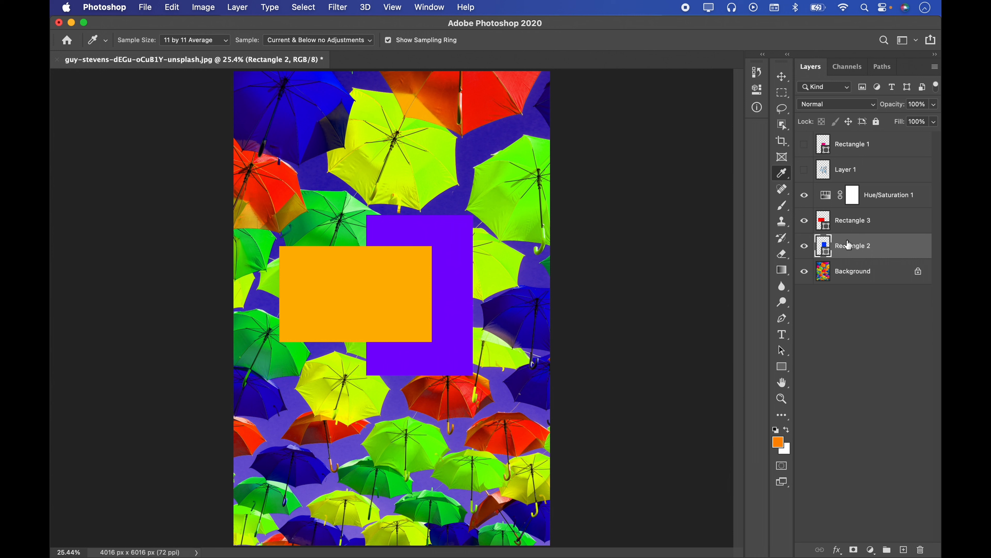
Sample the umbrellas and rectangles without adjustments, ending on the blue of Rectangle 2 hidden beneath Rectangle 3
left_click(505, 195)
left_click_drag(394, 283, 458, 233)
left_click(804, 221)
left_click_drag(494, 265, 378, 283)
Set the Eyedropper to sample Current & Below and sample across Rectangle 3 and the umbrellas with Rectangle 2 active
left_click(340, 44)
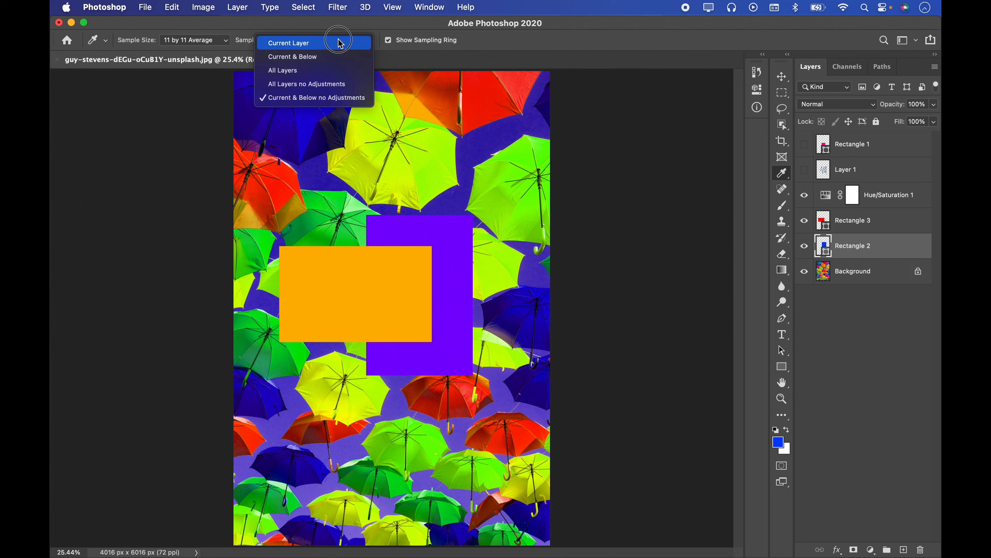
left_click(308, 62)
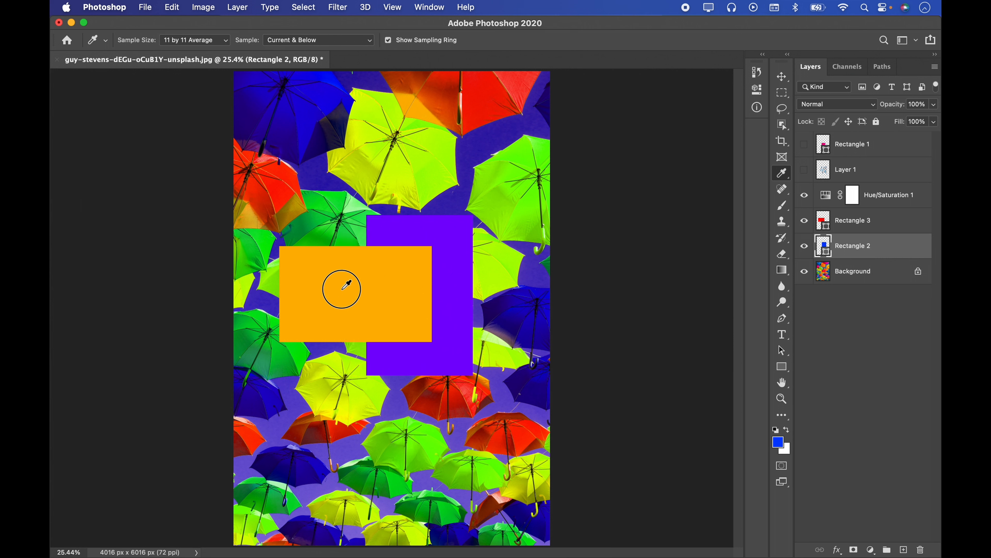
left_click_drag(338, 285, 455, 397)
Sample umbrella colors with Hue/Saturation 1 active and again with Rectangle 2 active, then reselect Hue/Saturation 1
left_click(861, 201)
left_click_drag(515, 275, 506, 336)
left_click(836, 257)
left_click_drag(508, 168, 501, 215)
left_click(853, 204)
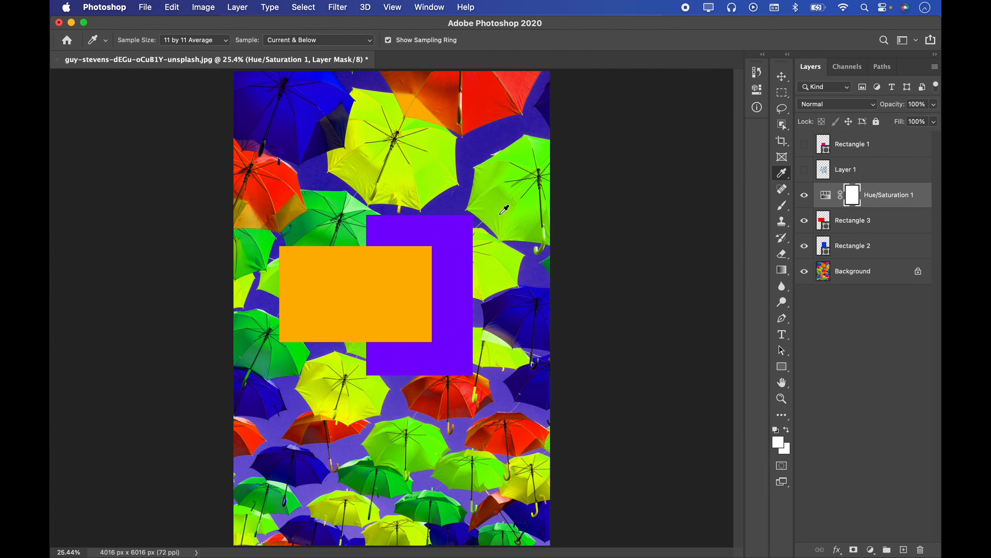
Make Rectangle 2 active, sample the original yellow of the upper umbrella, and hide the Hue/Saturation 1 and Rectangle 3 layers
left_click(847, 246)
mouse_move(508, 167)
left_mouse_down()
mouse_move(443, 164)
mouse_move(505, 173)
left_mouse_up()
left_click(805, 195)
left_click(804, 220)
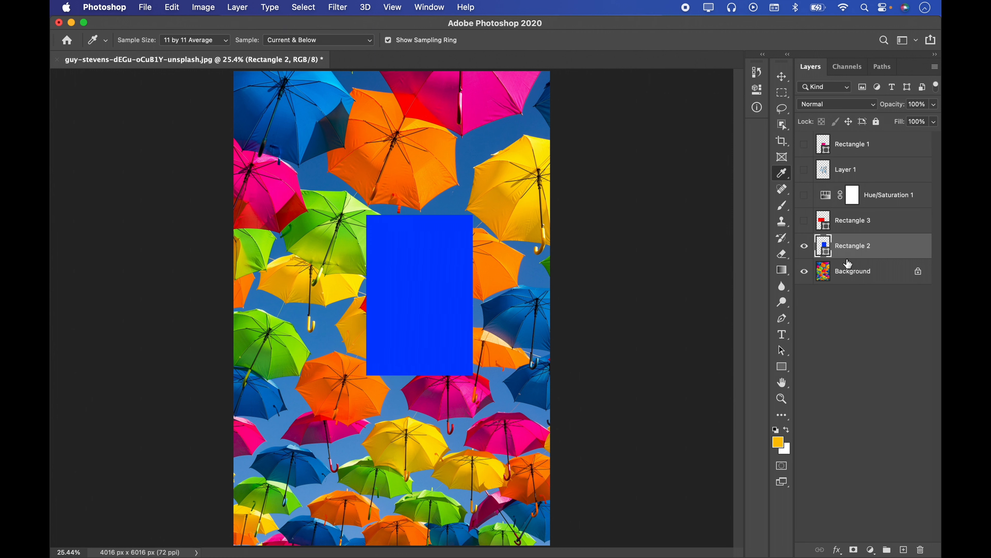
Show the Hue/Saturation 1 and Rectangle 3 layers again, select the adjustment layer's thumbnail, and make Rectangle 3 the active layer
left_click(805, 195)
left_click(840, 199)
left_click(808, 222)
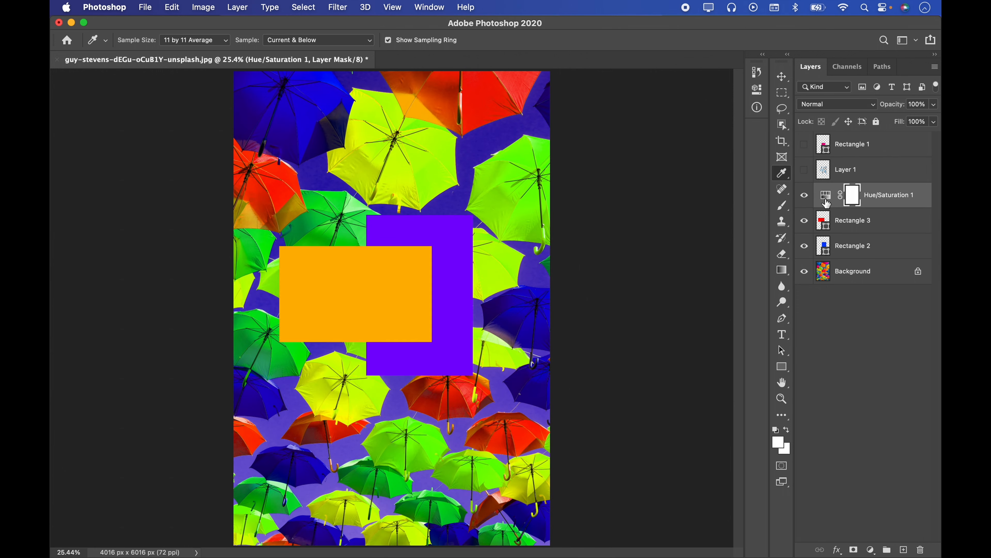
left_click(824, 200)
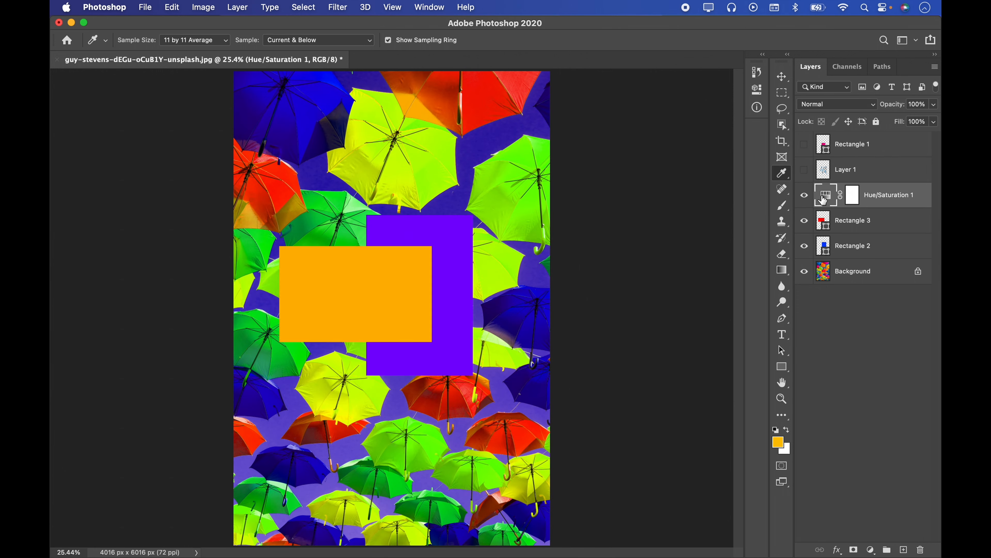
left_click(836, 225)
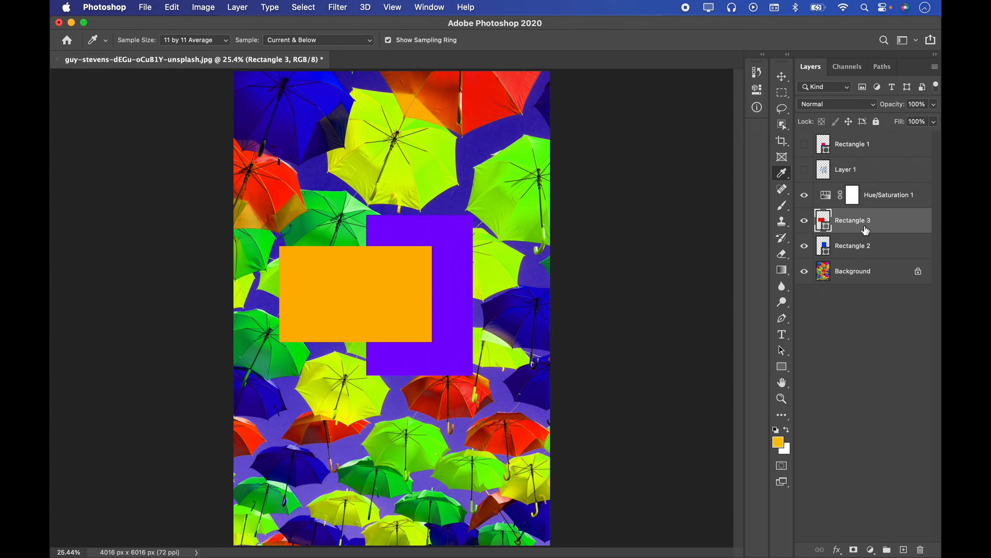
Set the Eyedropper to sample All Layers, then hide Hue/Saturation 1 and Rectangle 3 and make Rectangle 2 active
left_click(323, 46)
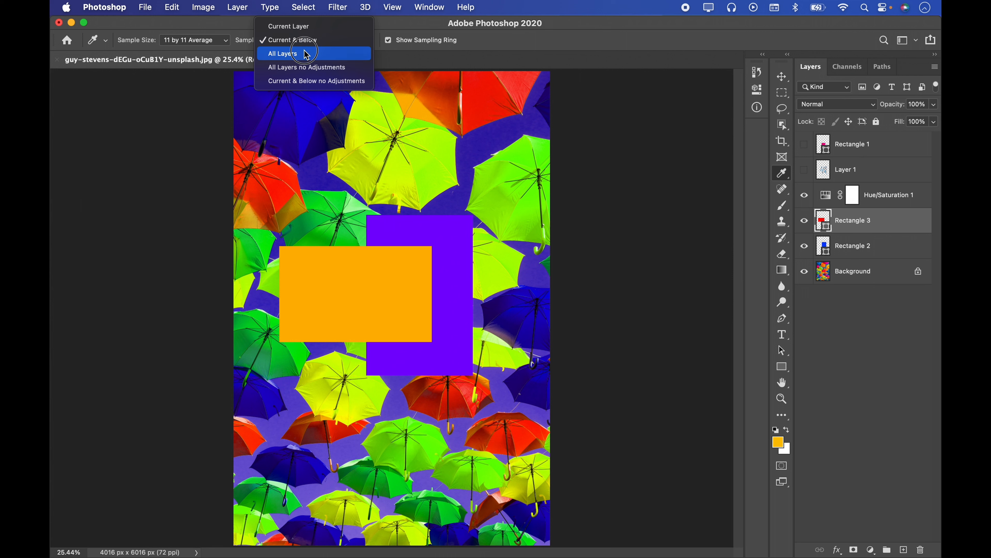
left_click(307, 55)
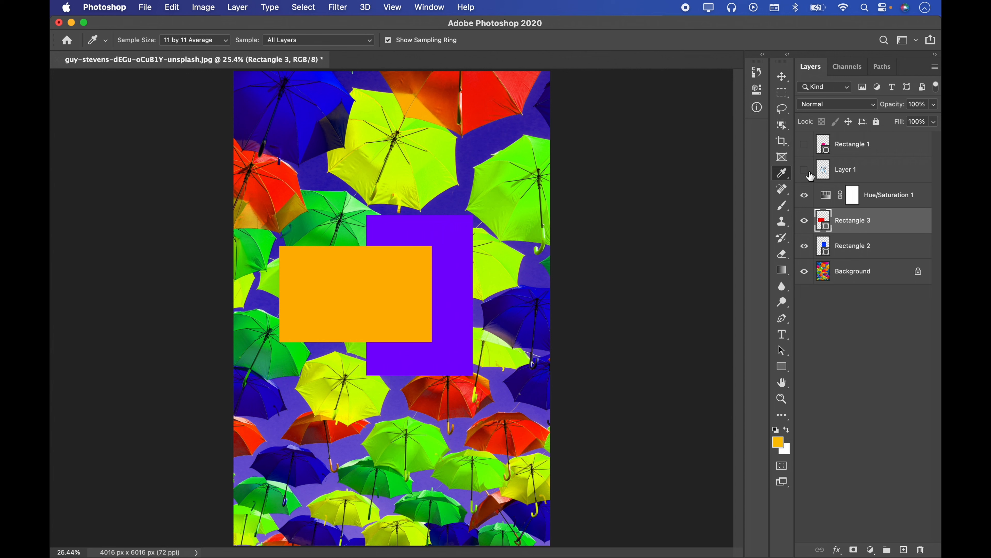
left_click_drag(805, 195, 808, 215)
left_click(839, 247)
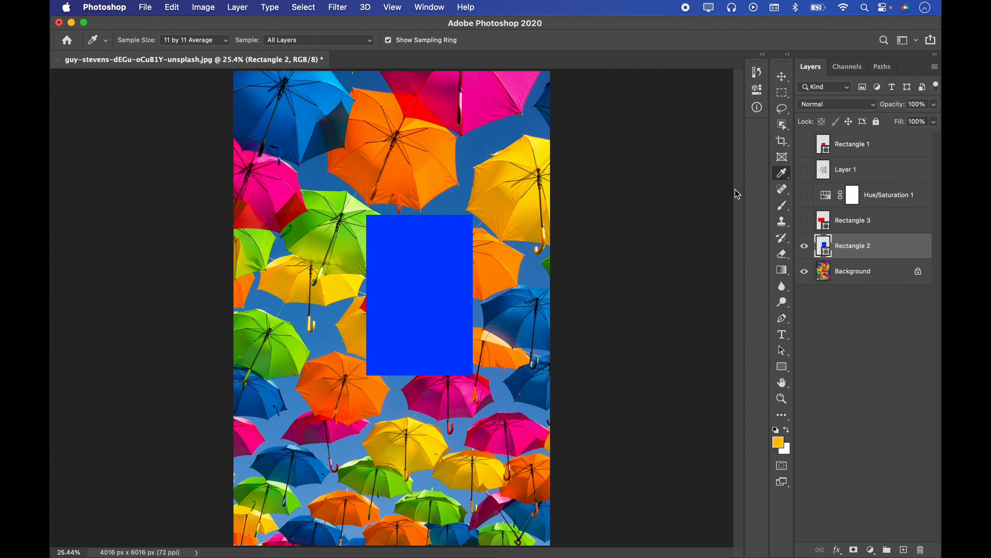
Review the Eyedropper's Sample options and keep All Layers selected
left_click(287, 41)
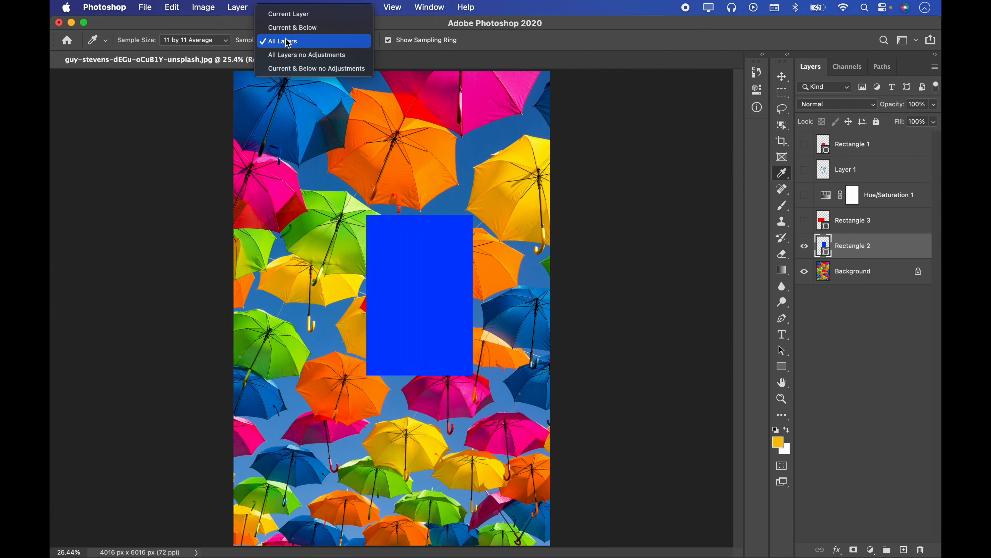
left_click(290, 41)
left_click(300, 41)
left_click(302, 42)
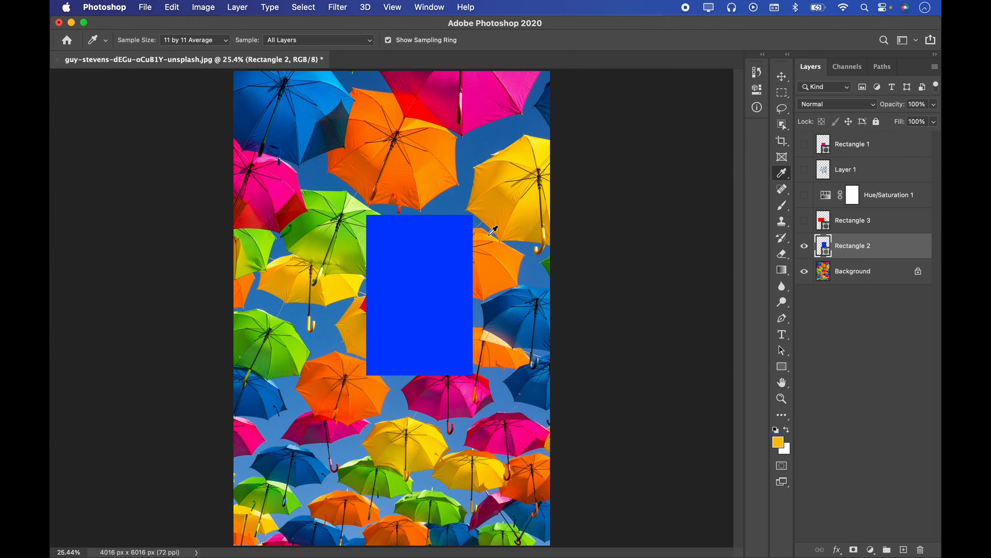
left_click(315, 41)
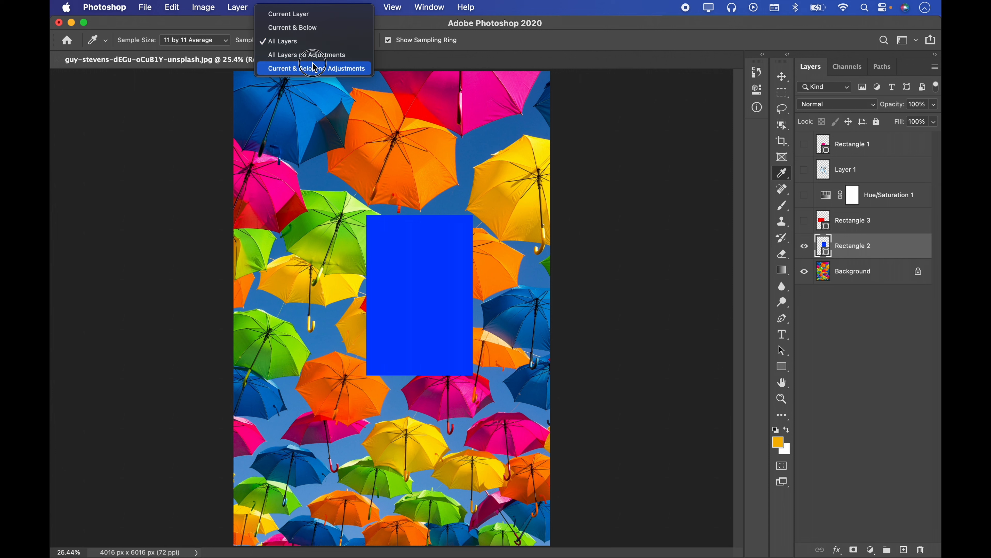
left_click(297, 43)
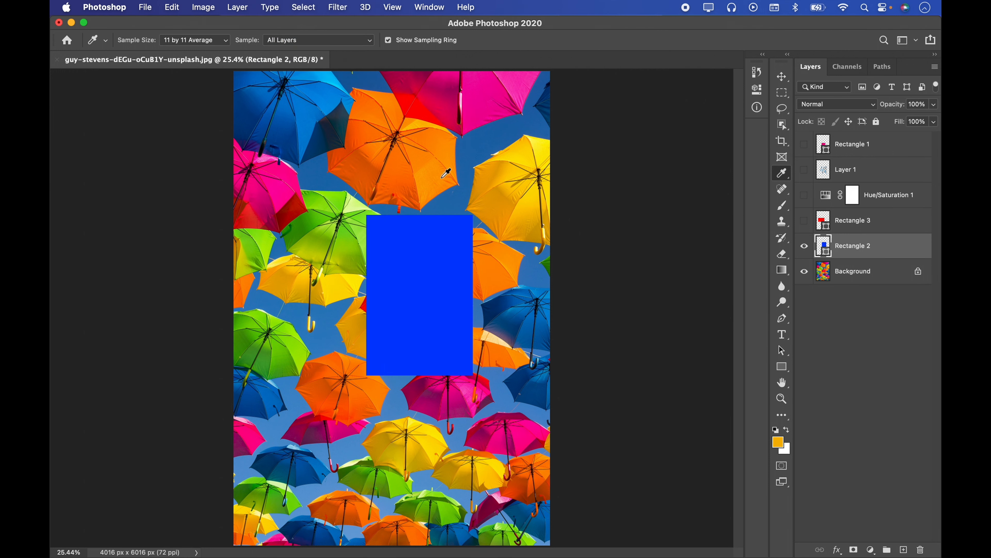
Sample the yellow, green, pink and blue umbrellas with the sampling ring shown, ending on the yellow of the upper umbrella
left_click_drag(516, 186, 311, 211)
left_click_drag(526, 212, 522, 215)
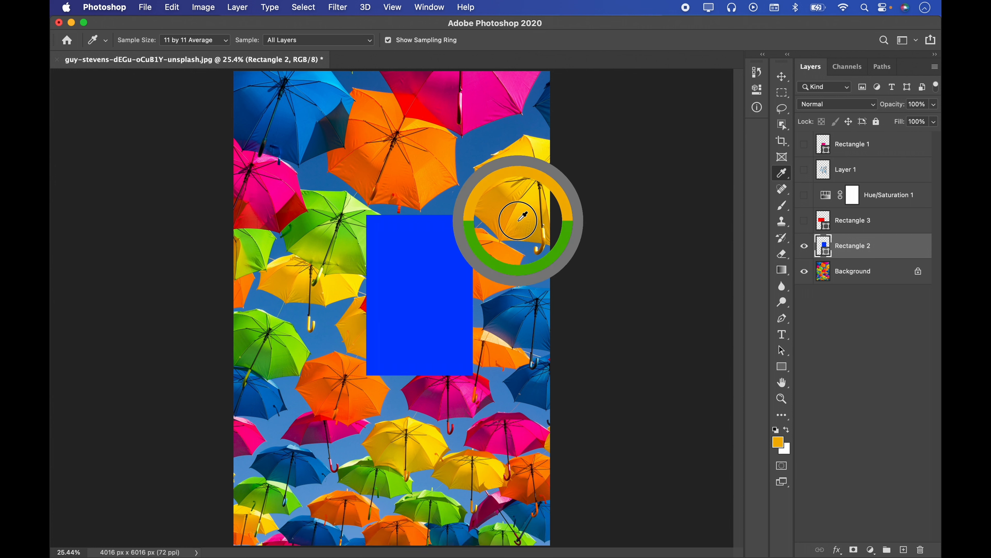
left_click_drag(511, 431, 277, 205)
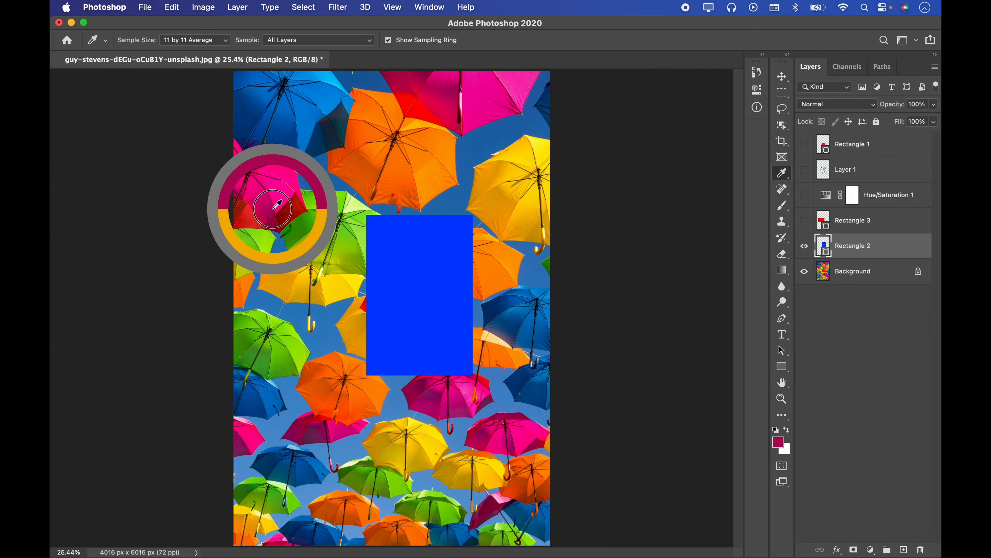
left_click_drag(277, 205, 276, 196)
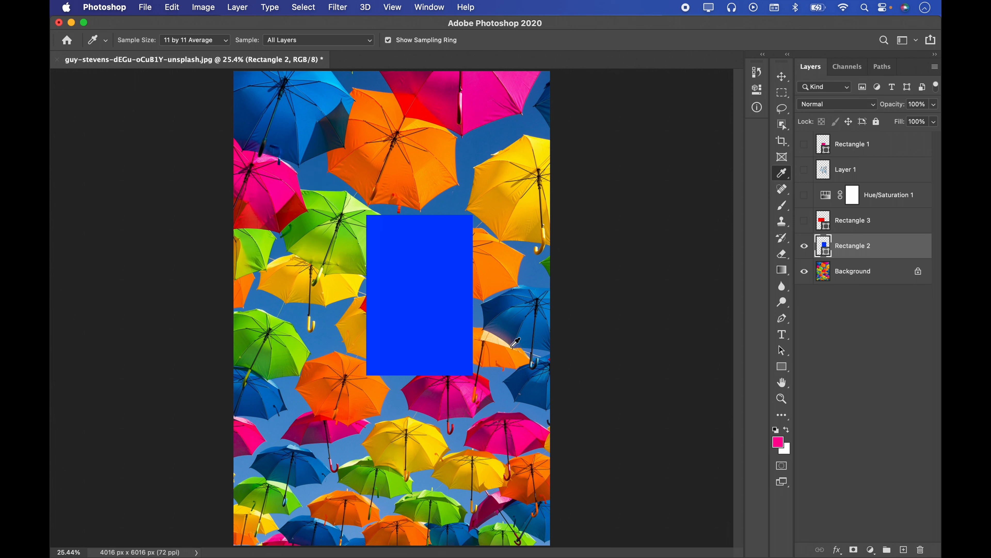
left_click(533, 325)
left_click_drag(507, 178, 509, 175)
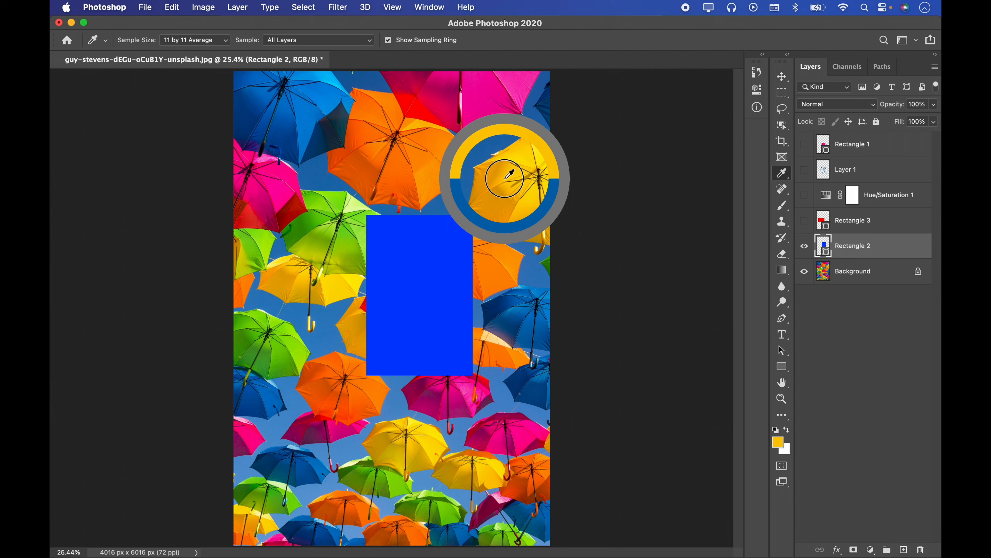
left_click_drag(509, 175, 507, 172)
Toggle Show Sampling Ring and sample colors across the umbrellas, ending with a blue foreground color and the ring enabled
left_click(392, 45)
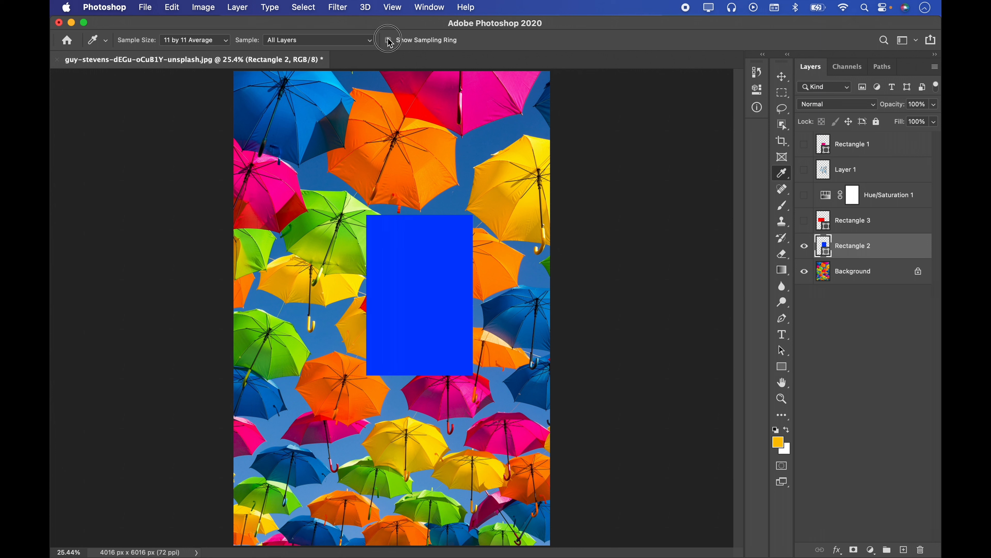
left_click_drag(464, 99, 520, 332)
left_click_drag(484, 385, 580, 434)
left_click(509, 199)
left_click(278, 507)
left_click_drag(427, 131, 494, 233)
left_click_drag(411, 111, 348, 280)
left_click_drag(790, 175, 808, 174)
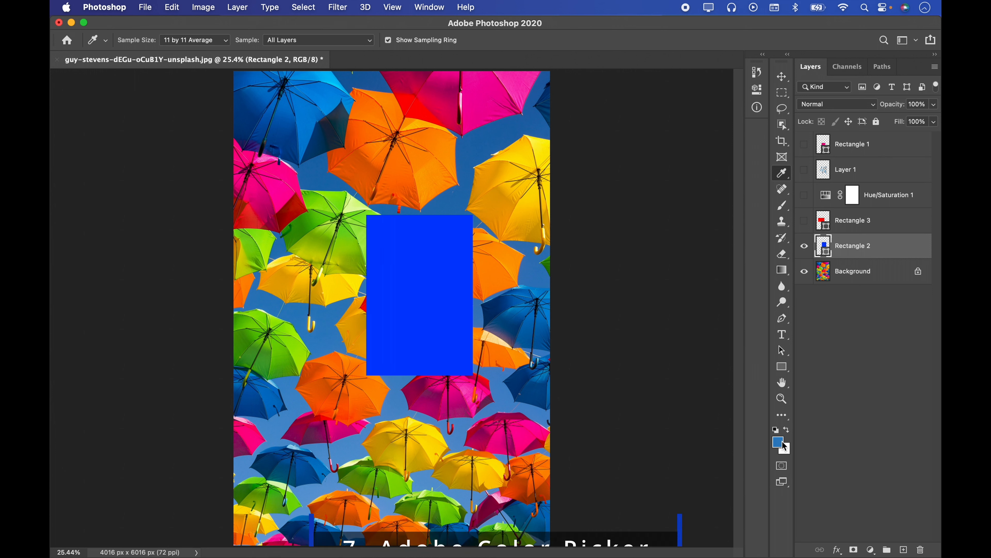
View the sampled blue in the foreground Color Picker, repositioning the dialog over the image, and cancel it
left_click(781, 444)
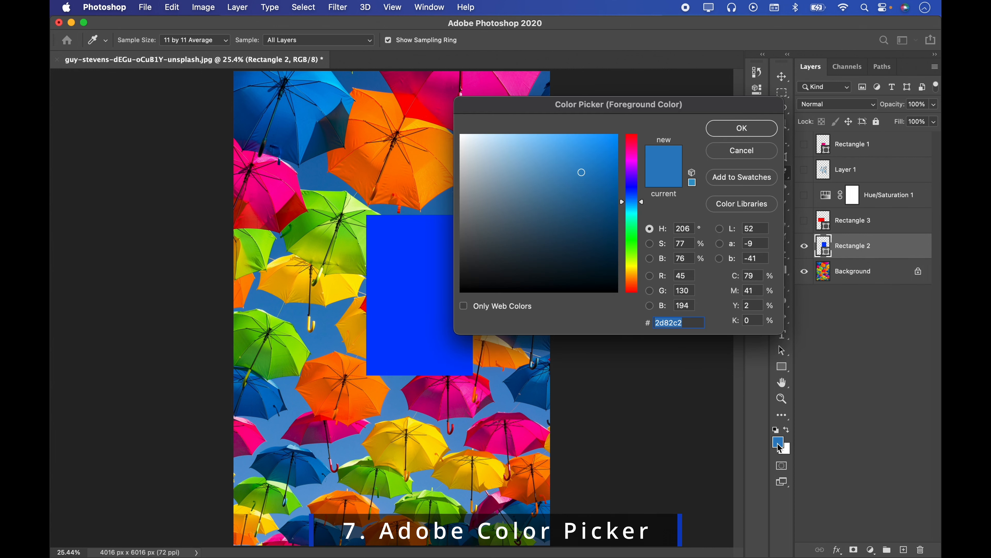
left_click_drag(574, 116, 453, 129)
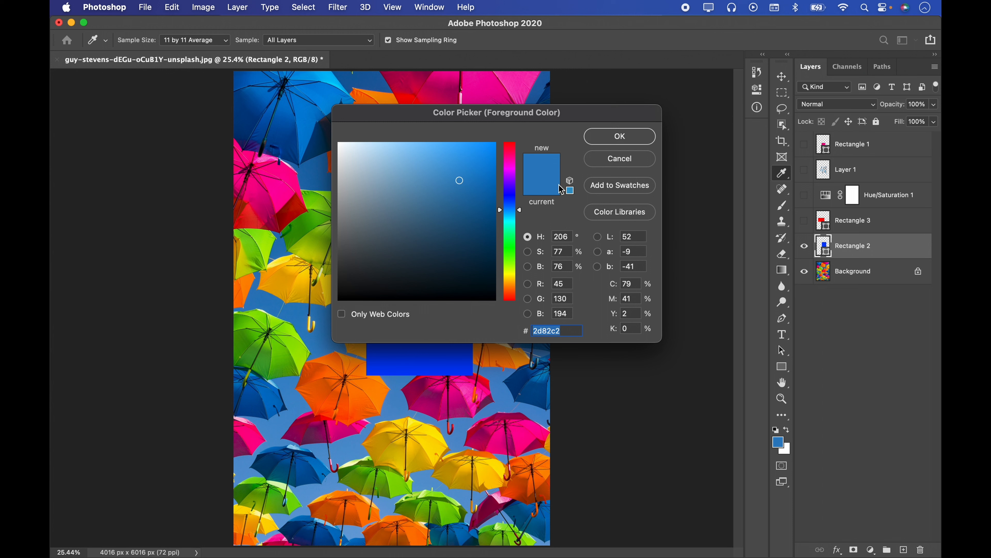
left_click_drag(535, 117, 534, 114)
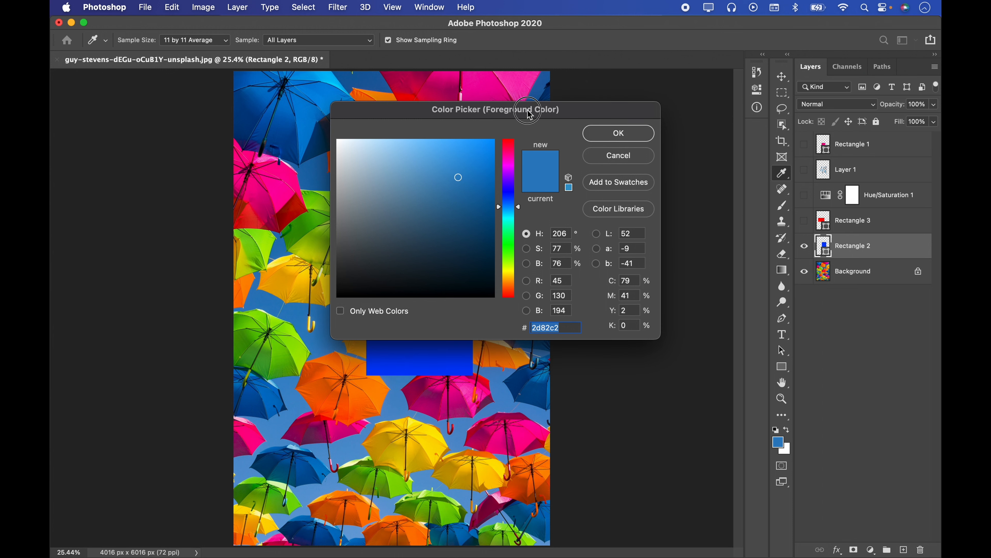
left_click(621, 156)
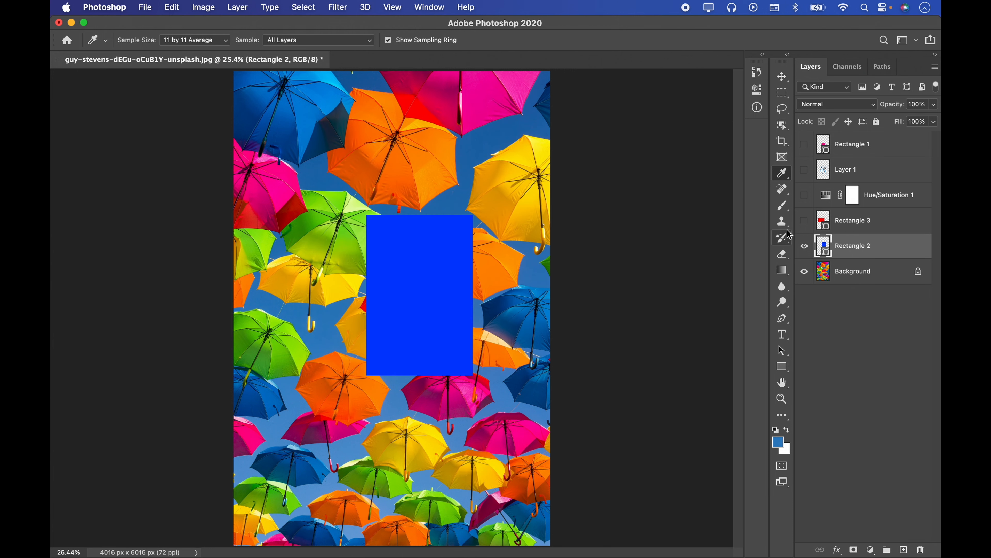
Sample an umbrella's orange as the foreground color and open the Color Picker clear of the image to check its hex code
left_click(504, 191)
left_click(778, 445)
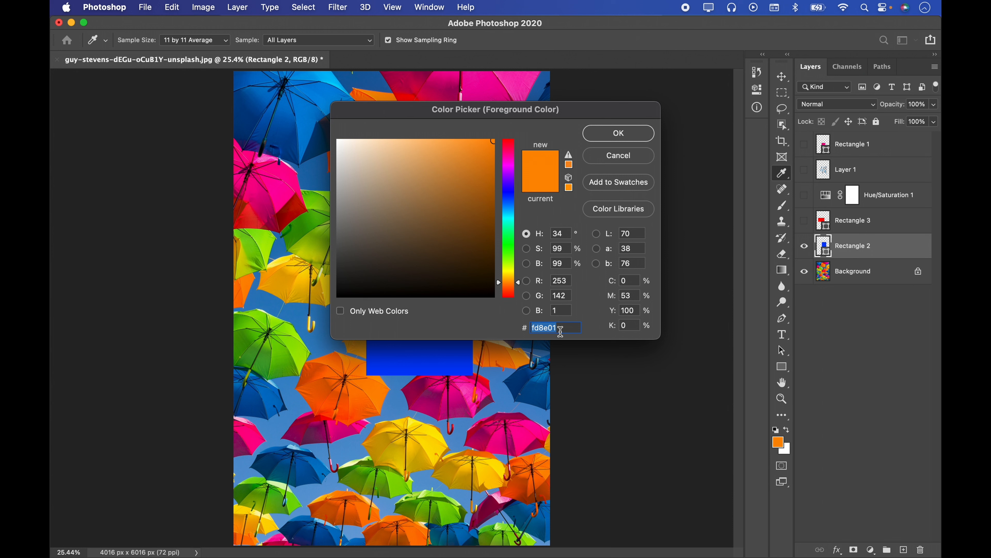
left_click(561, 329)
left_click_drag(515, 109, 672, 87)
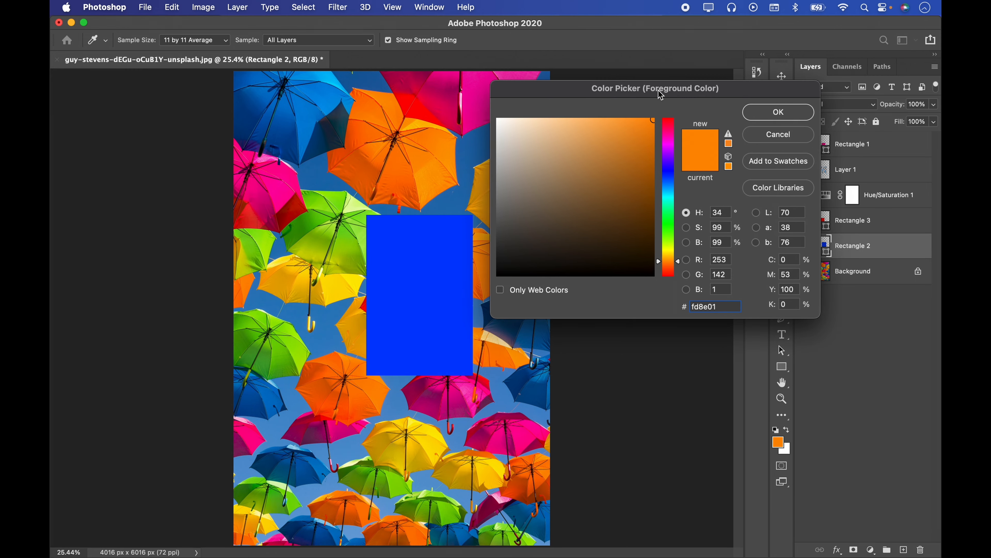
With the Color Picker open, sample a blue and then a pink umbrella, copy the pink's hex code fc0193, and cancel the dialog
left_click(309, 116)
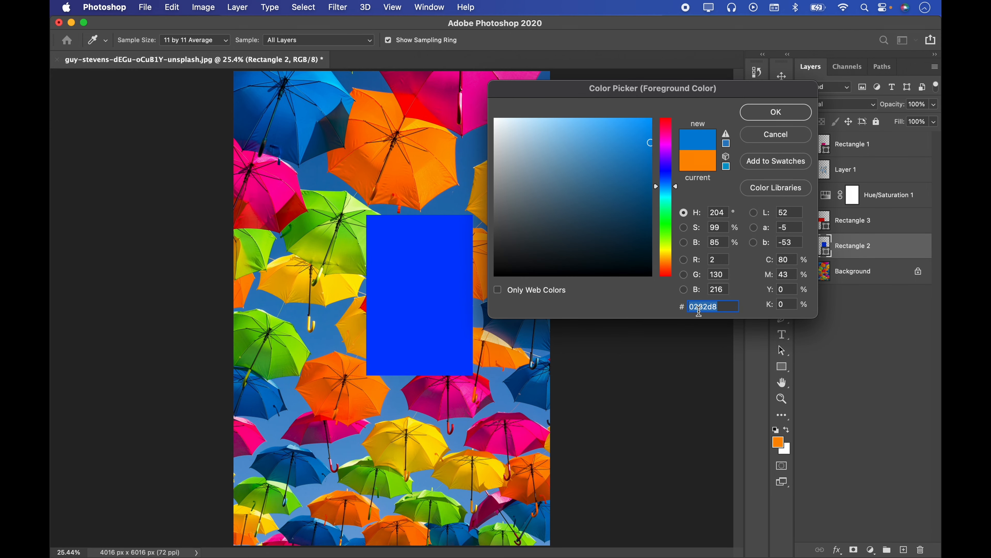
left_click(522, 429)
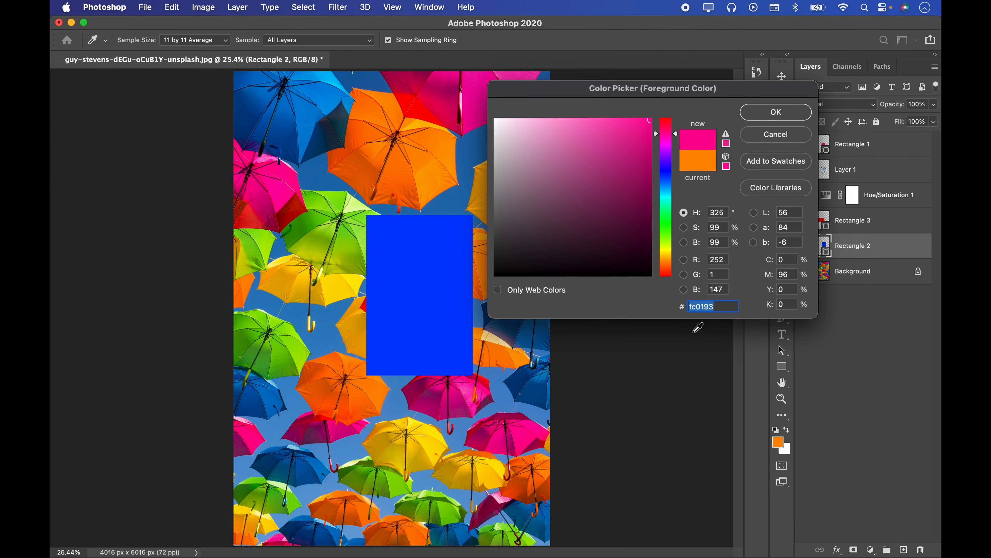
left_click(721, 308)
left_click_drag(722, 306, 687, 298)
right_click(697, 307)
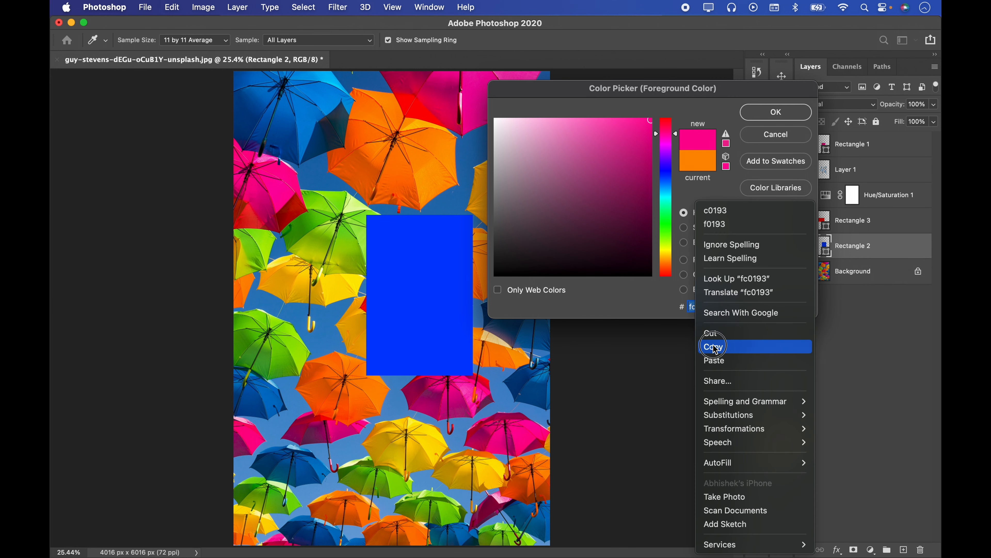
left_click(716, 348)
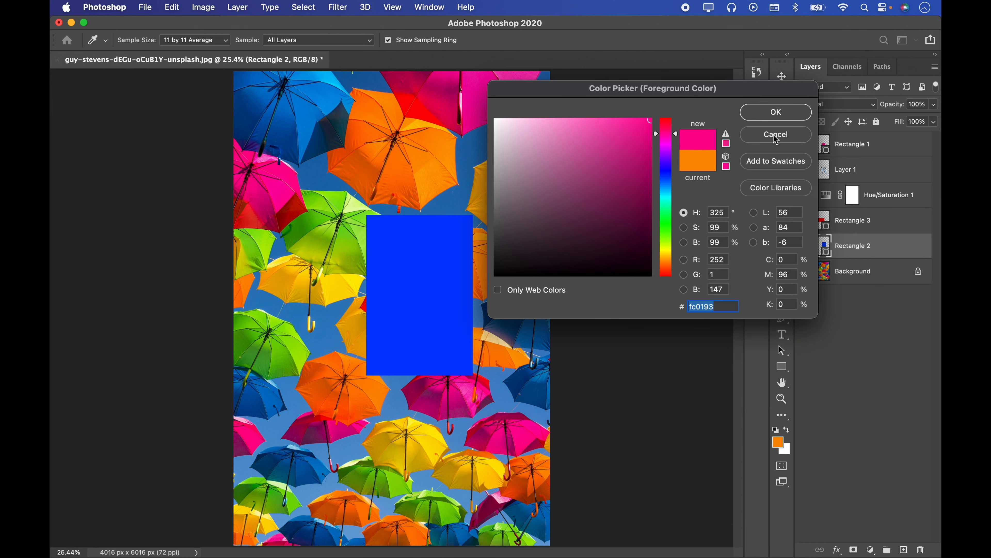
left_click(776, 135)
Set the foreground color to a green sampled from the green umbrella through the Color Picker
left_click(783, 445)
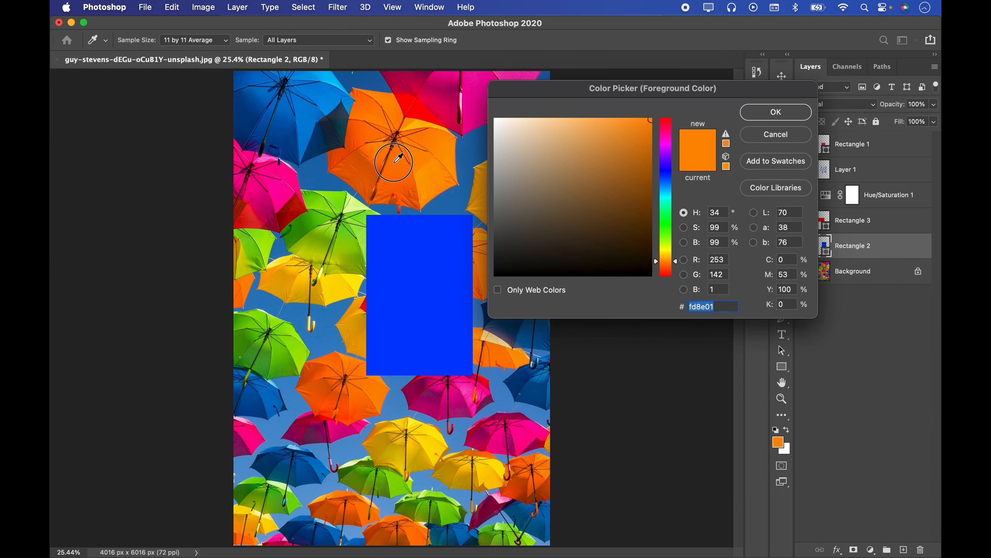
left_click(317, 221)
left_click(776, 113)
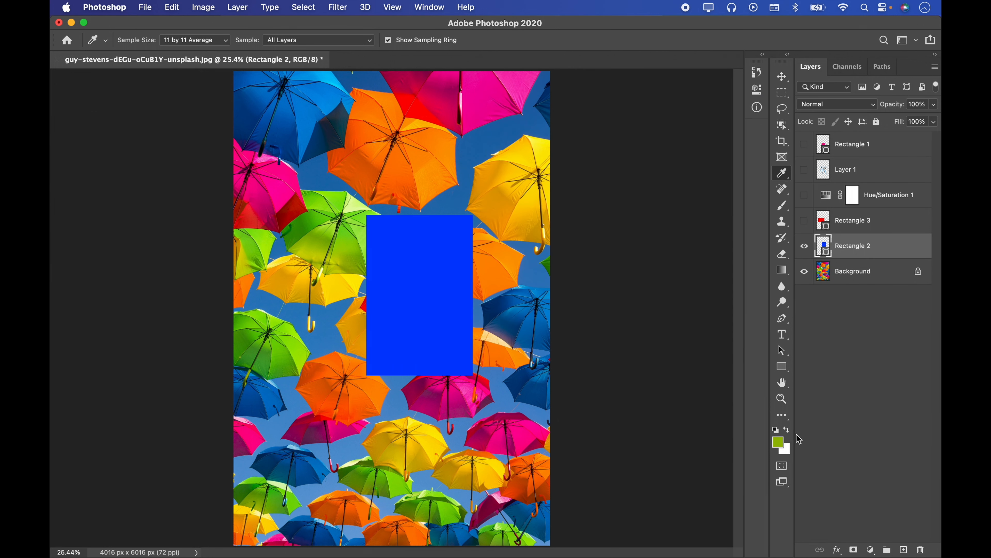
Set the foreground color to pink by pasting the copied hex code fc0193 into the Color Picker
left_click(782, 446)
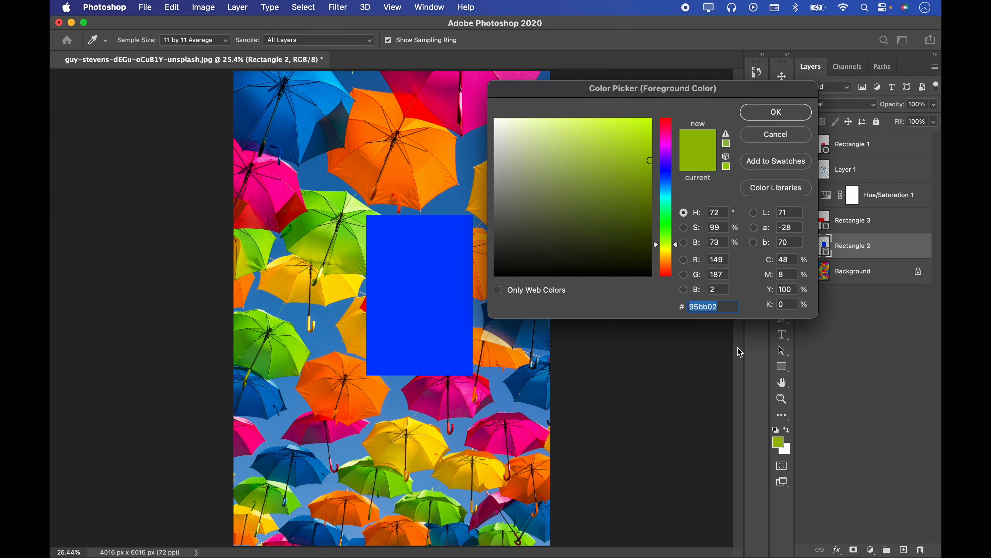
right_click(729, 307)
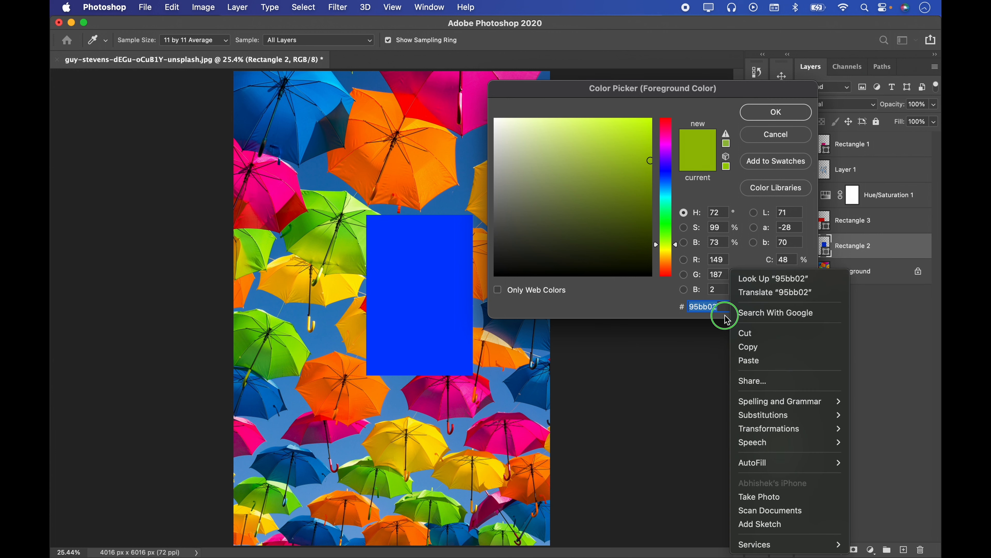
left_click(751, 361)
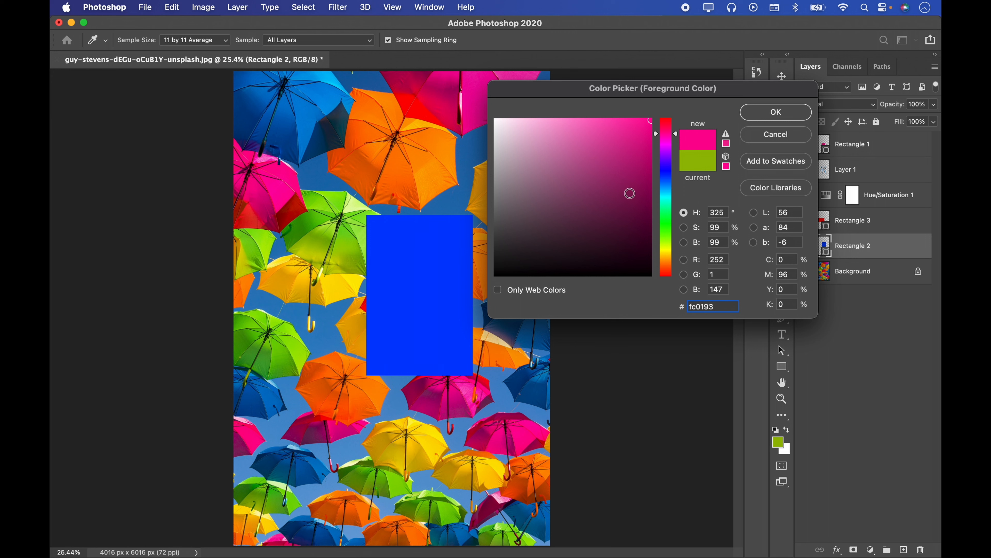
left_click(775, 114)
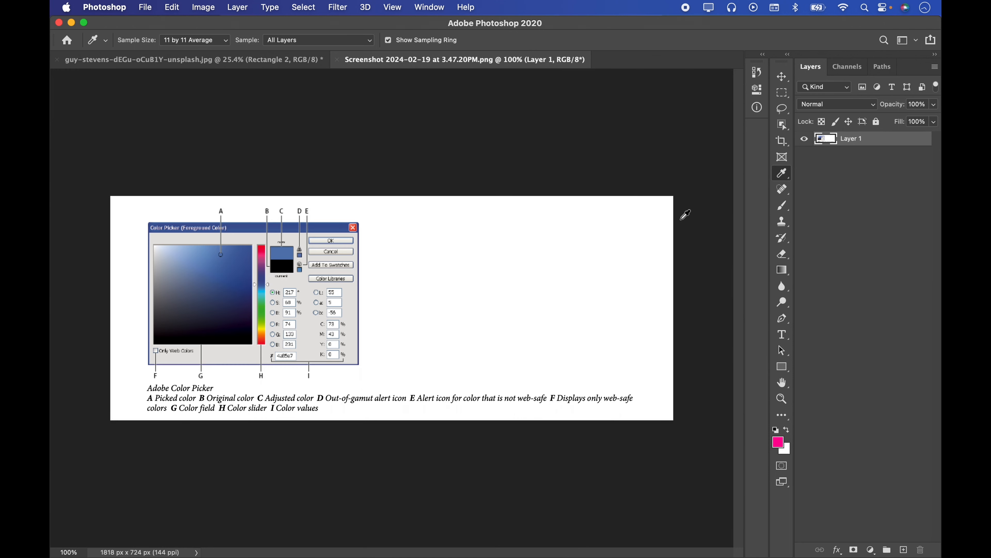
Enlarge the annotated Color Picker diagram and open the foreground Color Picker beside it for comparison
key("z")
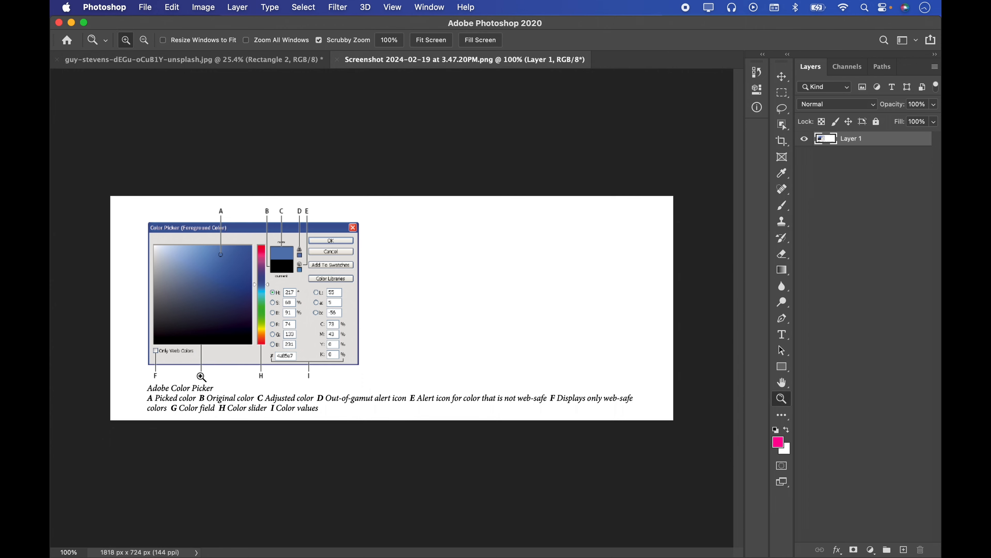
key("super+0")
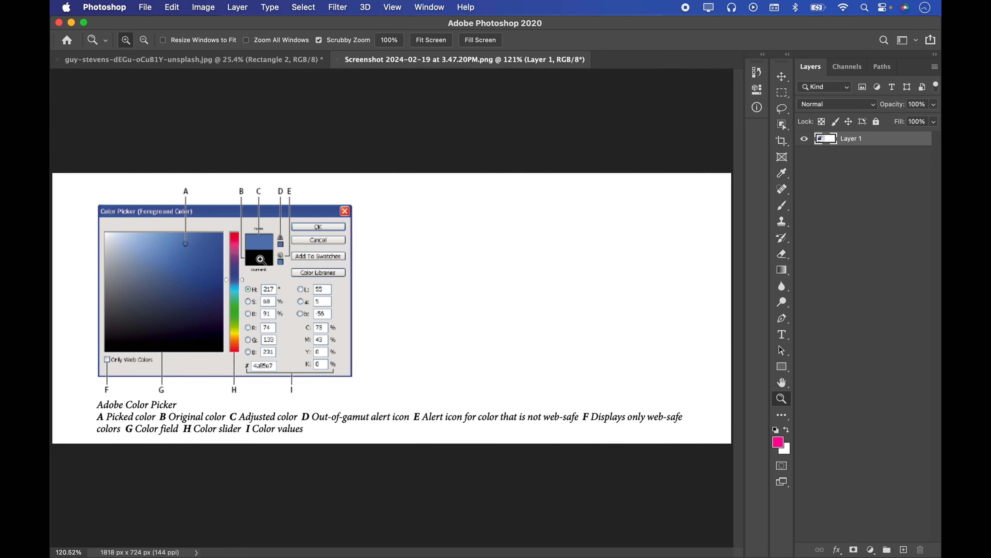
left_click_drag(203, 251, 133, 246)
left_click_drag(317, 278, 408, 262)
key("space")
left_click_drag(491, 347, 235, 207)
left_click(778, 442)
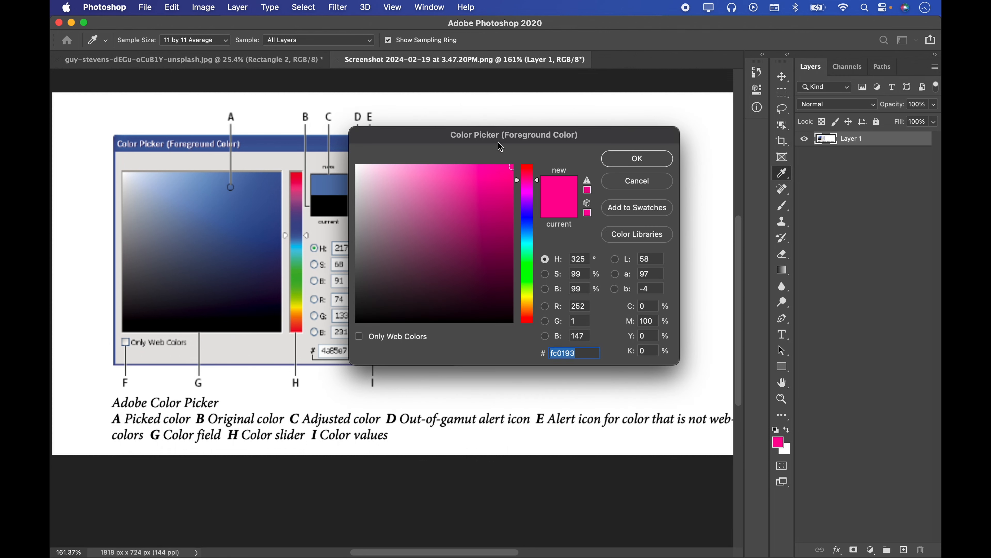
left_click_drag(501, 148, 666, 109)
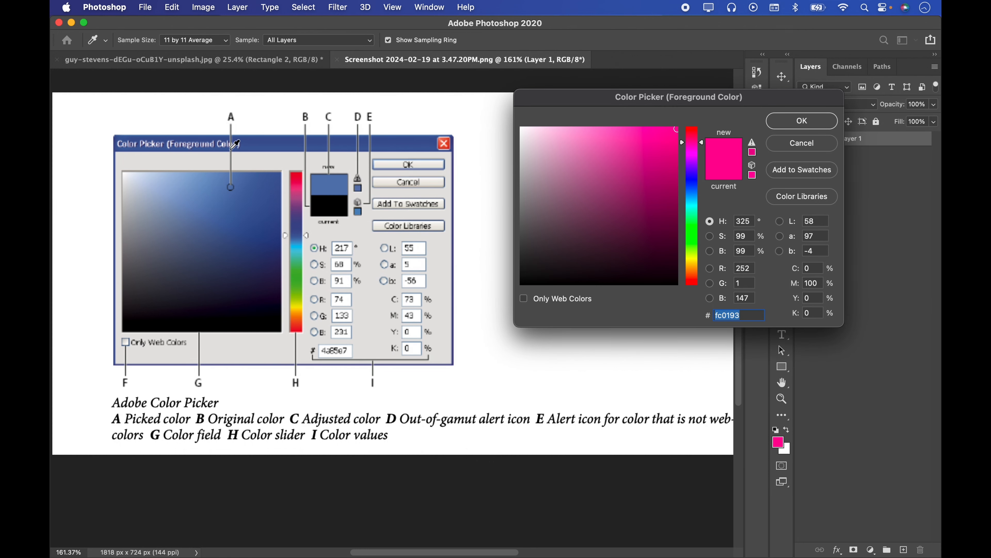
Try a darker pink and several shades of a green hue in the Color Picker's color field, then cancel the dialog
left_click(650, 207)
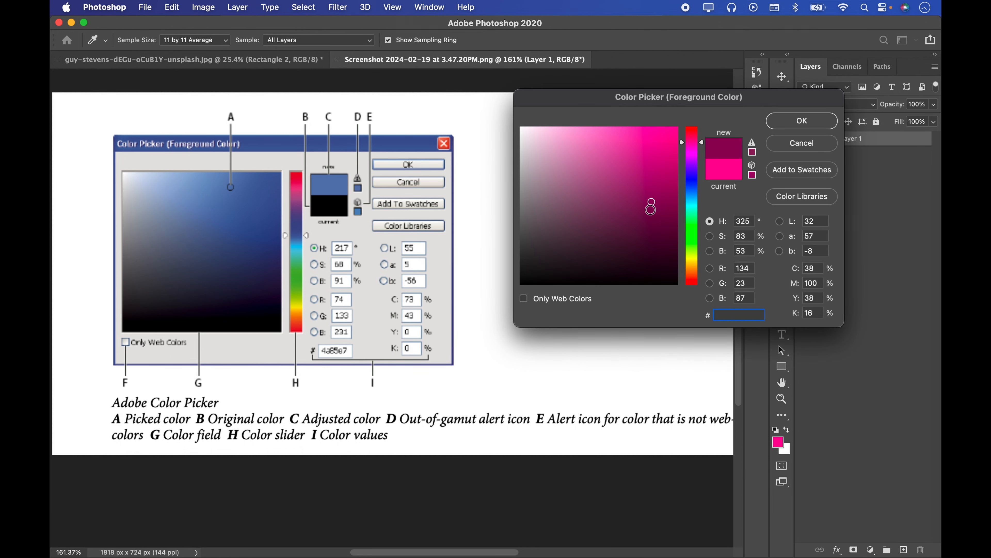
left_click(692, 216)
left_click_drag(622, 142, 611, 167)
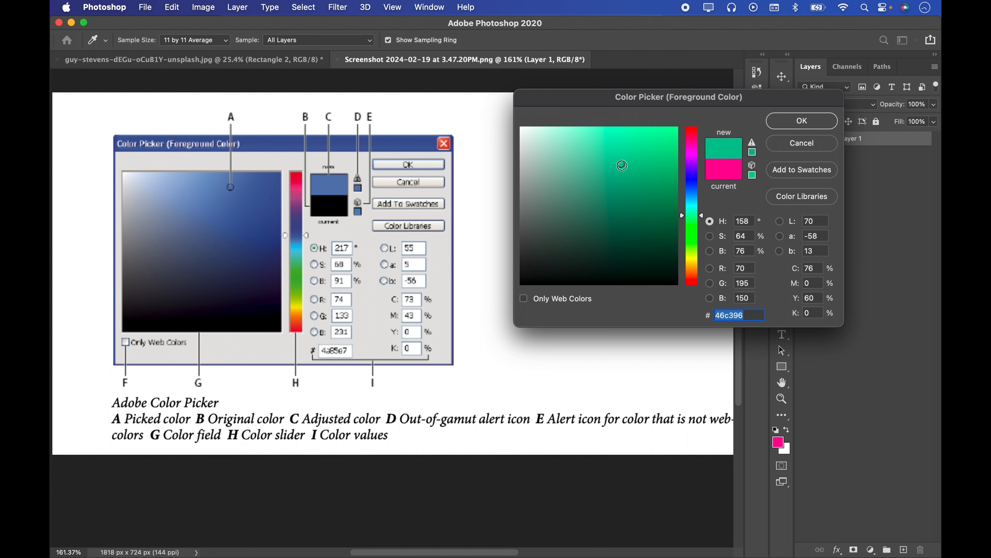
mouse_move(622, 165)
left_mouse_down()
mouse_move(639, 186)
mouse_move(669, 135)
left_mouse_up()
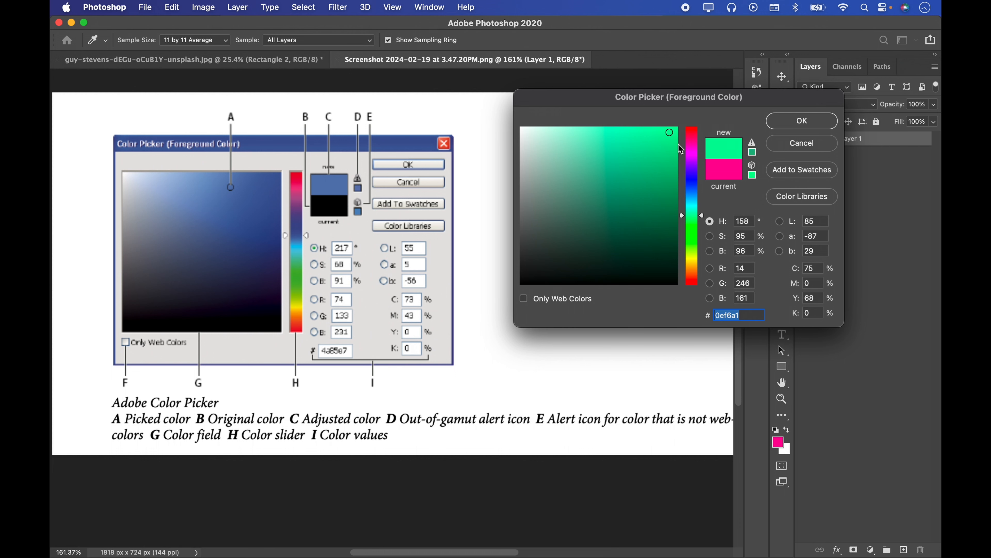
left_click_drag(716, 143, 697, 145)
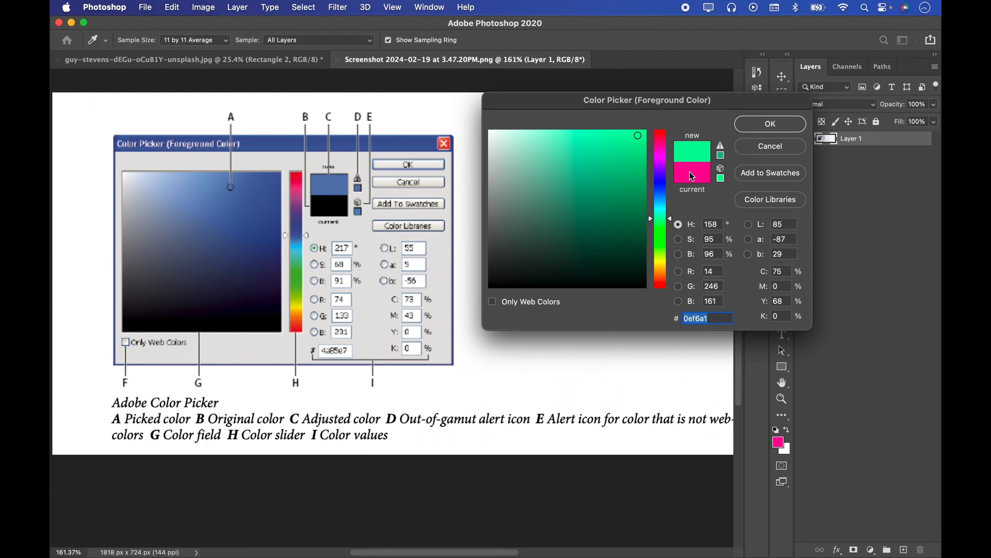
left_click(593, 192)
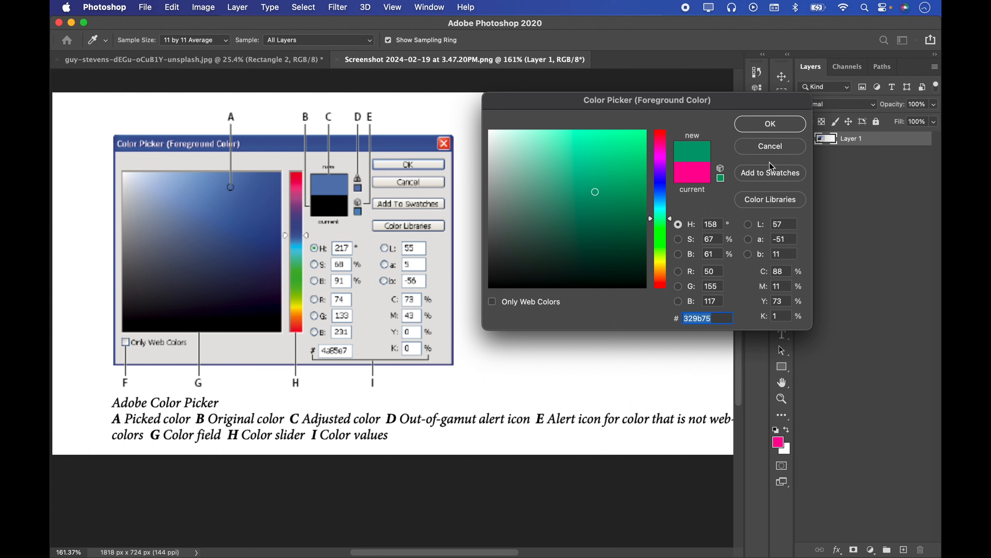
left_click(761, 147)
Set the foreground color to yellow f9fc01 by changing the hue in the Color Picker
left_click(778, 443)
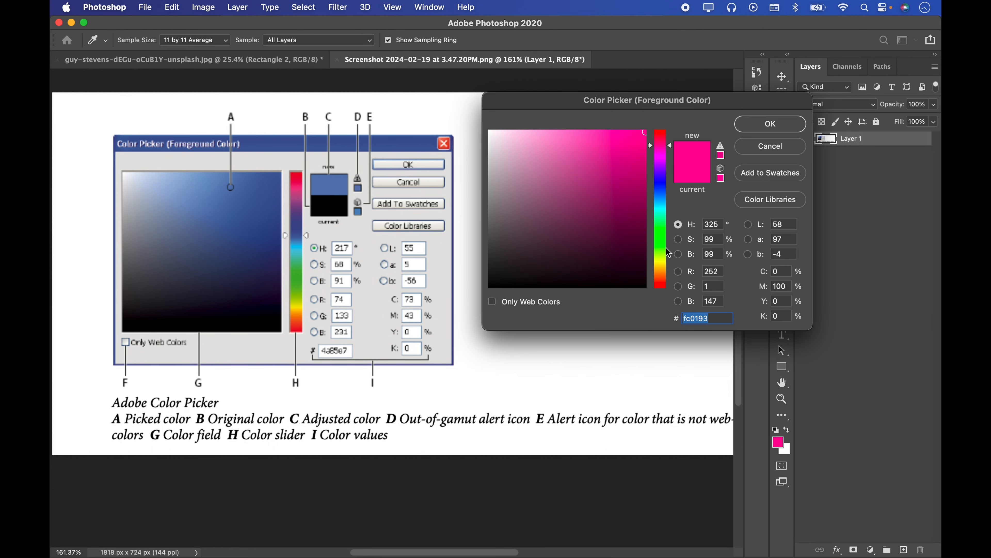
left_click(659, 260)
left_click(782, 126)
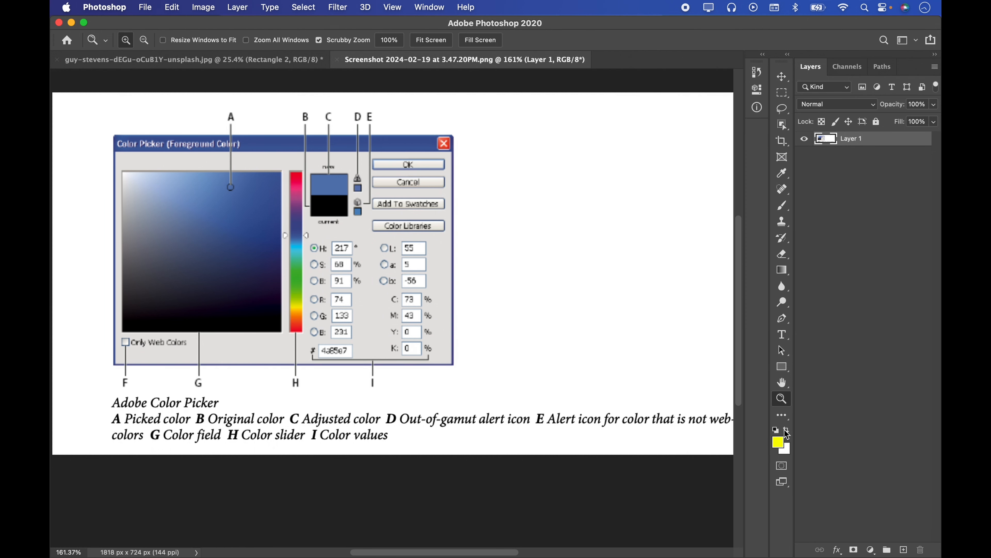
Reopen the foreground Color Picker and choose magenta cb56ca, followed by pure red ff0000, using the hue slider and color field
left_click(782, 446)
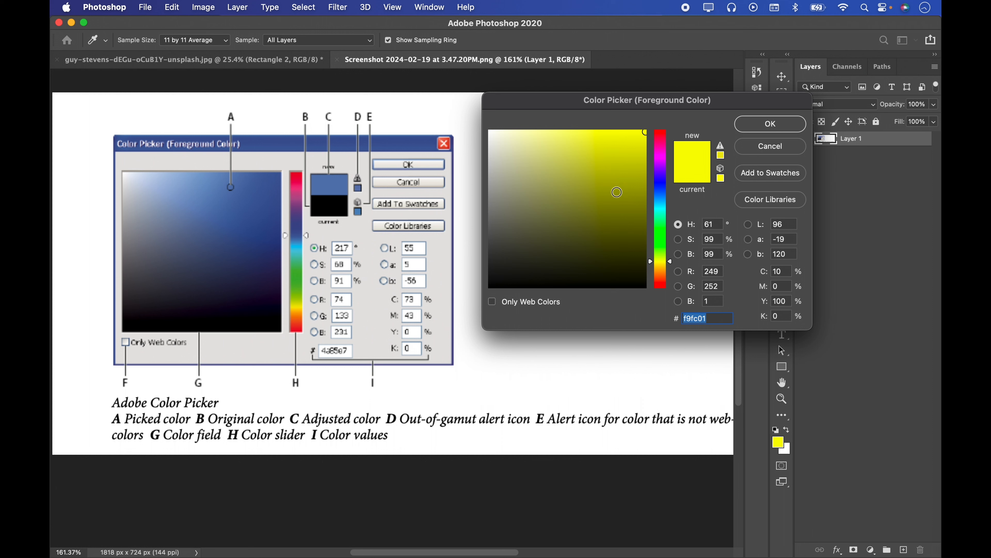
left_click_drag(666, 220, 667, 157)
left_click(580, 162)
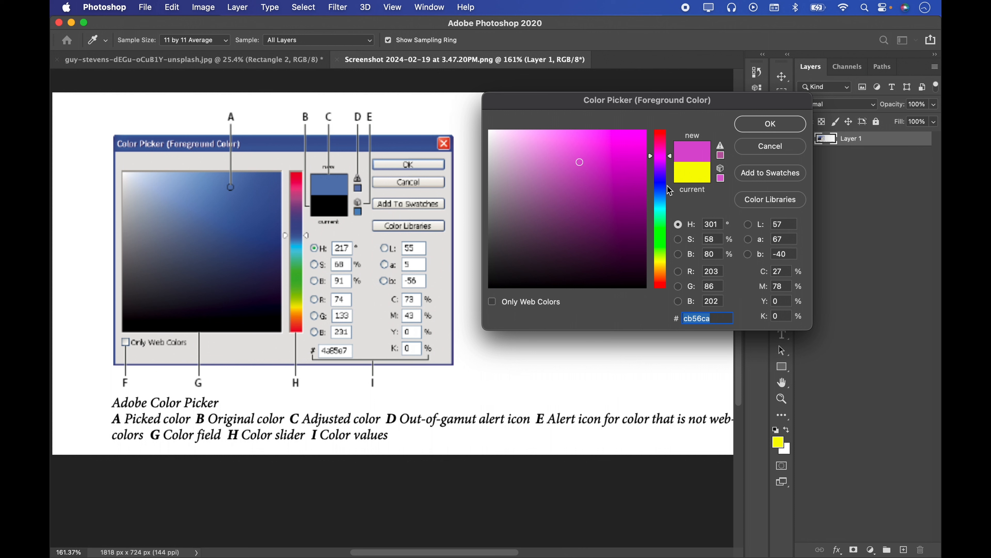
left_click_drag(660, 193, 659, 290)
left_click_drag(644, 158, 648, 129)
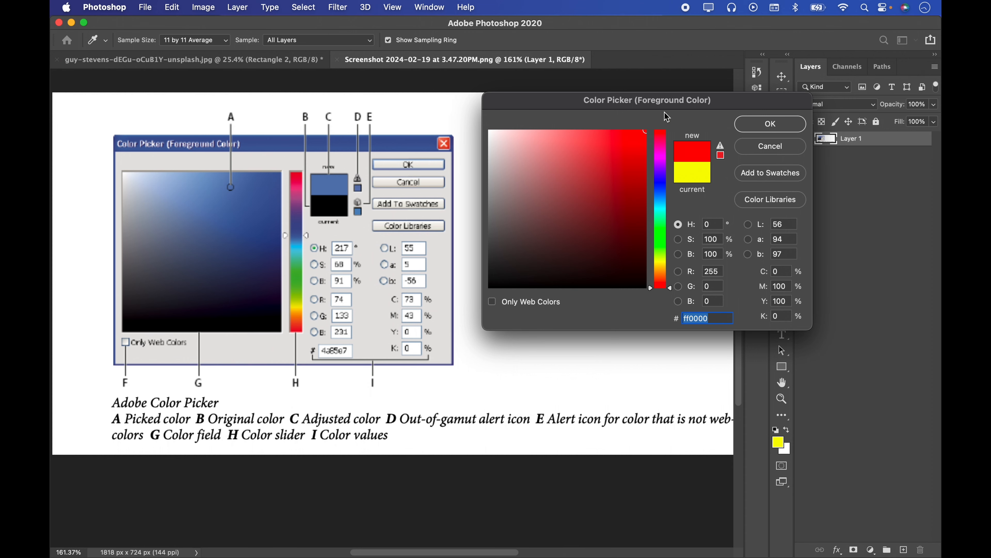
Reposition the Color Picker near the diagram and choose the red shades e74848 and 7f3434 in the color field
mouse_move(665, 100)
left_mouse_down()
mouse_move(651, 98)
mouse_move(662, 98)
left_mouse_up()
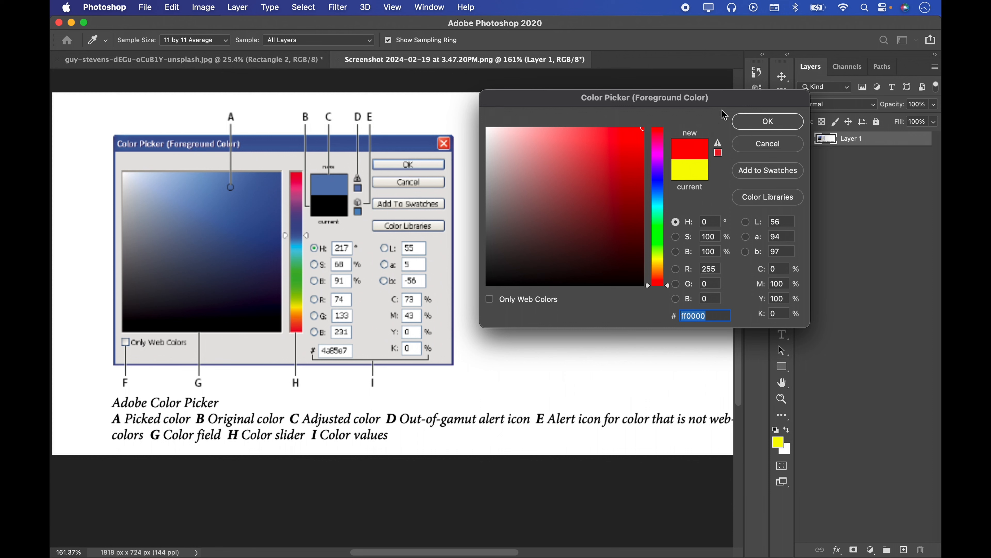
left_click(710, 110)
left_click_drag(708, 103, 678, 105)
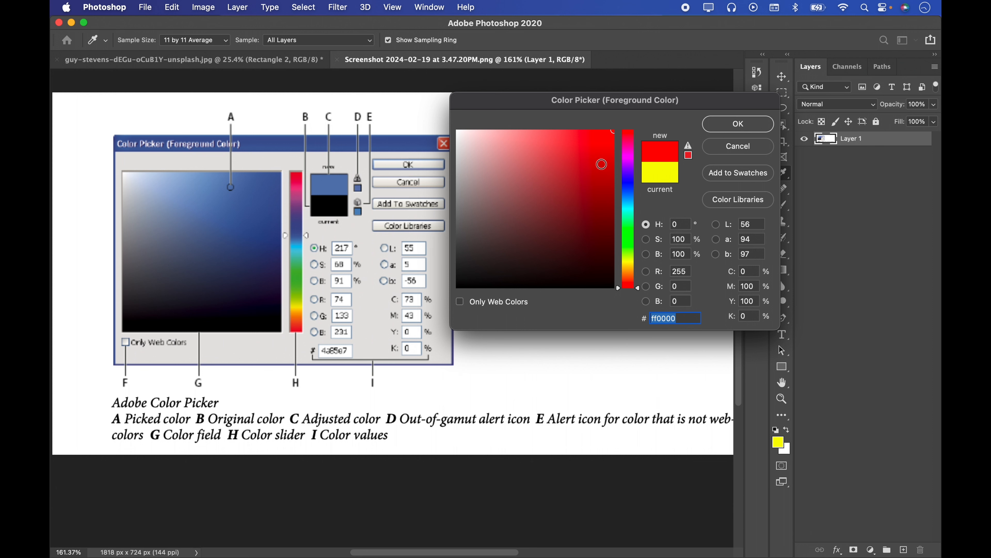
left_click_drag(600, 162, 566, 145)
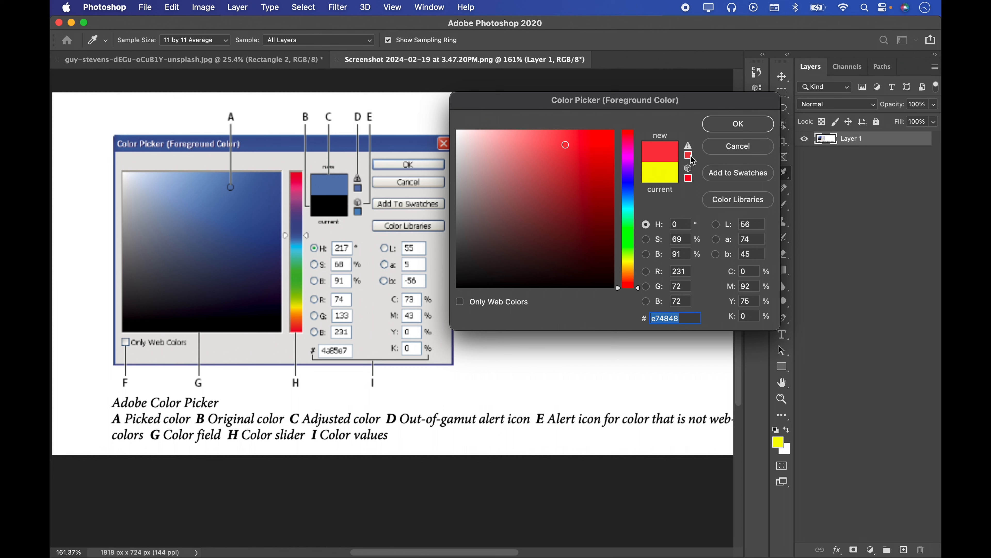
mouse_move(568, 167)
left_mouse_down()
mouse_move(632, 125)
mouse_move(580, 164)
mouse_move(593, 198)
mouse_move(550, 209)
left_mouse_up()
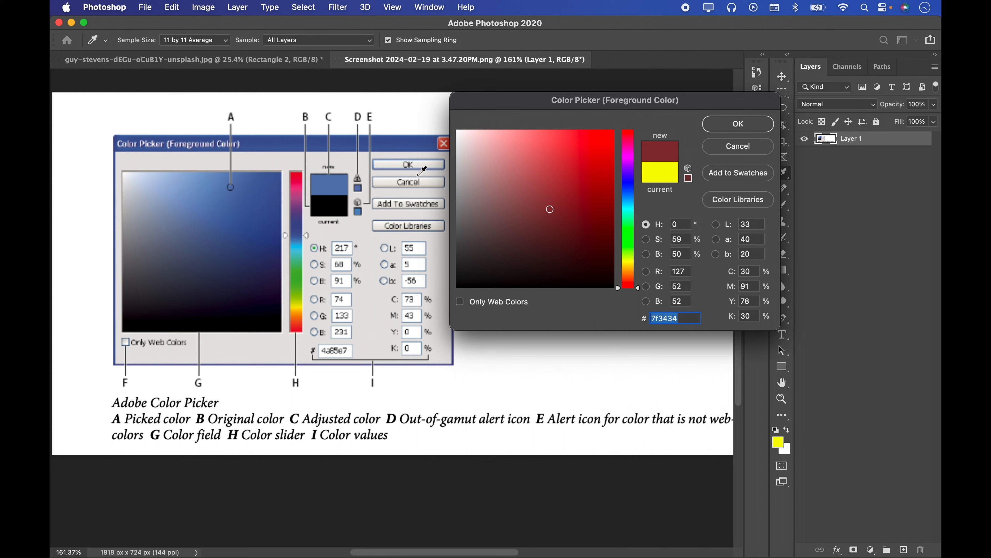
Choose red d61818 in the color field and replace it with the closest in-gamut color
left_click(533, 173)
mouse_move(550, 190)
left_mouse_down()
mouse_move(562, 168)
mouse_move(594, 154)
left_mouse_up()
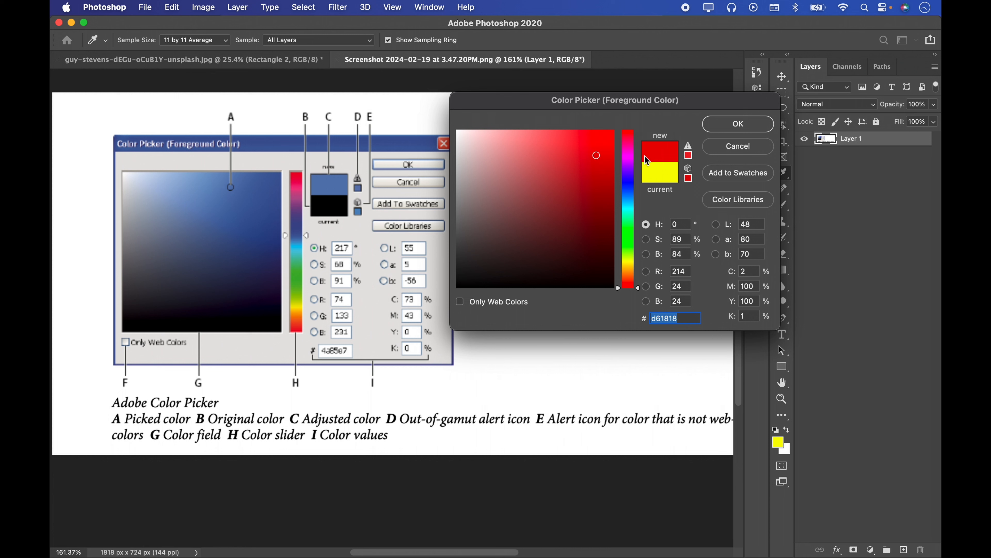
left_click(689, 155)
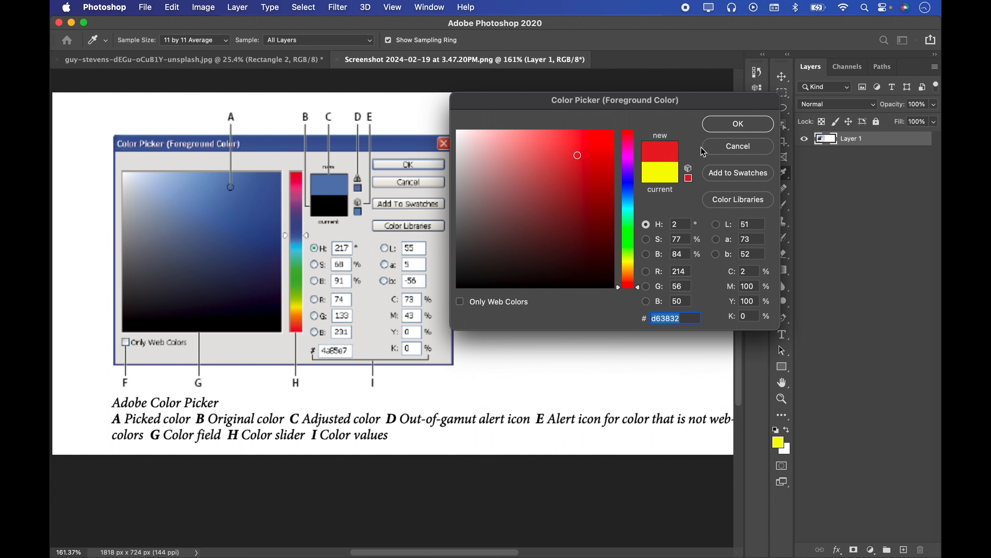
Choose the out-of-gamut reds ff3932 and ff0300 in turn, replacing each with its closest printable color
left_click(583, 131)
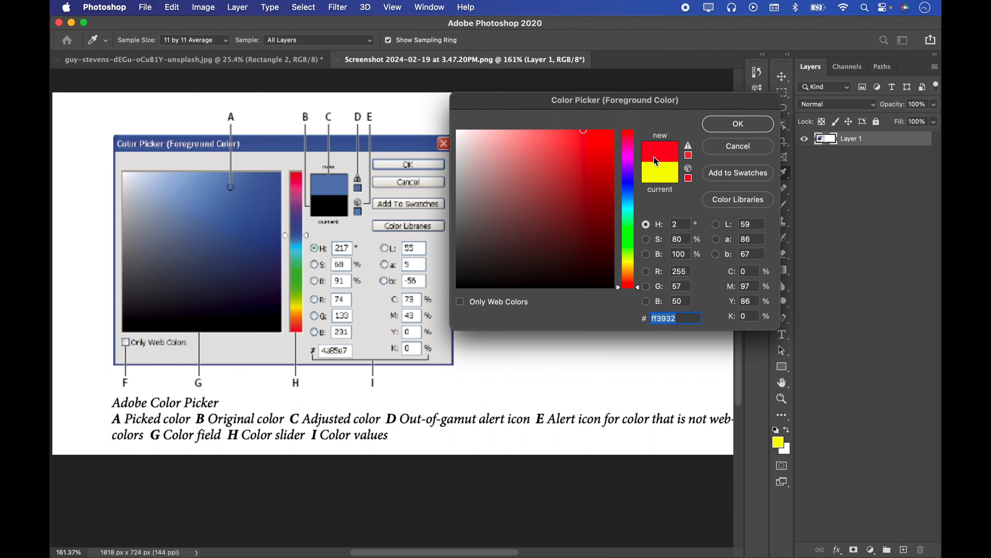
left_click(689, 156)
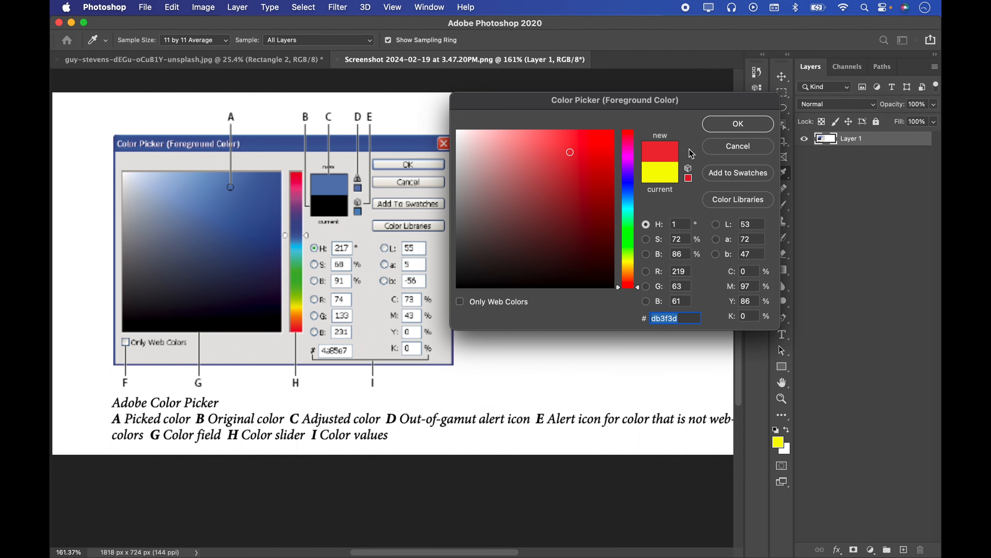
left_click(614, 131)
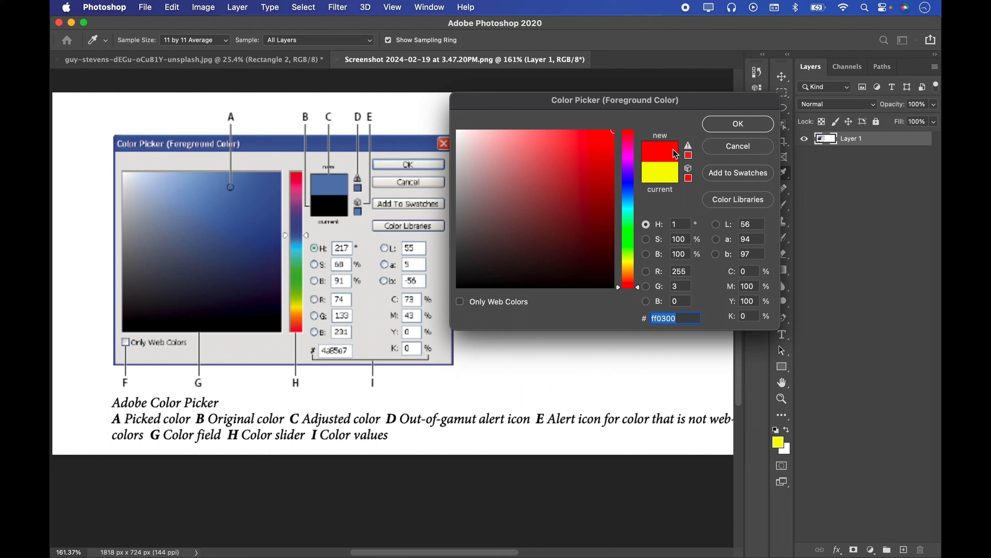
left_click(689, 156)
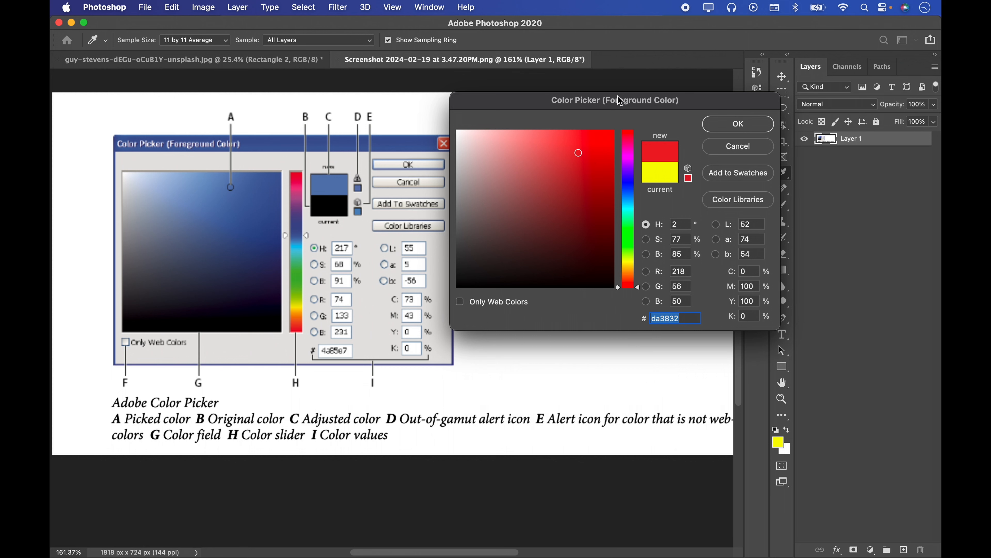
Choose red ff0a00, swap it for its in-gamut equivalent, and cancel the Color Picker
left_click_drag(620, 101, 601, 98)
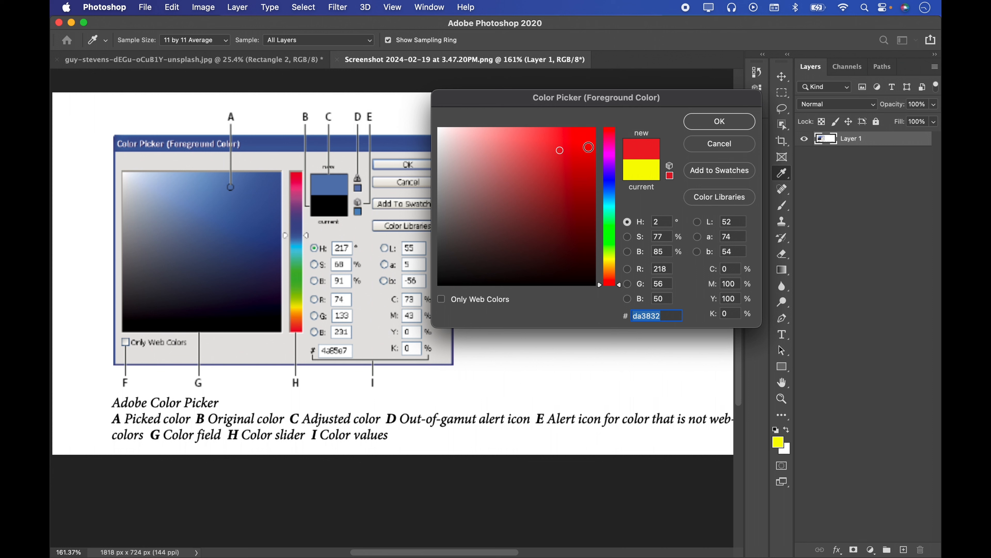
left_click_drag(589, 146, 596, 128)
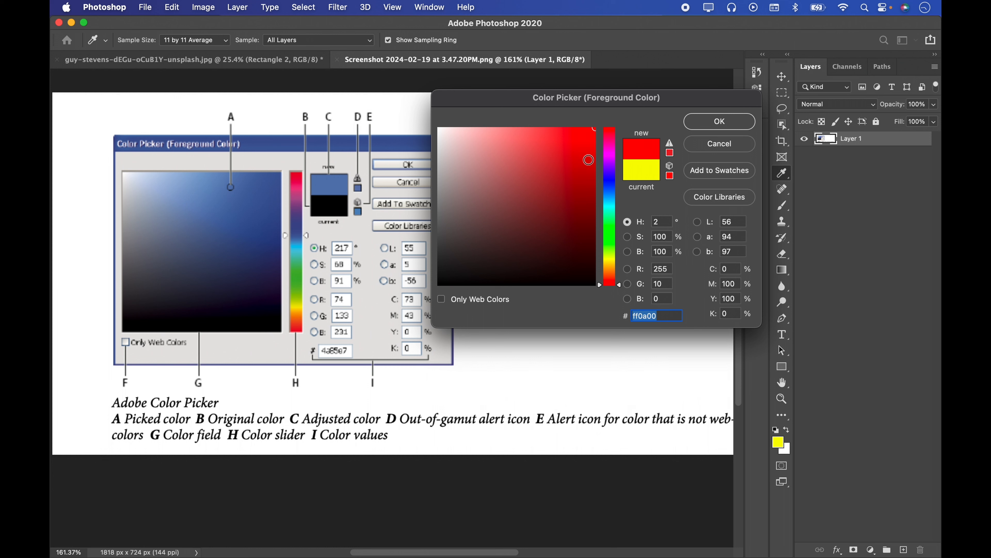
left_click(670, 152)
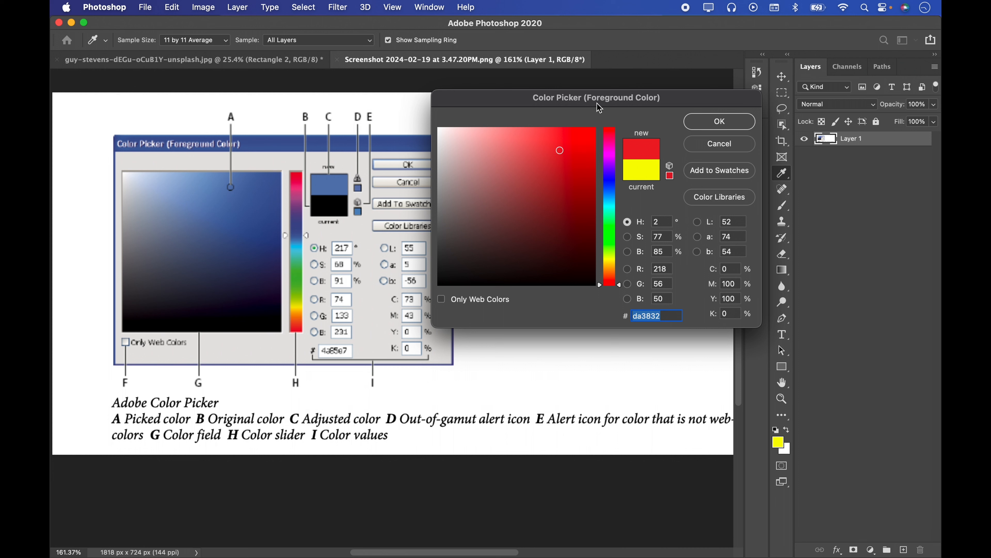
left_click_drag(596, 104, 599, 102)
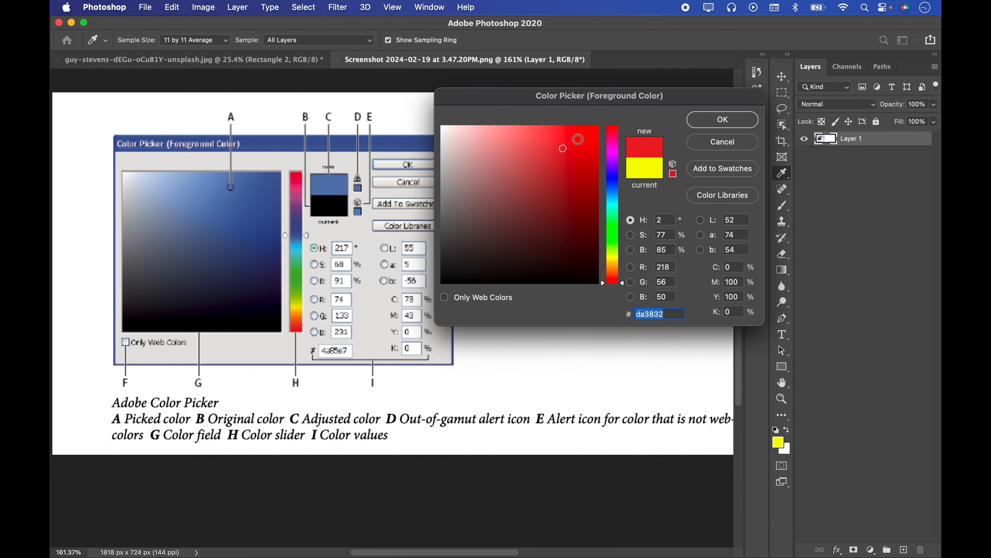
left_click(688, 145)
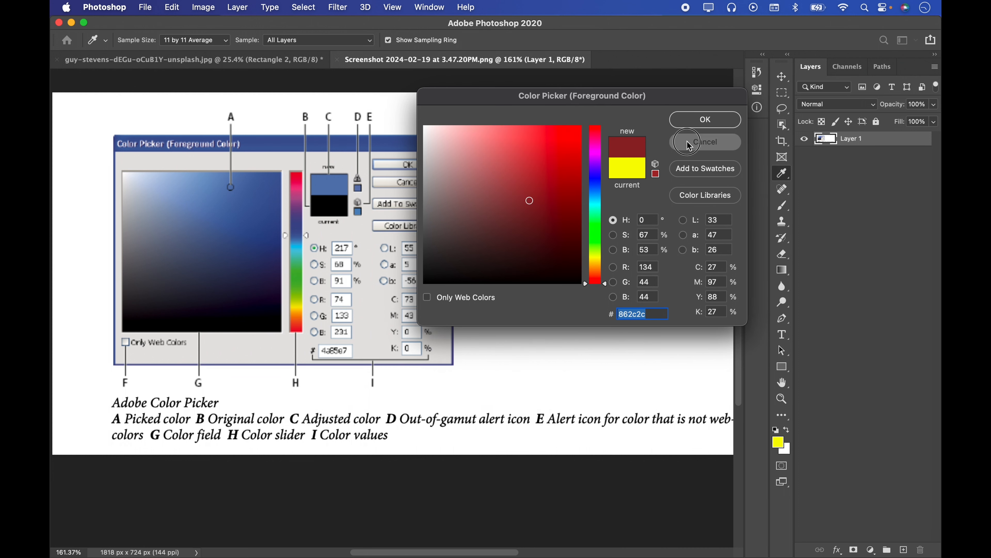
Open the foreground Color Picker beside the diagram, choose dark yellow b5b71d in the color field, and sample white ffffff from the document
left_click(778, 441)
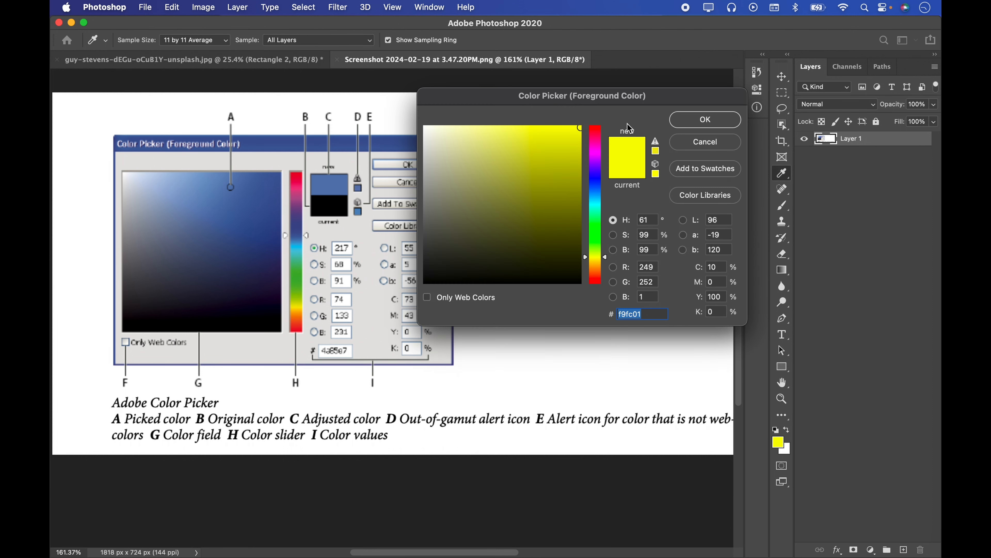
left_click_drag(613, 103, 652, 92)
left_click(594, 162)
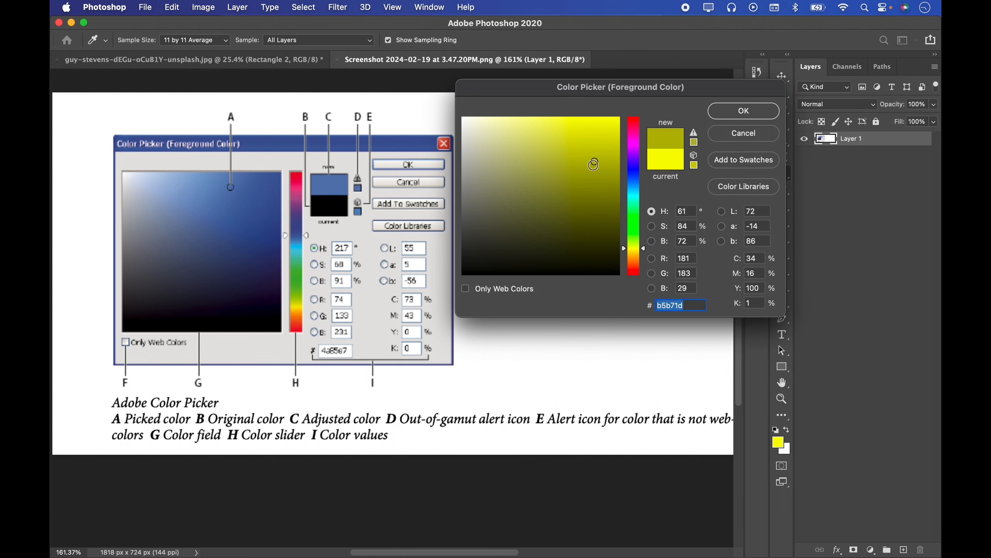
left_click_drag(593, 367, 464, 361)
left_click(558, 375)
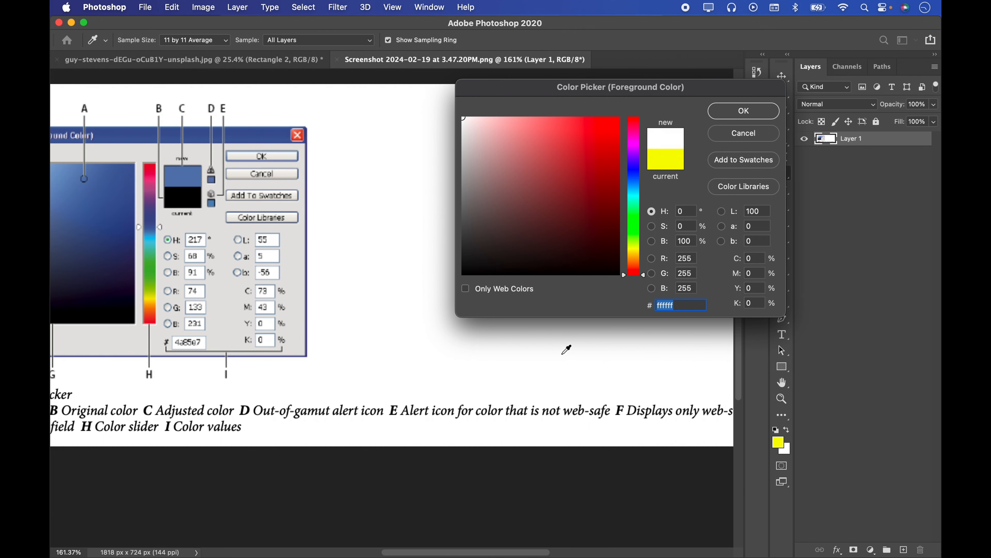
scroll(567, 349, "left", 3)
Choose the reds 911414, c93232 and db0808 in turn in the color field
left_click(597, 184)
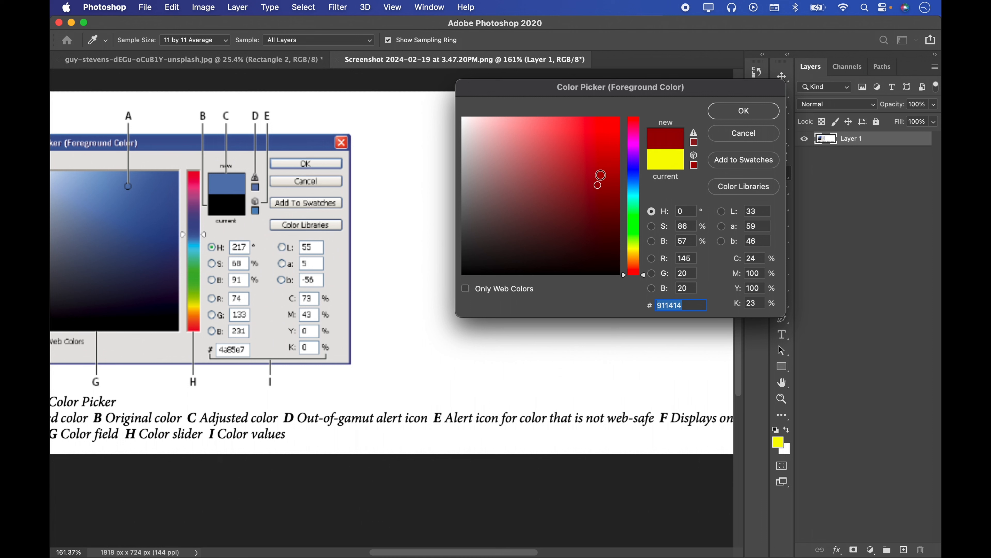
left_click(580, 150)
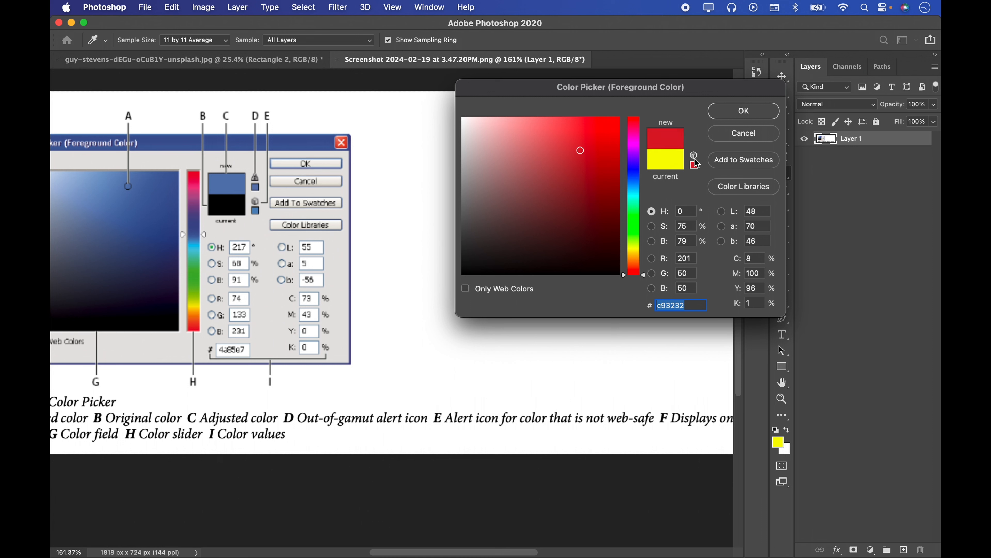
left_click(614, 139)
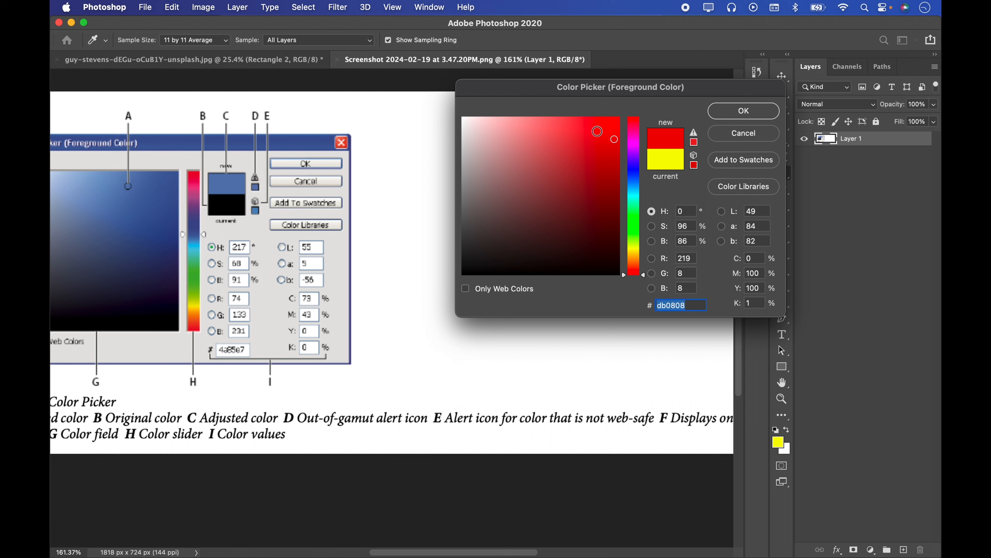
Reposition the Color Picker, choose red c82222, and replace it with the closest web-safe color
left_click_drag(611, 91, 566, 91)
left_click(551, 153)
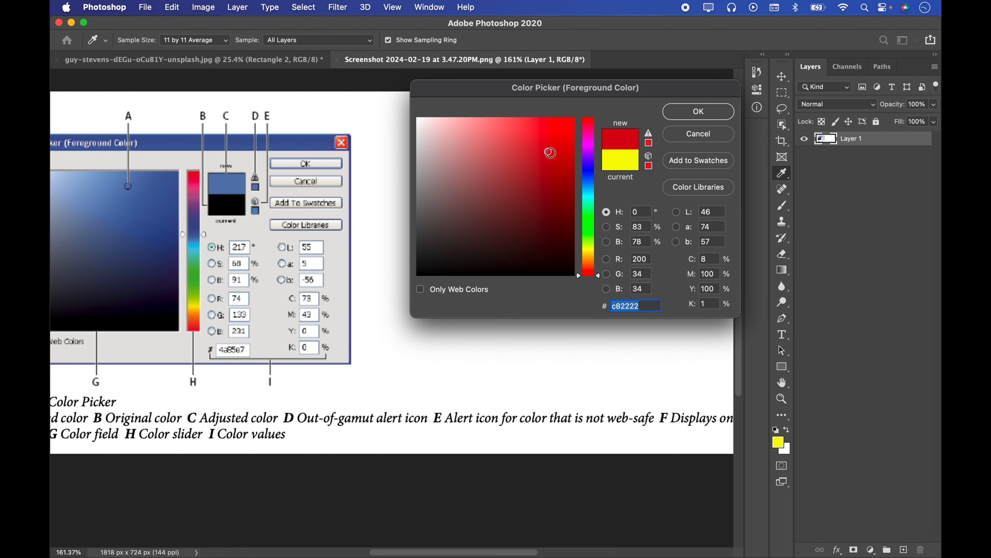
left_click(649, 166)
Choose bright red f40000, lighter red d44c4c and darker red a42c2c in turn in the color field
left_click_drag(556, 147, 577, 127)
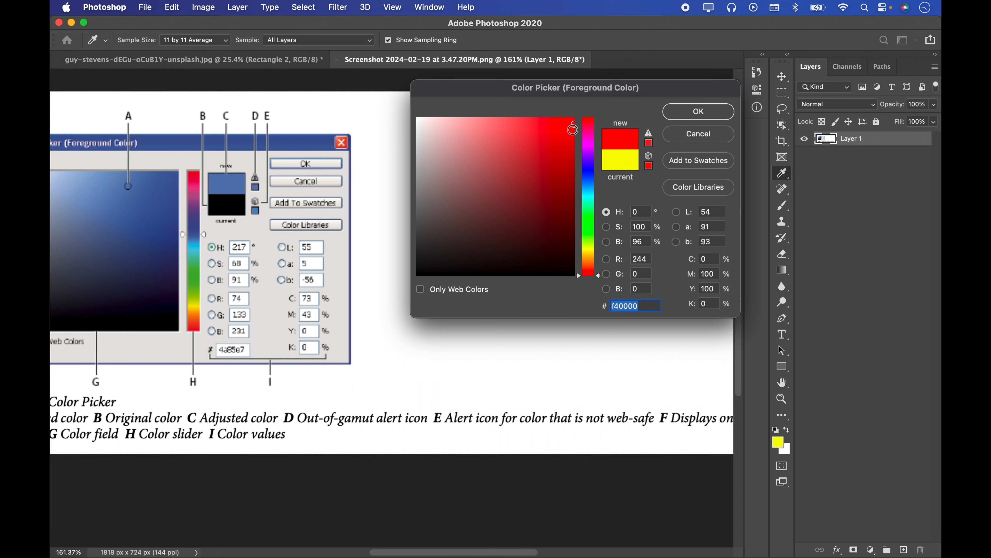
left_click_drag(573, 125, 518, 144)
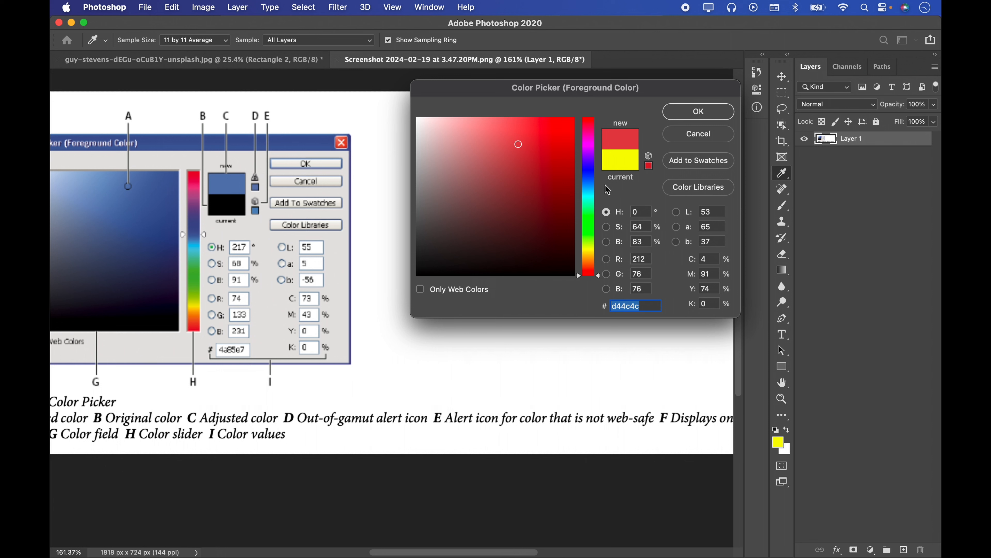
left_click(533, 173)
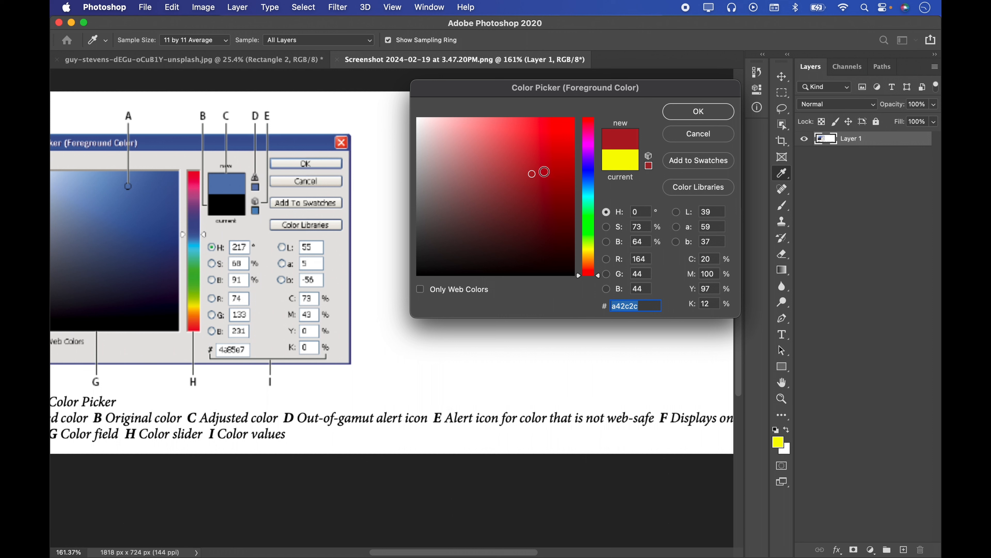
Limit the color field to web-safe colors, try several red shades in it, and turn the limit off
left_click(420, 289)
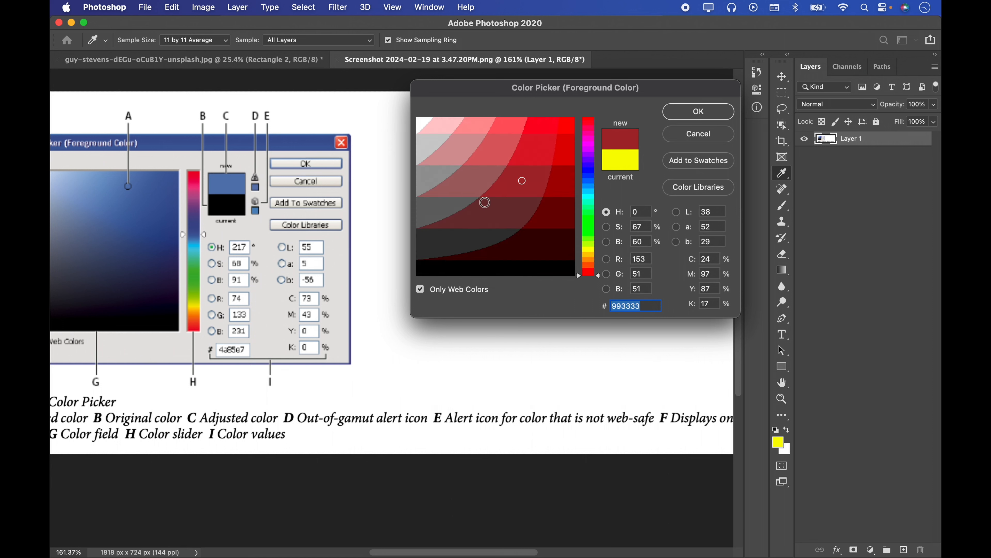
left_click(528, 173)
mouse_move(528, 173)
left_mouse_down()
mouse_move(545, 150)
mouse_move(558, 152)
mouse_move(565, 129)
mouse_move(543, 135)
left_mouse_up()
mouse_move(528, 232)
left_mouse_down()
mouse_move(540, 167)
mouse_move(555, 149)
left_mouse_up()
left_click(421, 289)
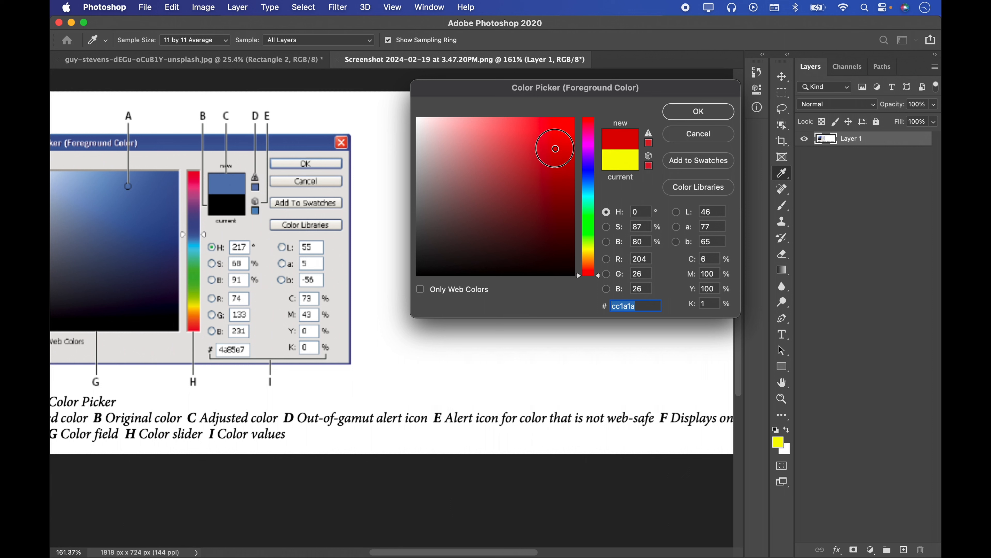
Replace red cc1a1a with its closest web-safe color, and do the same for the newly chosen red cb0000
left_click(650, 166)
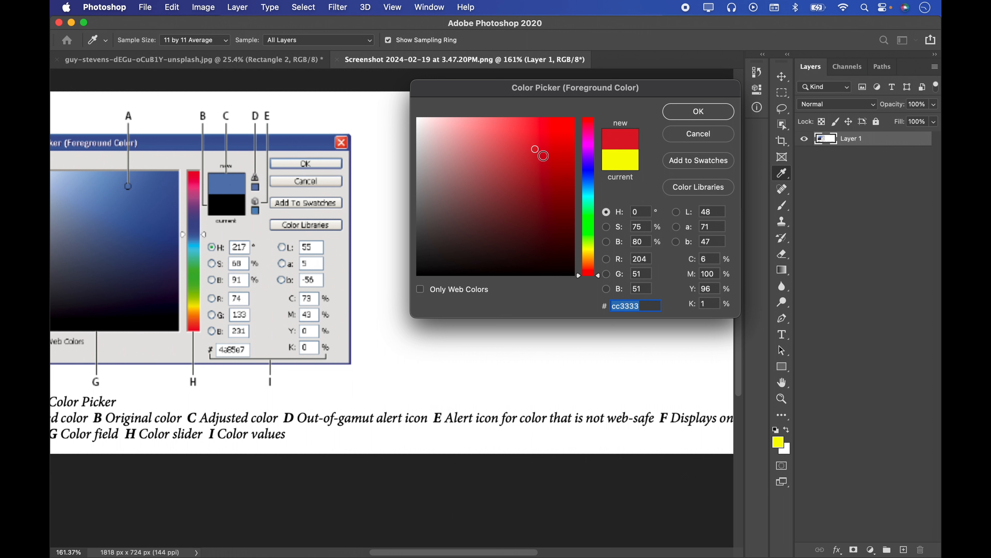
left_click_drag(556, 155, 580, 152)
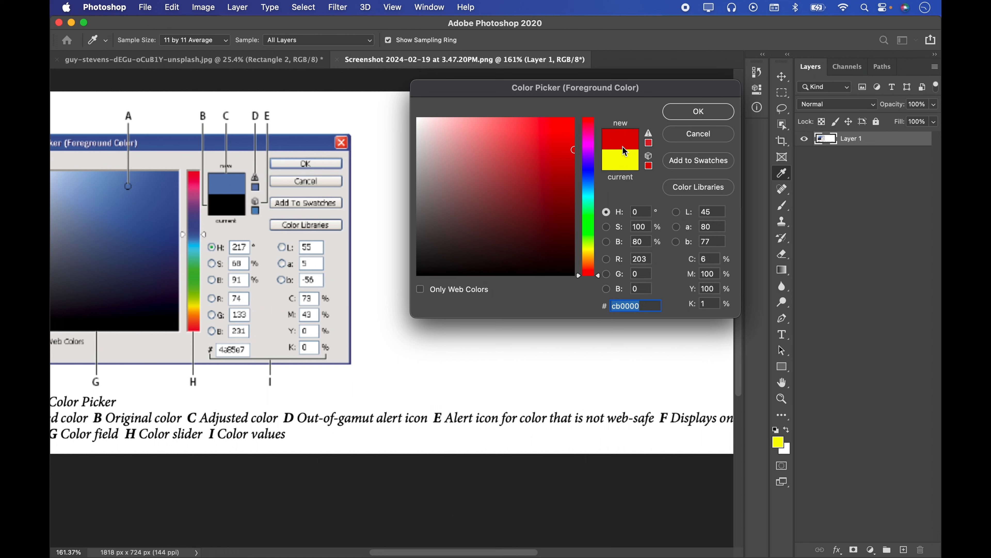
left_click(649, 166)
left_click_drag(566, 86, 573, 84)
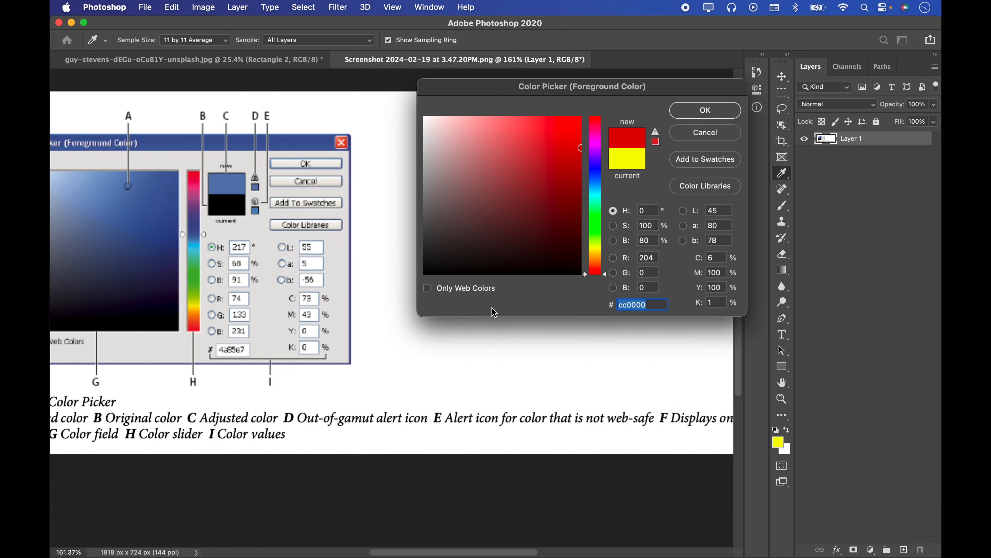
Shift the hue to blue, choose 001eff and 576bff in turn, and replace the second with its closest web-safe color
left_click_drag(544, 350, 606, 380)
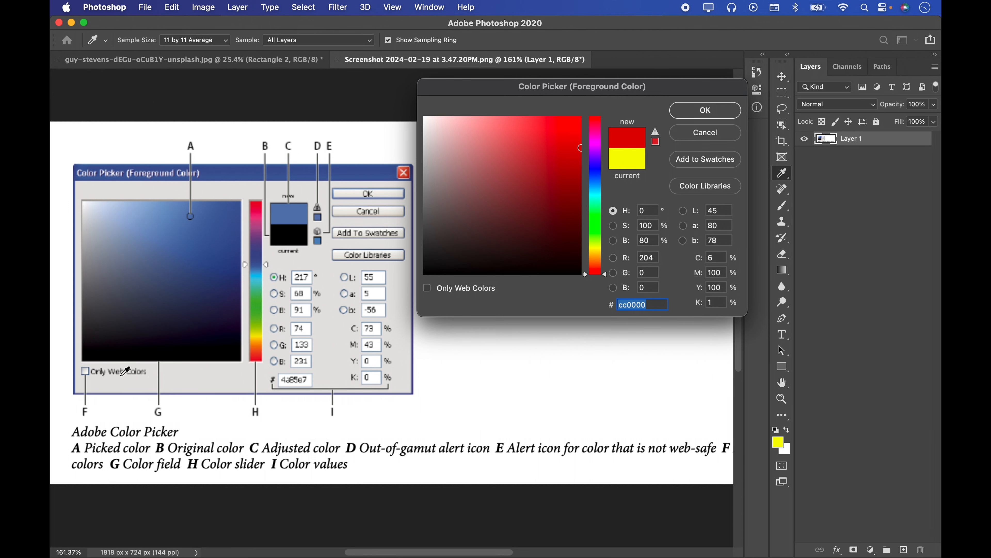
left_click_drag(466, 381, 436, 359)
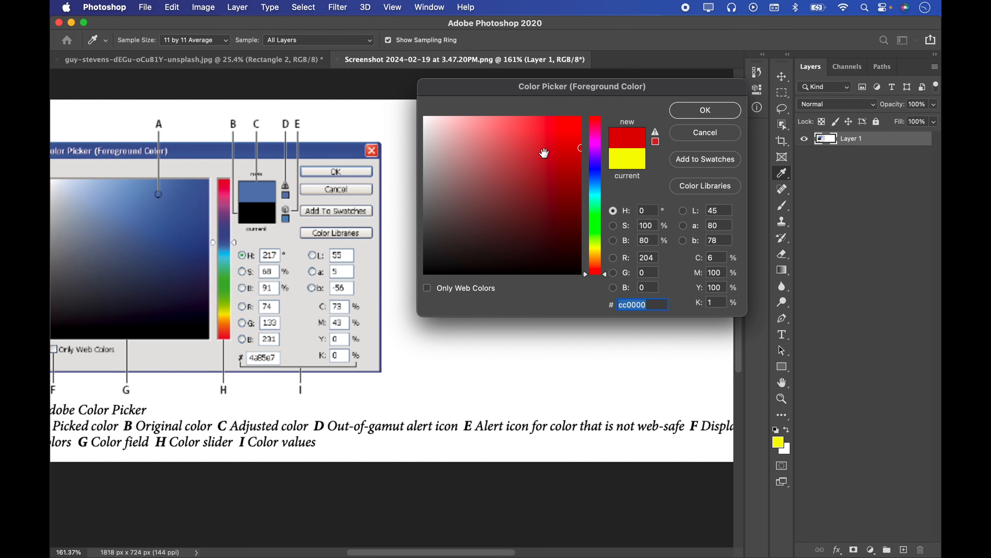
left_click(599, 173)
left_click_drag(536, 151, 606, 101)
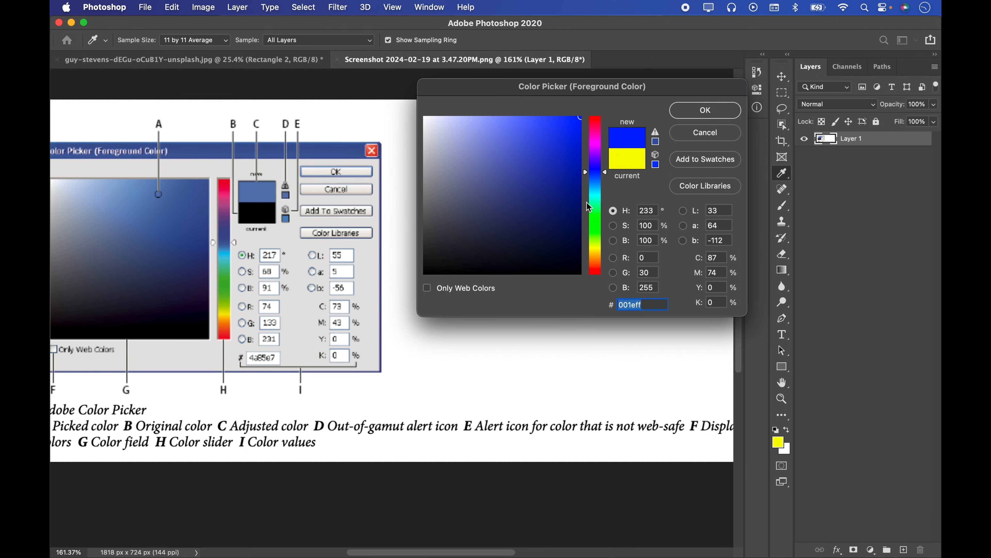
left_click_drag(560, 148, 527, 82)
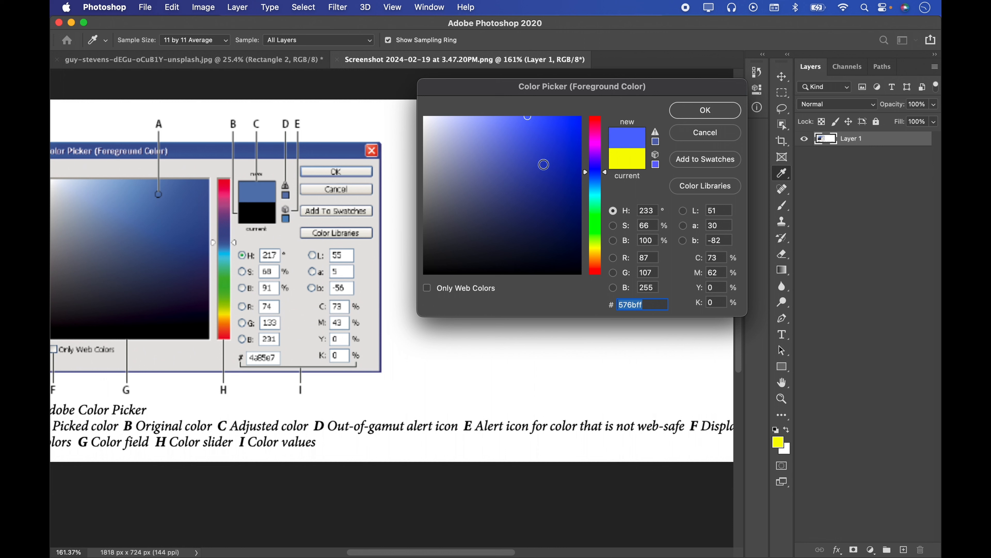
left_click(656, 165)
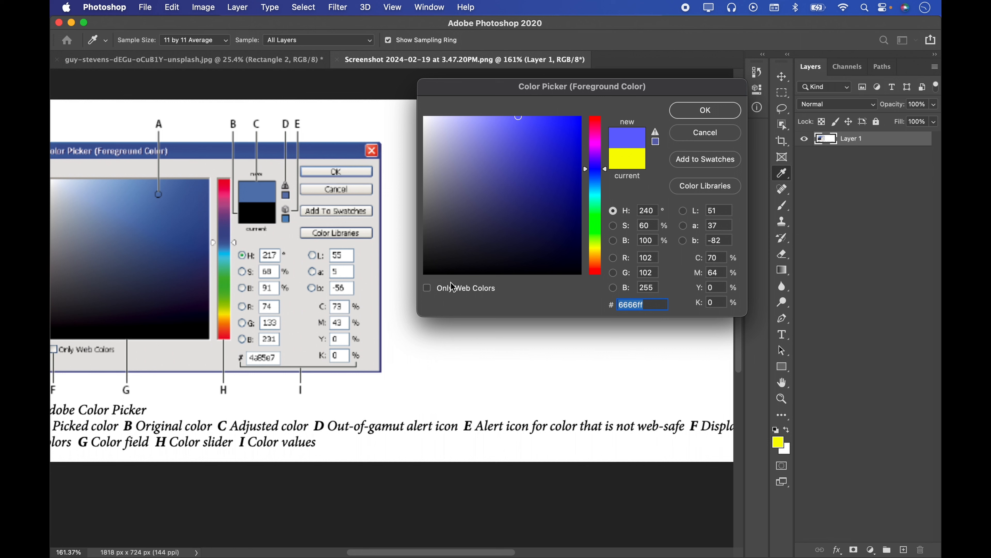
Enable Only Web Colors and choose the web-safe shades 333366, cc66cc and 663366, shifting the hue from blue to magenta
left_click(428, 289)
mouse_move(525, 133)
left_mouse_down()
mouse_move(568, 134)
mouse_move(524, 170)
mouse_move(513, 207)
left_mouse_up()
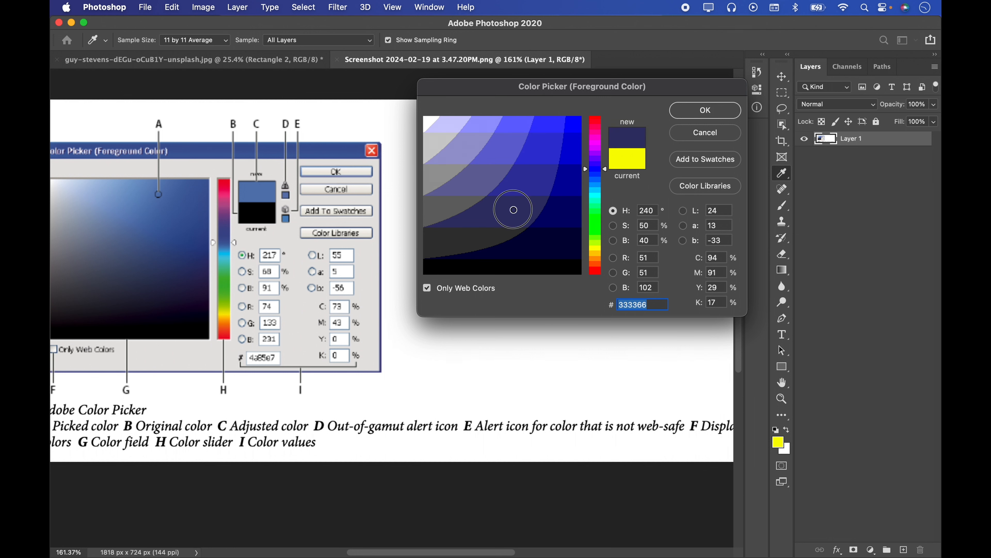
mouse_move(596, 164)
left_mouse_down()
mouse_move(597, 134)
mouse_move(601, 258)
mouse_move(609, 124)
mouse_move(601, 254)
mouse_move(601, 149)
mouse_move(574, 129)
mouse_move(521, 123)
mouse_move(461, 193)
mouse_move(554, 215)
mouse_move(550, 252)
mouse_move(494, 237)
left_mouse_up()
left_click(561, 150)
mouse_move(543, 206)
left_mouse_down()
mouse_move(564, 206)
mouse_move(558, 152)
mouse_move(568, 141)
mouse_move(542, 133)
mouse_move(478, 144)
mouse_move(514, 219)
mouse_move(565, 201)
mouse_move(572, 148)
mouse_move(498, 144)
mouse_move(501, 134)
left_mouse_up()
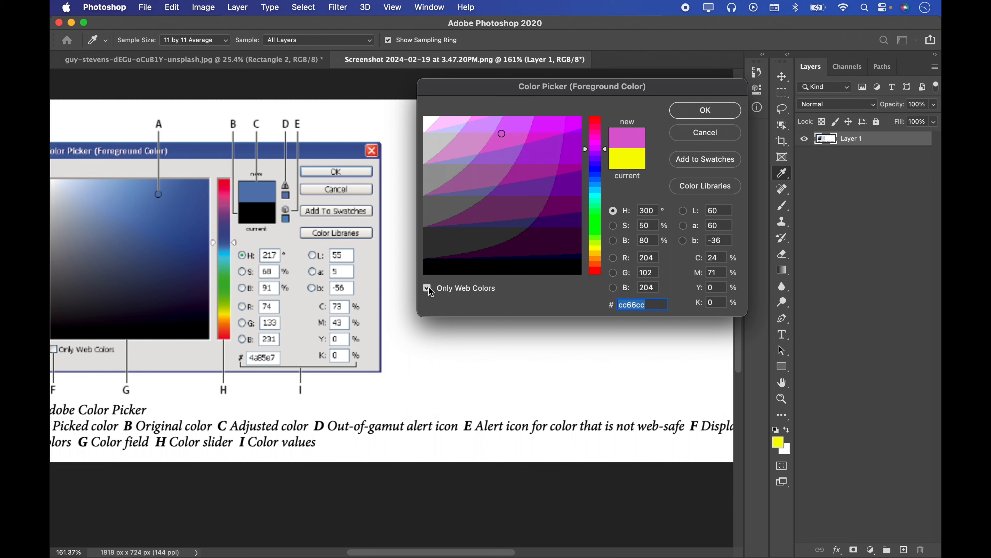
mouse_move(539, 139)
left_mouse_down()
mouse_move(576, 157)
mouse_move(557, 241)
mouse_move(521, 232)
mouse_move(510, 143)
mouse_move(476, 214)
left_mouse_up()
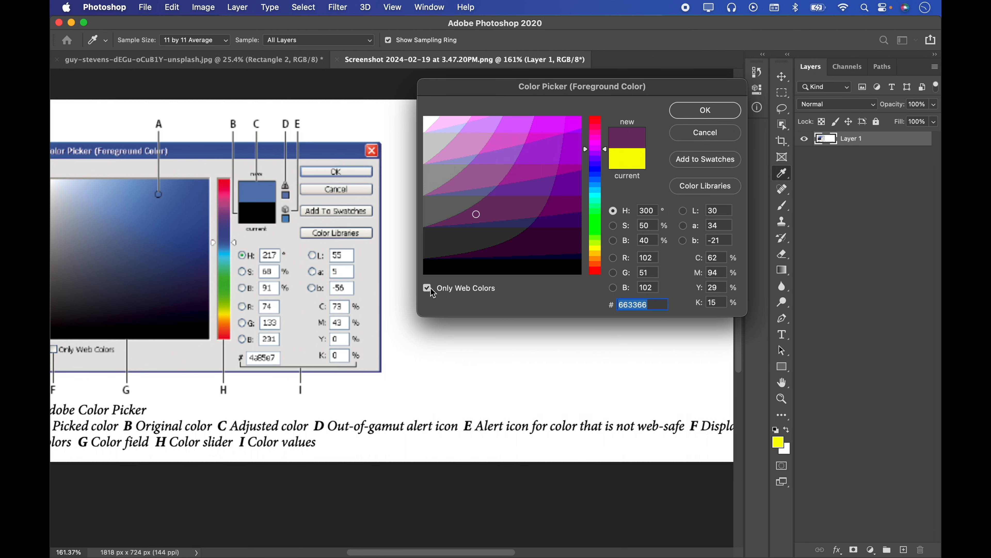
Disable Only Web Colors, choose purple a41fd0, shift the hue to get green 1fd034, and cancel the Color Picker
left_click_drag(543, 90, 574, 95)
left_click_drag(280, 268, 396, 259)
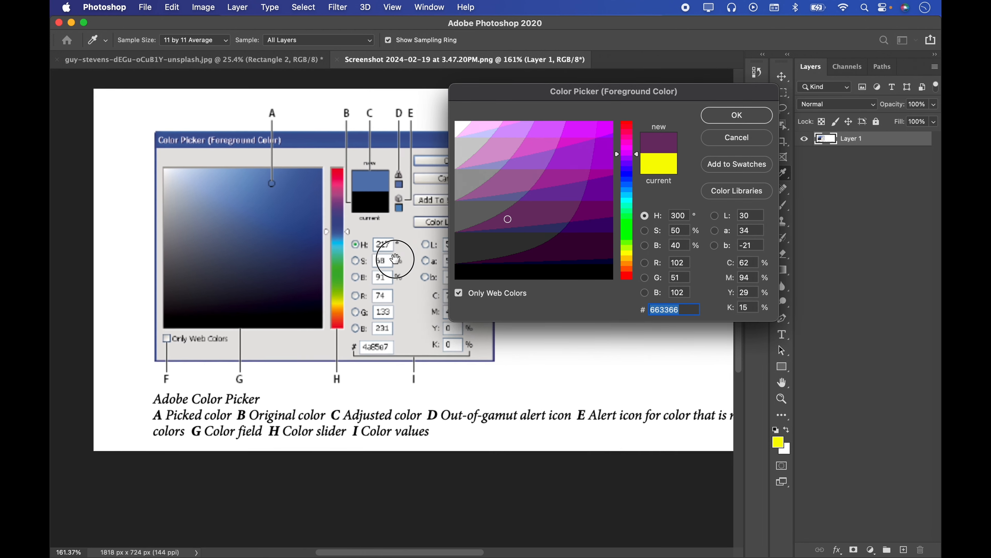
scroll(395, 259, "right", 5)
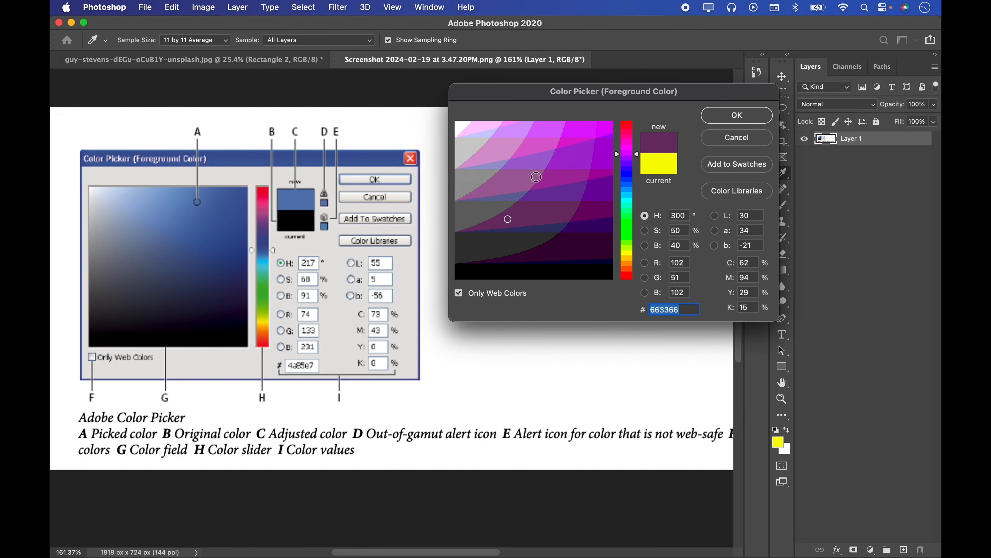
left_click(468, 296)
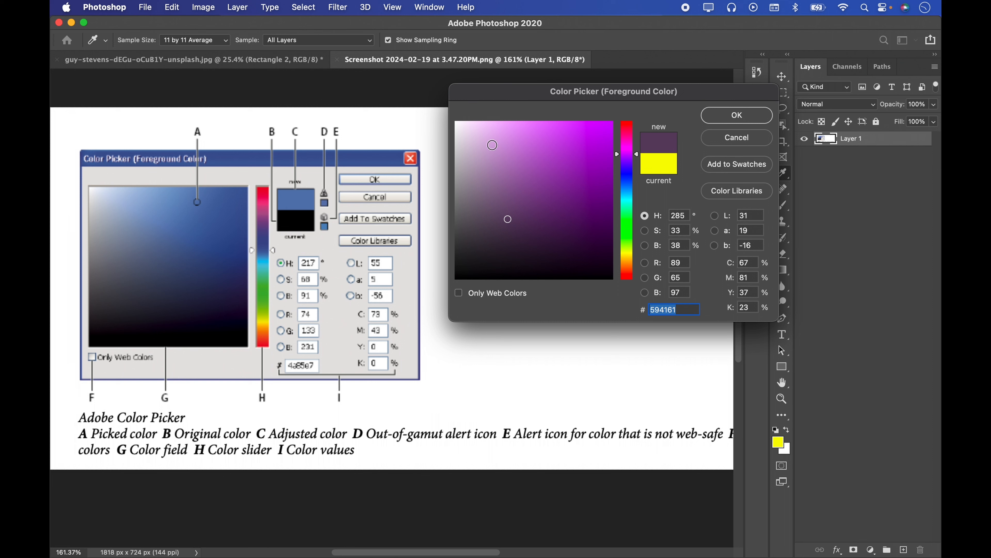
left_click_drag(492, 145, 589, 150)
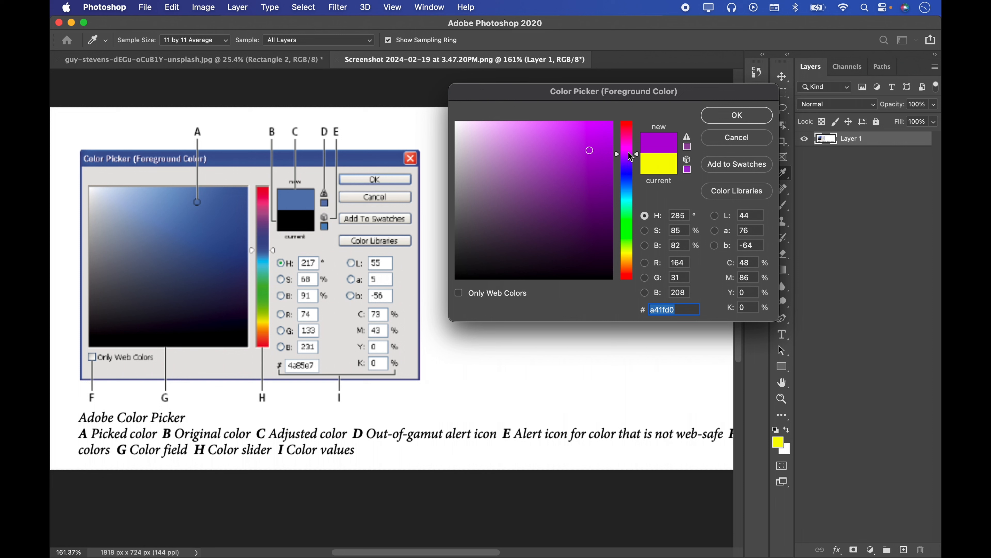
left_click_drag(631, 156, 627, 223)
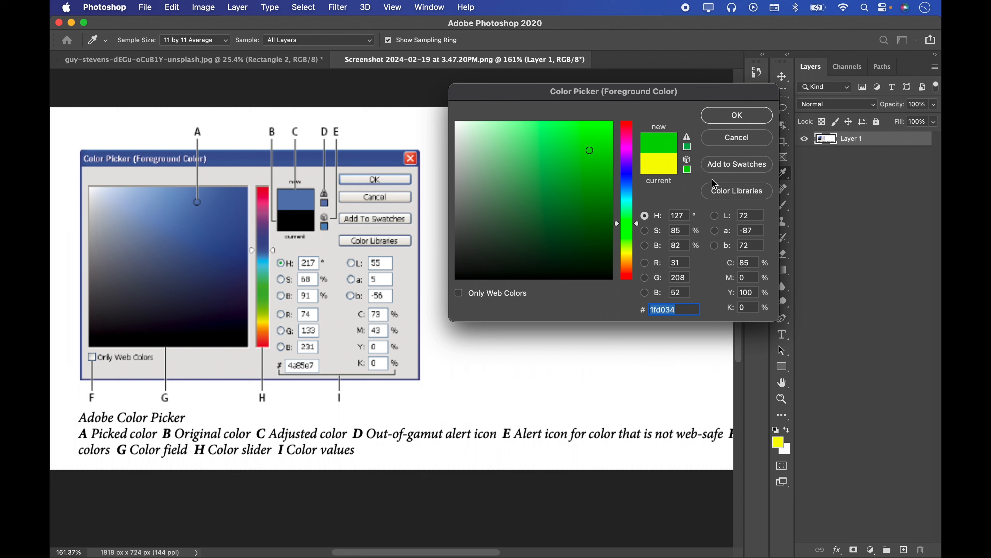
left_click(737, 138)
Activate the Hand tool, bring the whole Color Picker diagram into view, and switch to the umbrella photo document
key("h")
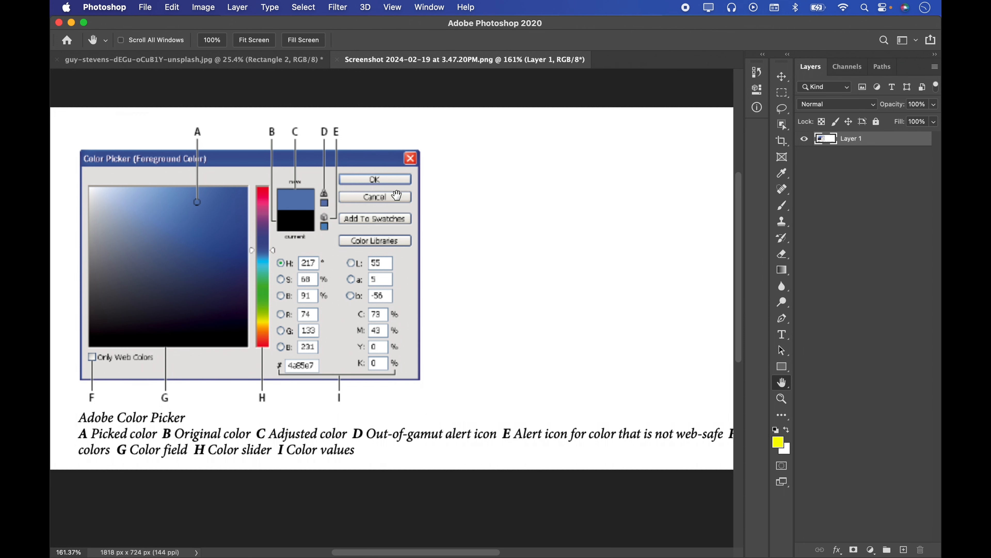
scroll(292, 215, "down", 3)
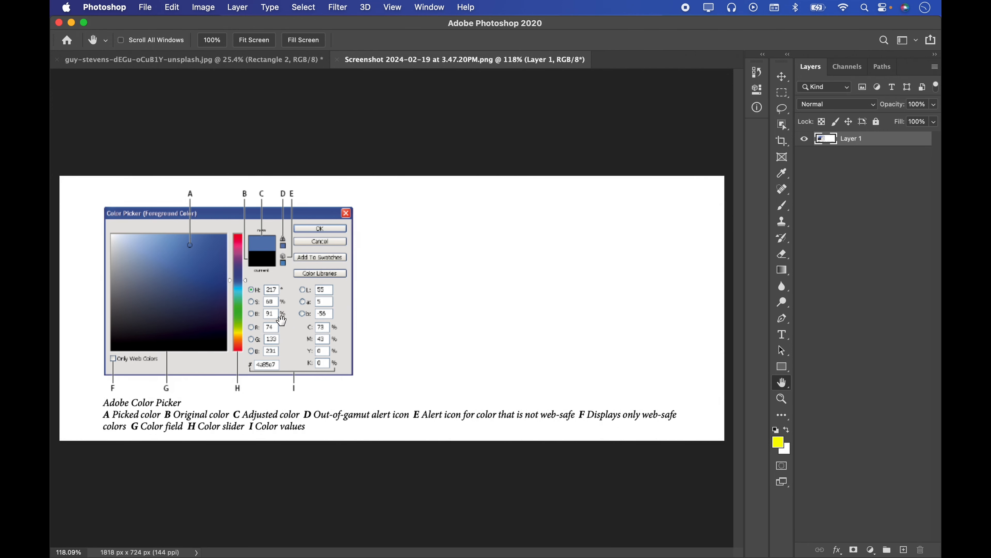
left_click(295, 60)
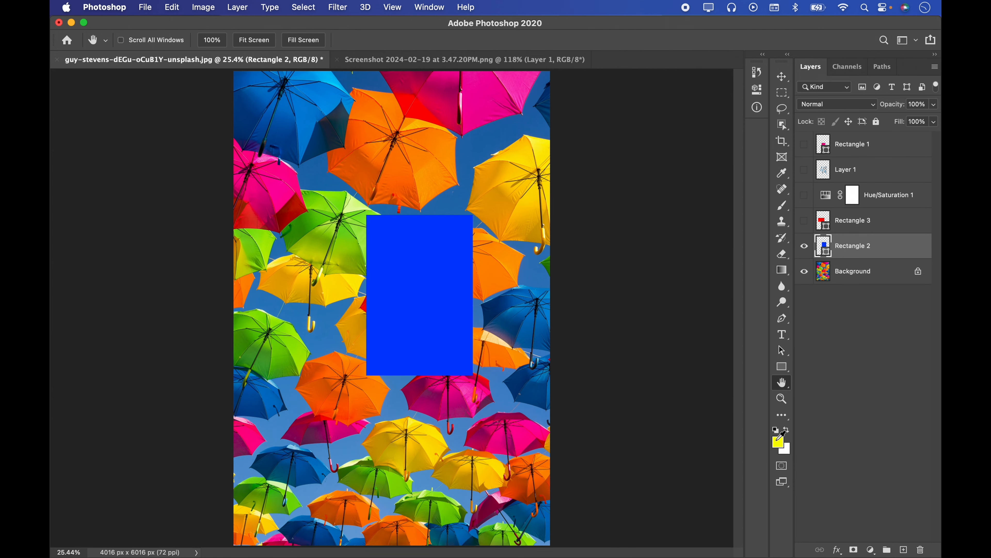
Open the foreground Color Picker over the umbrella photo, reposition it, and sample green 7db402 from a green umbrella
left_click(778, 441)
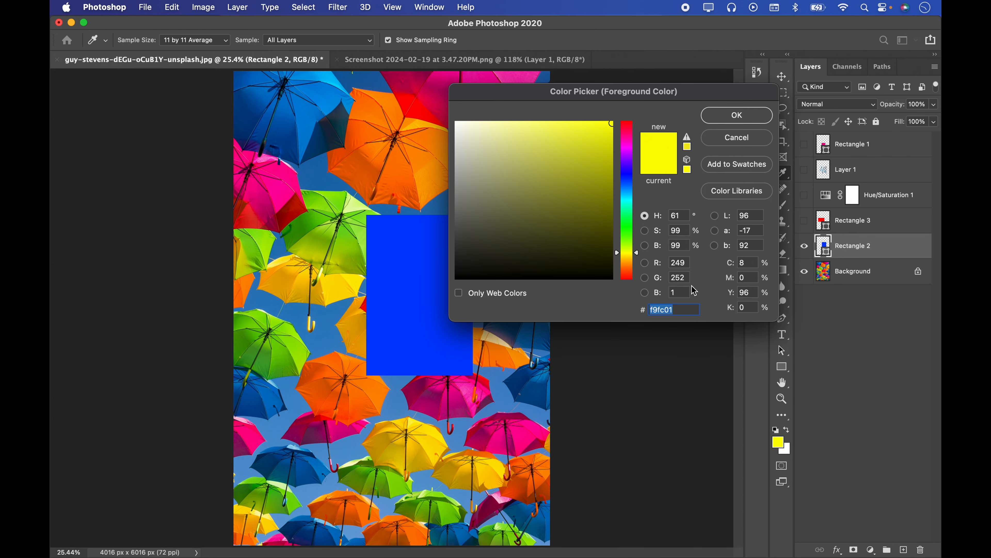
left_click_drag(675, 91, 530, 97)
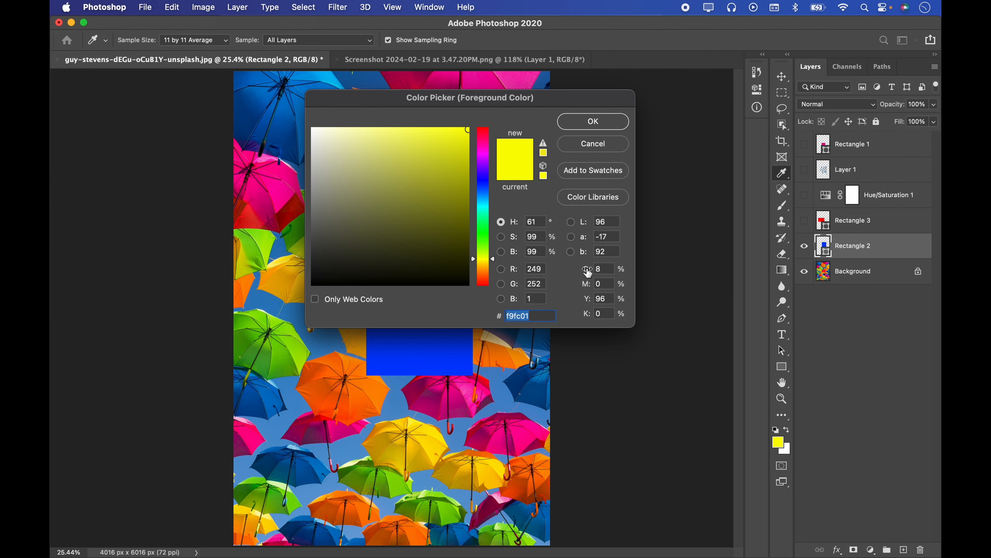
left_click_drag(511, 122, 617, 150)
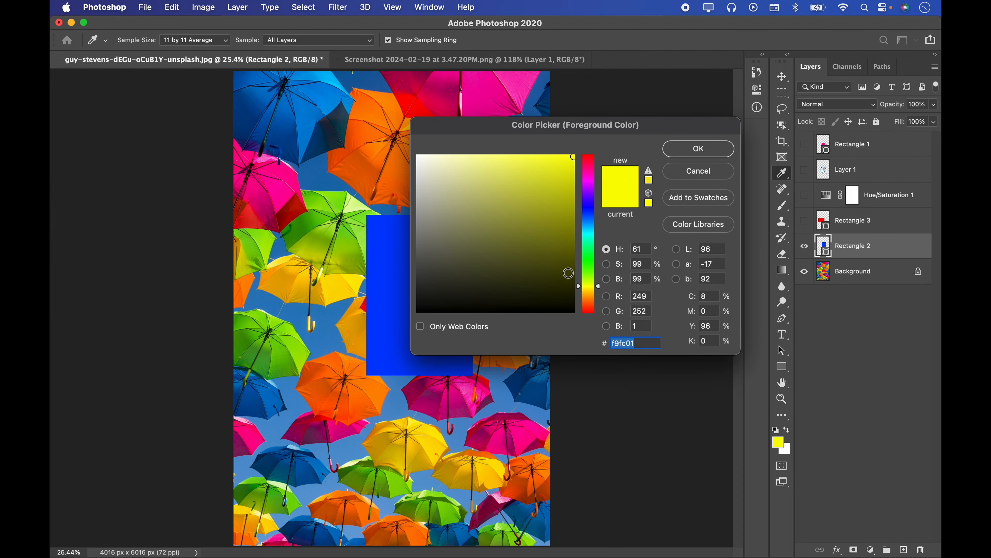
left_click_drag(319, 236, 348, 231)
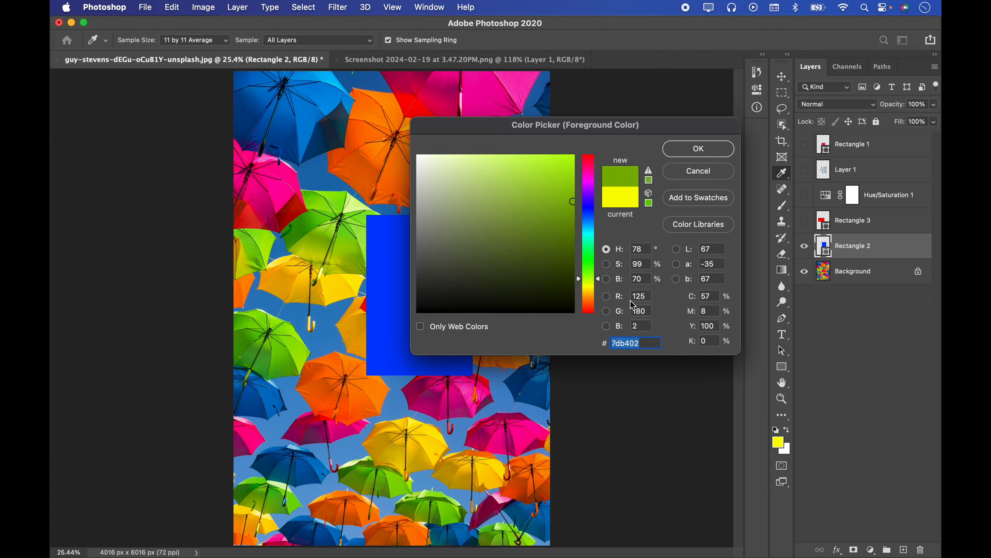
Sample orange e15e02, a blue, magenta bb0366 and pink ed0289 from the umbrellas in the open Color Picker
left_click(367, 164)
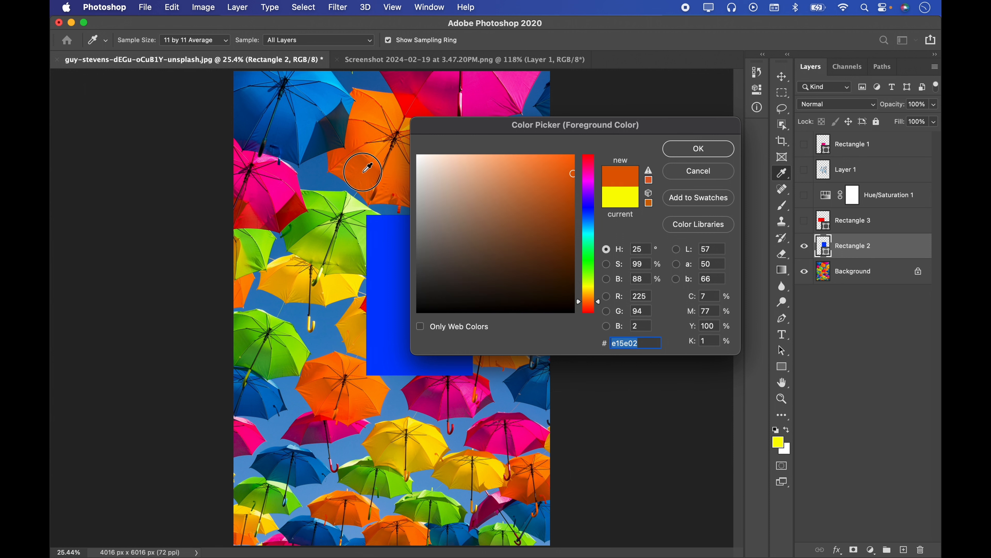
left_click(308, 110)
left_click(273, 213)
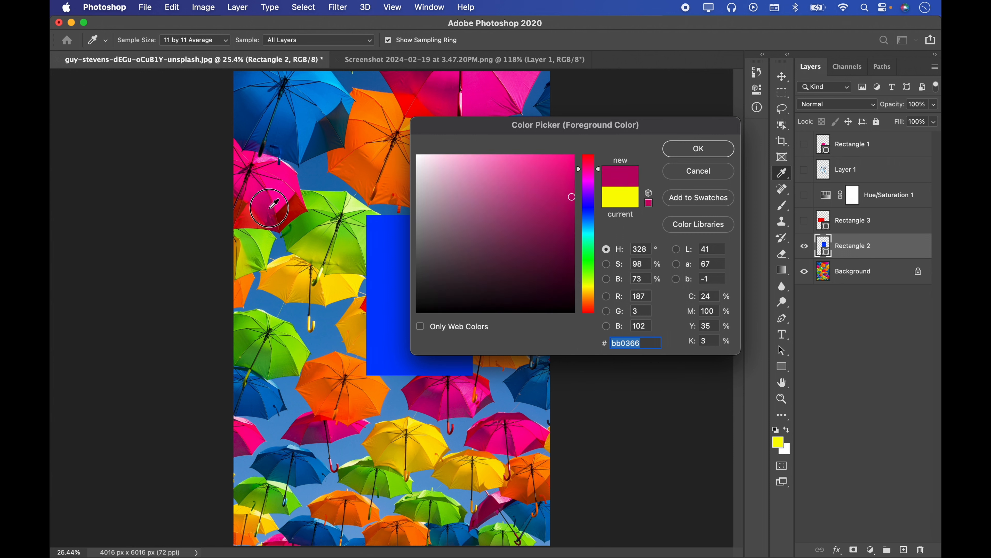
left_click(485, 87)
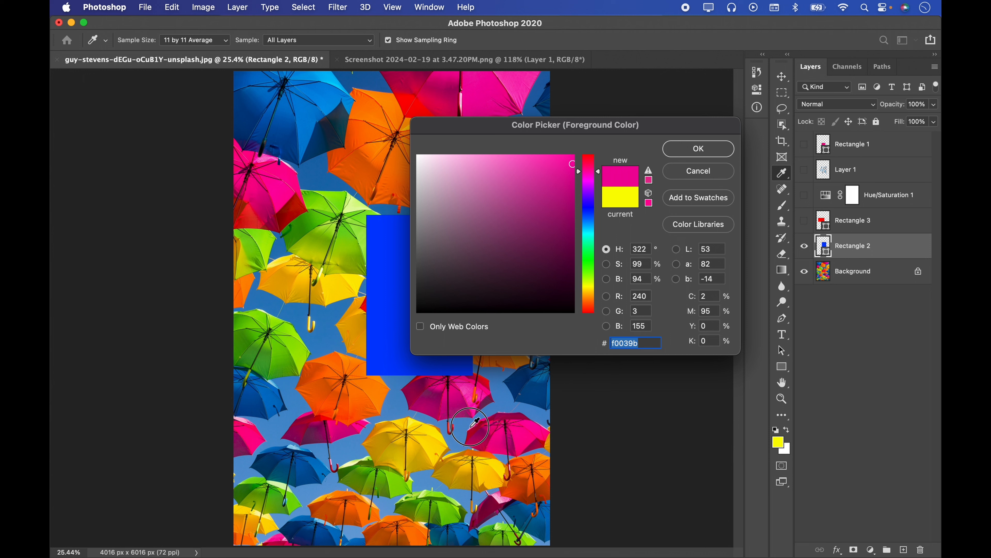
left_click(496, 433)
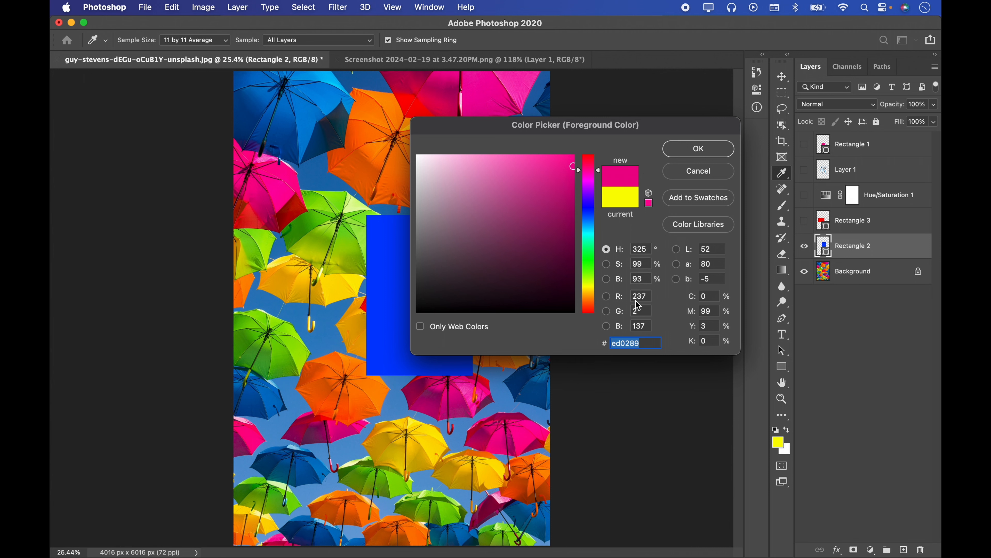
Sample green 67b004, yellow eabb04, pink fd0191 and dark yellow bd9903 from the umbrellas, and cancel the Color Picker
left_click(453, 420)
left_click(378, 472)
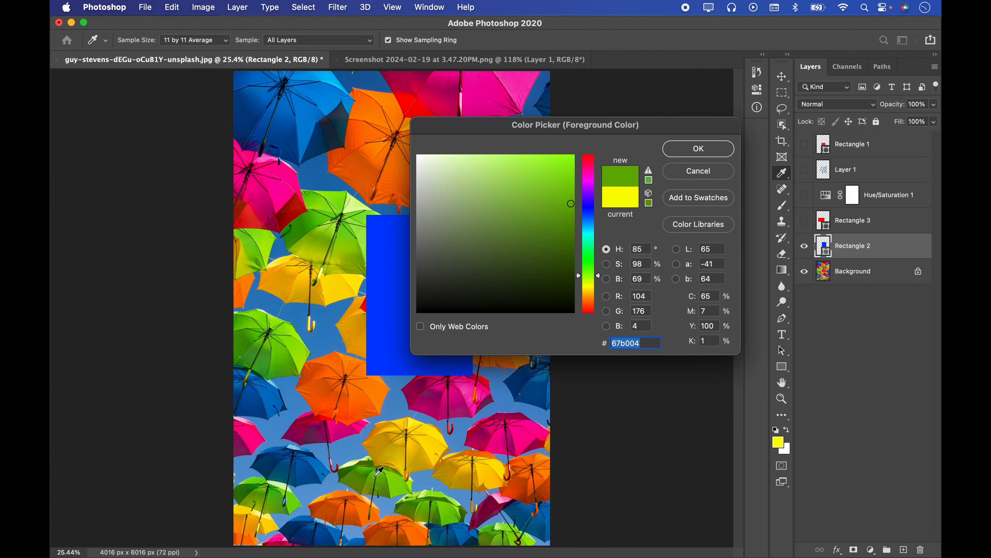
left_click_drag(694, 296, 694, 299)
left_click(444, 432)
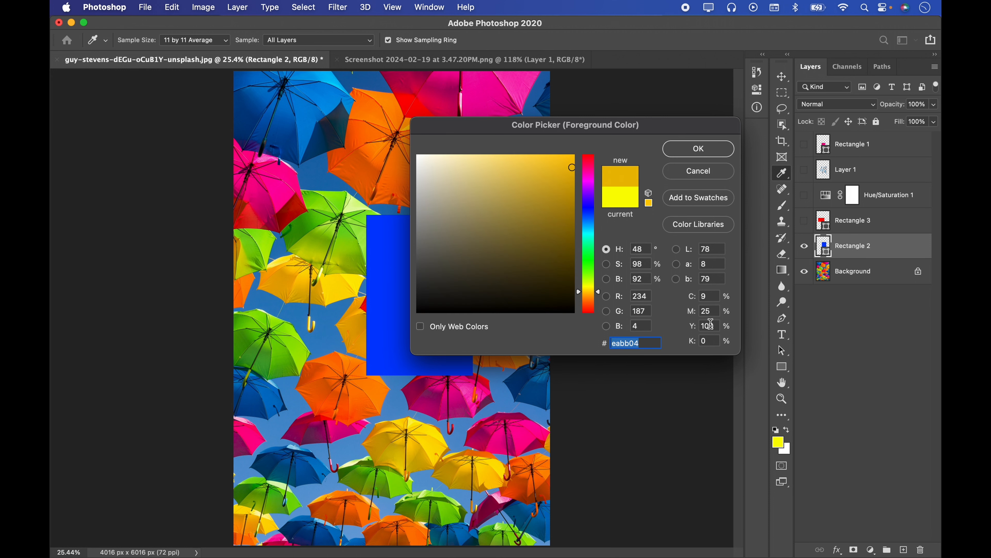
left_click(523, 434)
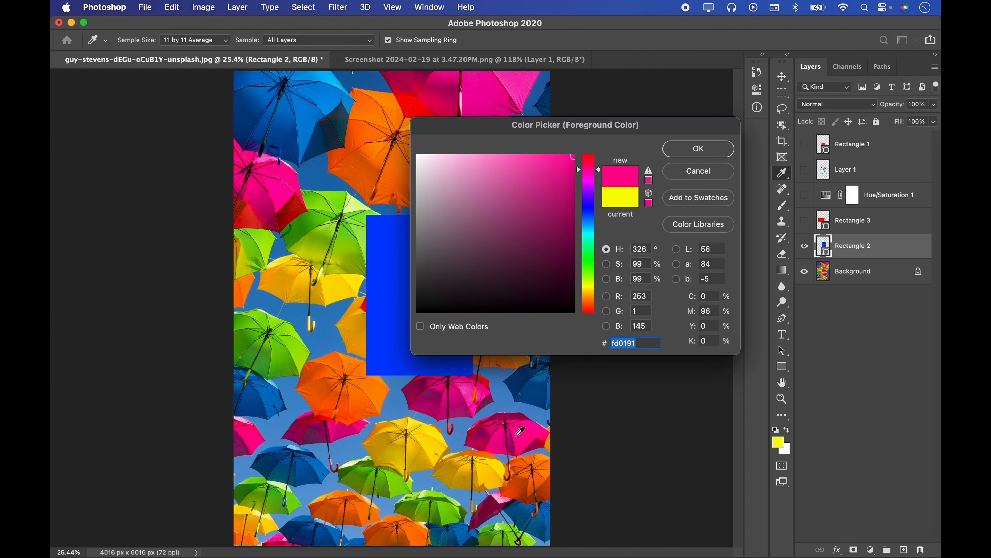
left_click(415, 458)
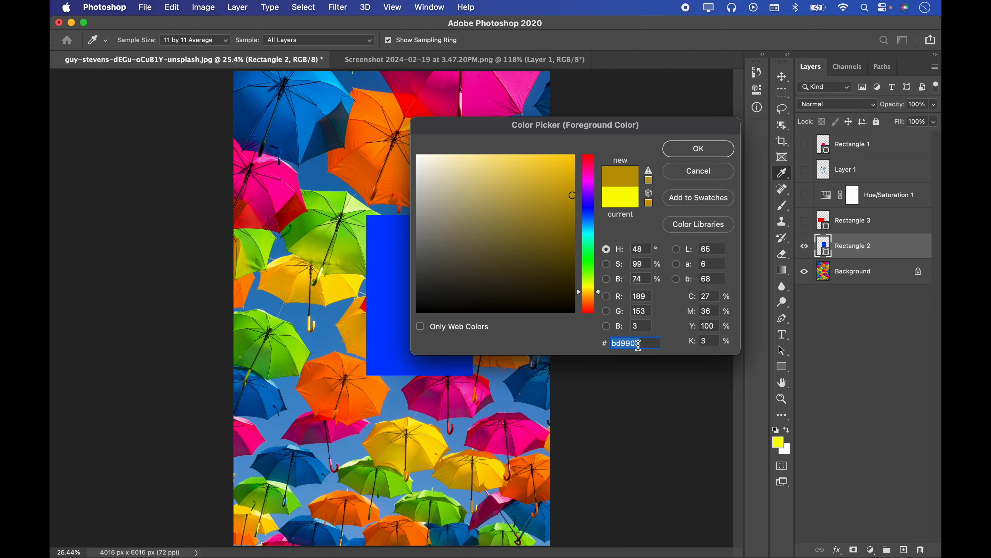
left_click(690, 172)
key("h")
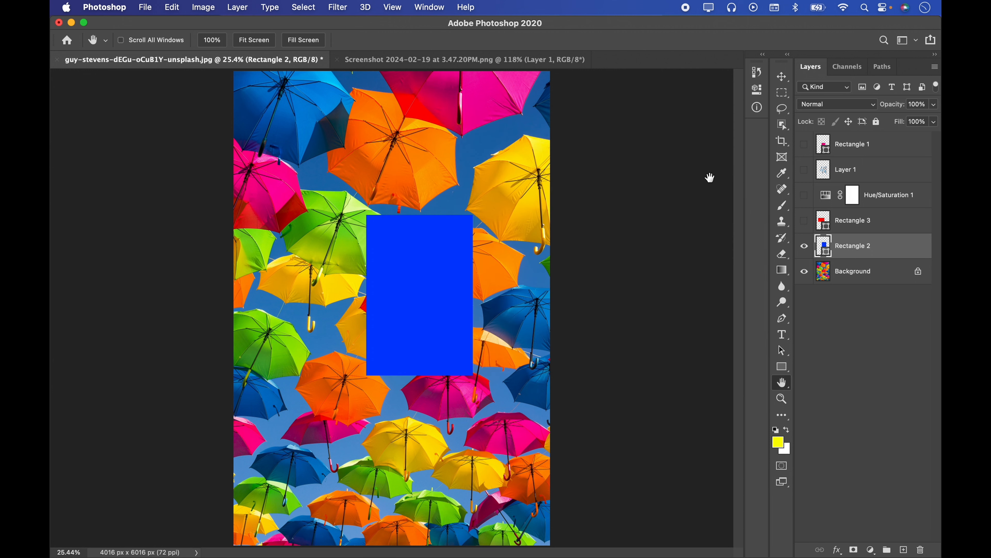
Sample orange fd9101 from the upper orange umbrella as the foreground color with the Eyedropper tool and check its values in the Color Picker
left_click(782, 174)
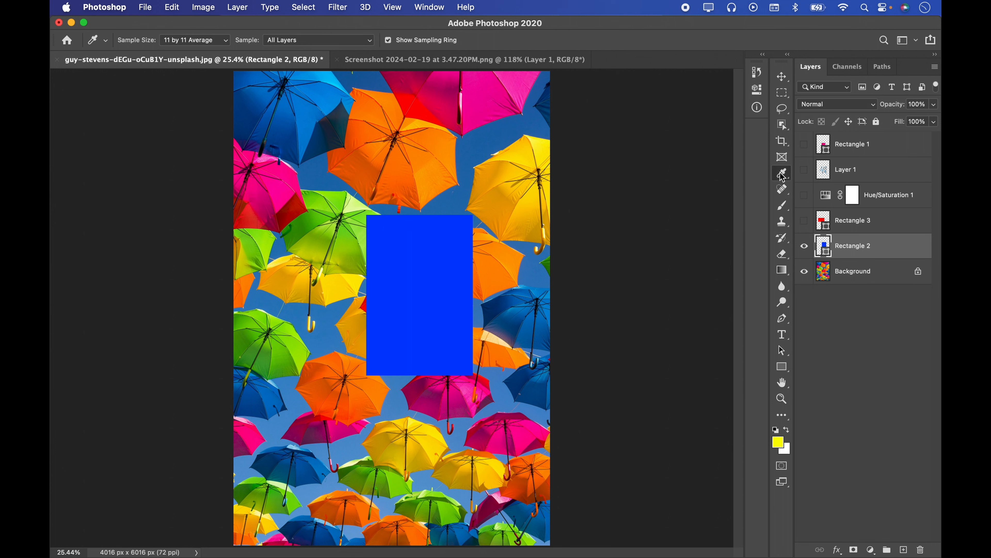
left_click(438, 143)
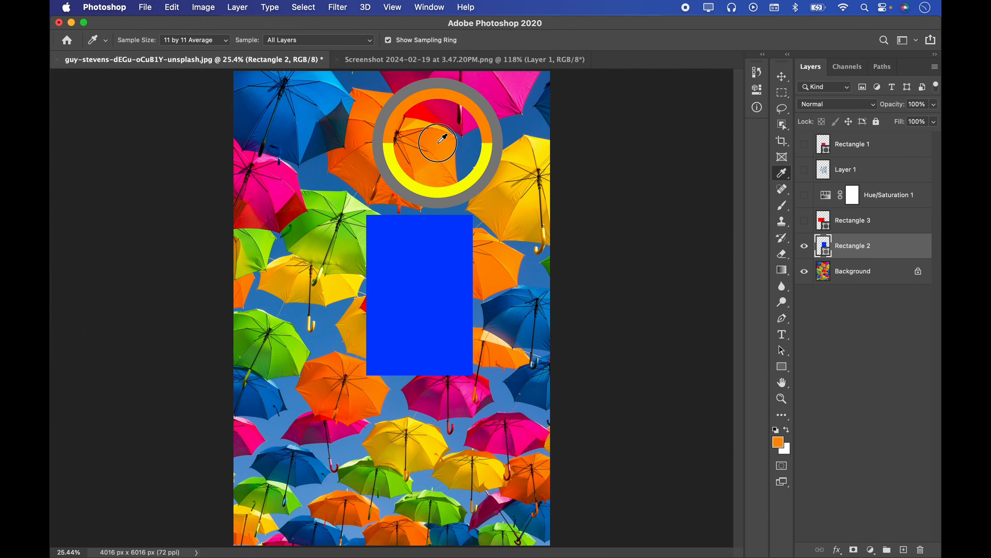
left_click(781, 444)
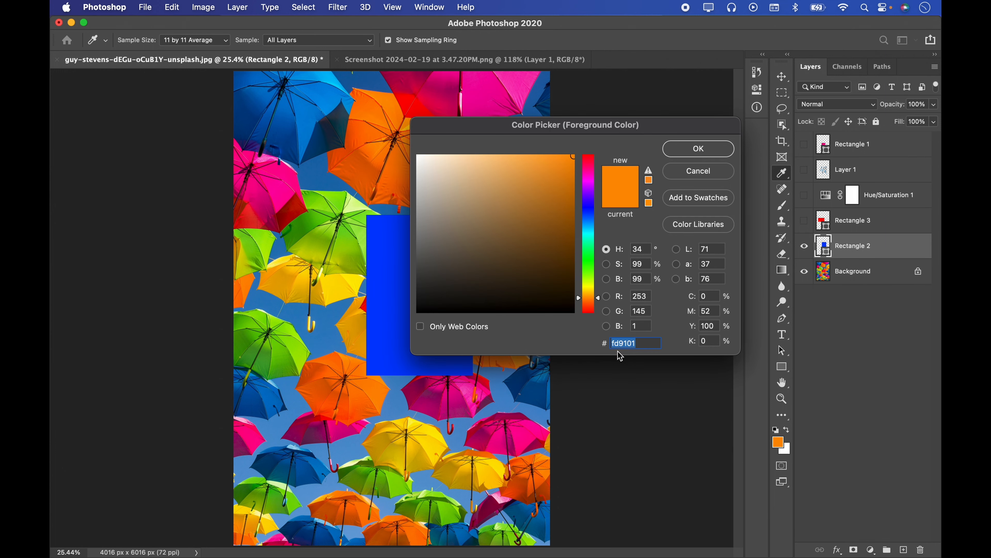
left_click(708, 178)
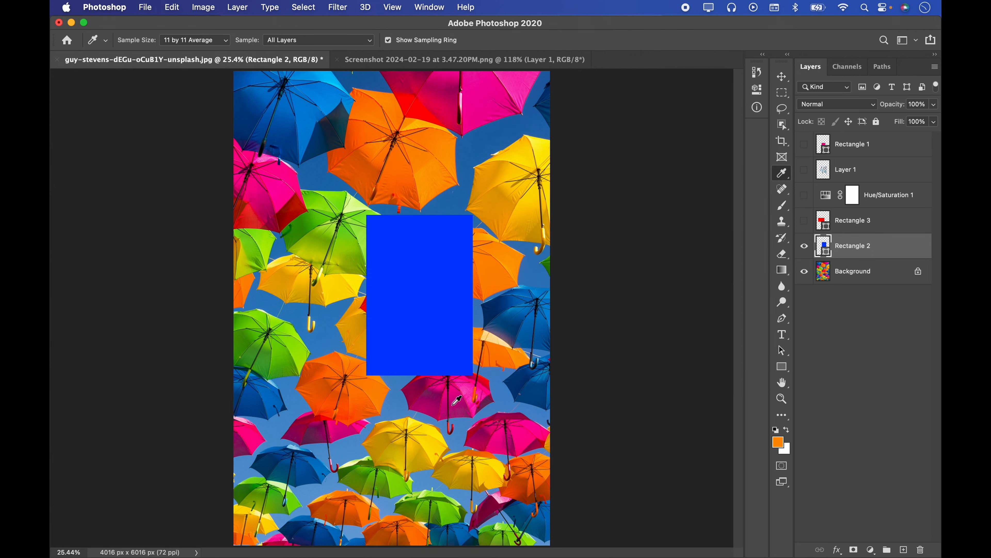
Sample the pink umbrella below the blue rectangle as the background color and copy the hex code of its color
right_click(460, 396)
key("Escape")
left_click(459, 398, "alt")
right_click(457, 399)
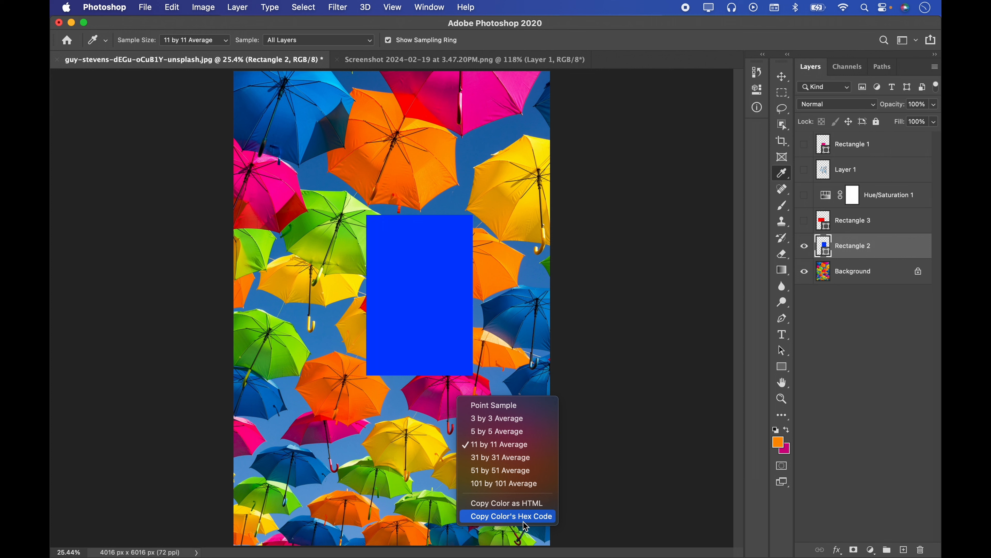
left_click(506, 521)
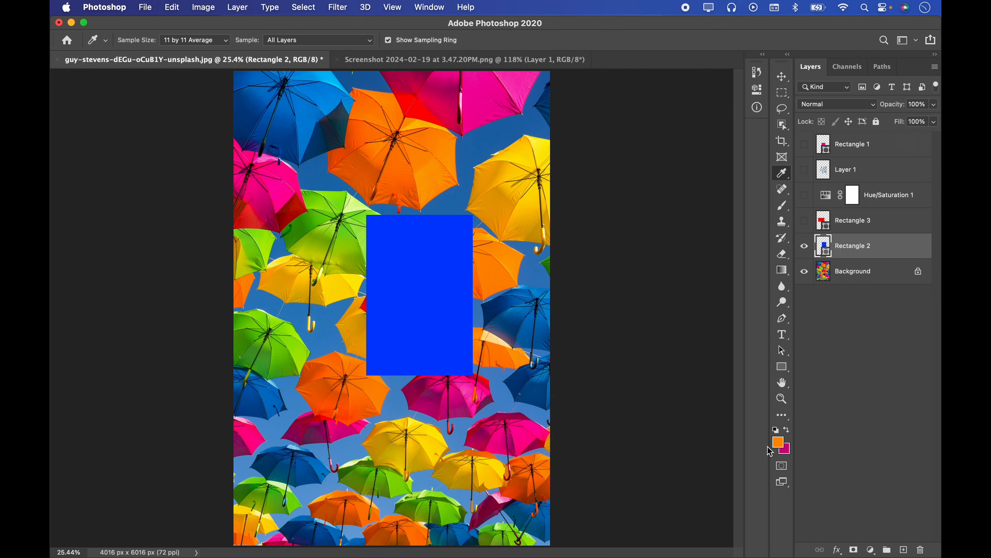
Paste the copied hex code d00384 into the foreground Color Picker and apply it
left_click(779, 442)
right_click(642, 343)
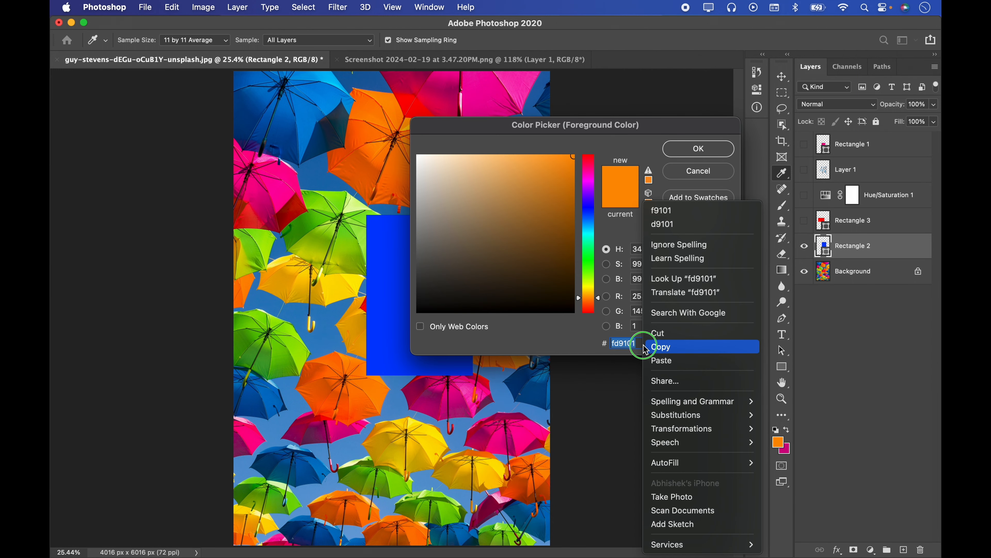
left_click(656, 358)
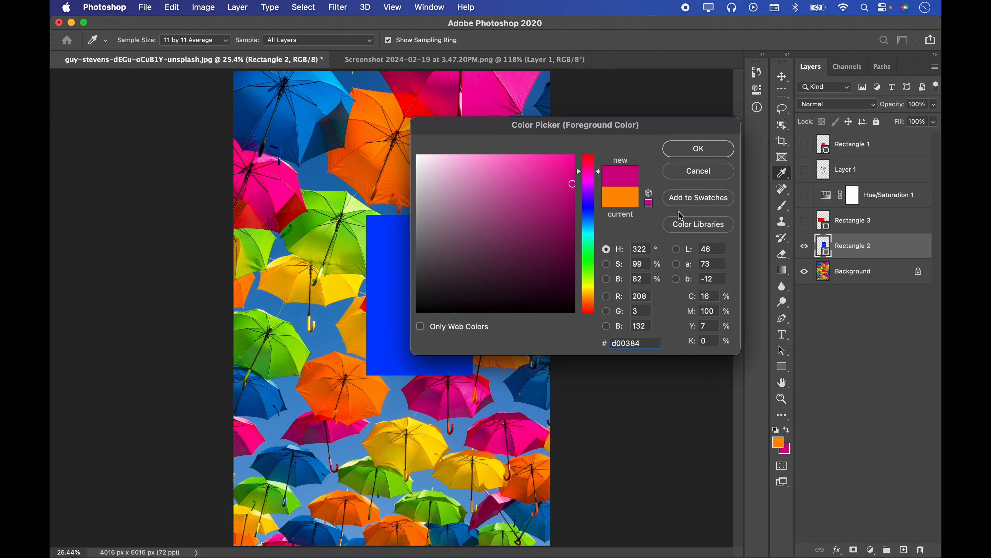
left_click(699, 149)
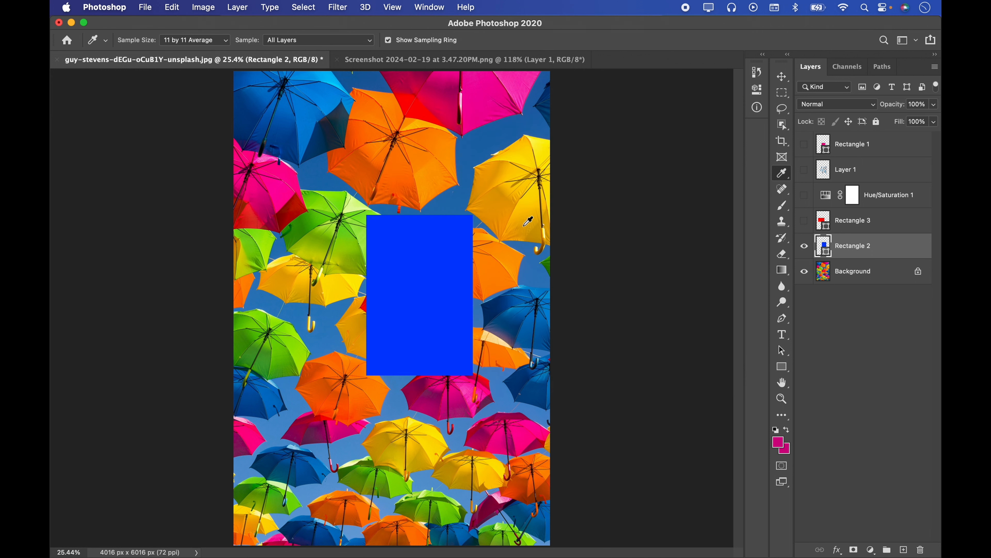
Sample the yellow and orange umbrellas as background colors, and the blue umbrella as both foreground and background color
left_click(527, 216, "alt")
left_click(422, 159, "alt")
left_click(287, 124)
left_click(321, 136, "alt")
Sample orange e35c02 from the lower orange umbrella in the foreground Color Picker, reposition the dialog, and cancel it
left_click(779, 443)
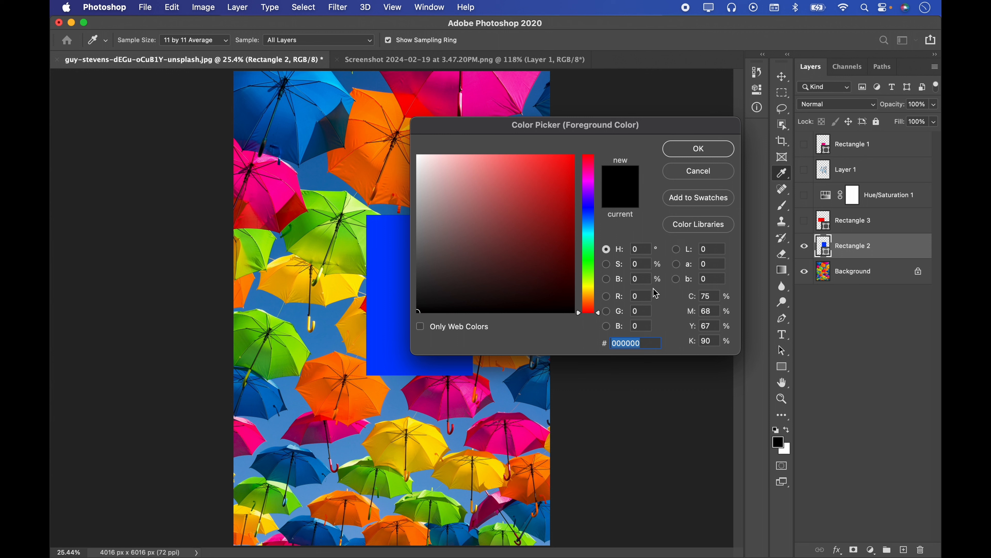
left_click(696, 173)
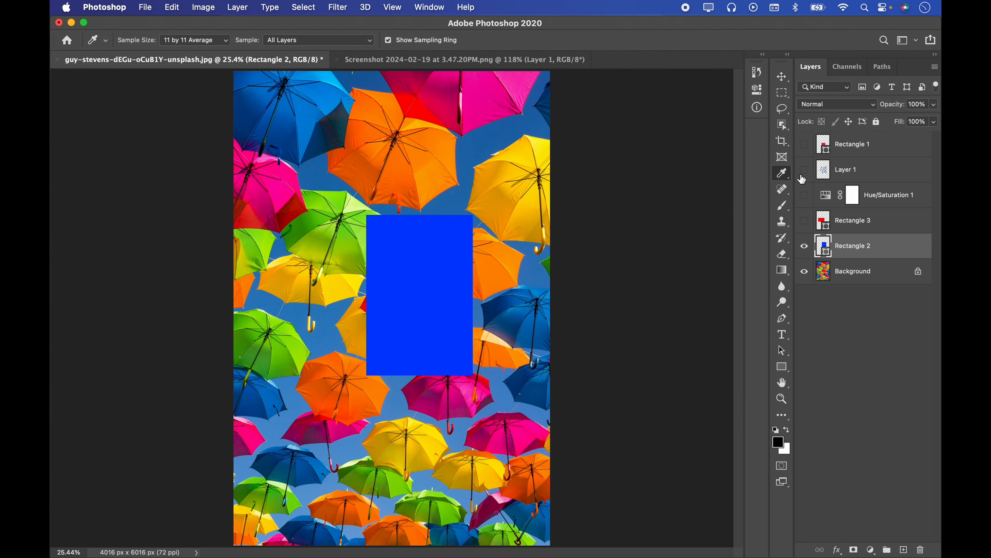
right_click(789, 178)
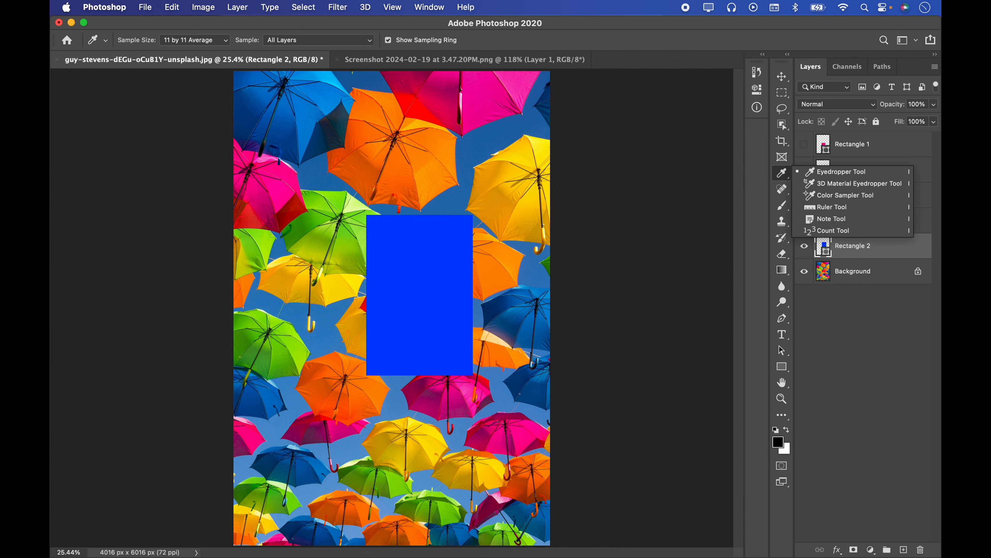
left_click(778, 442)
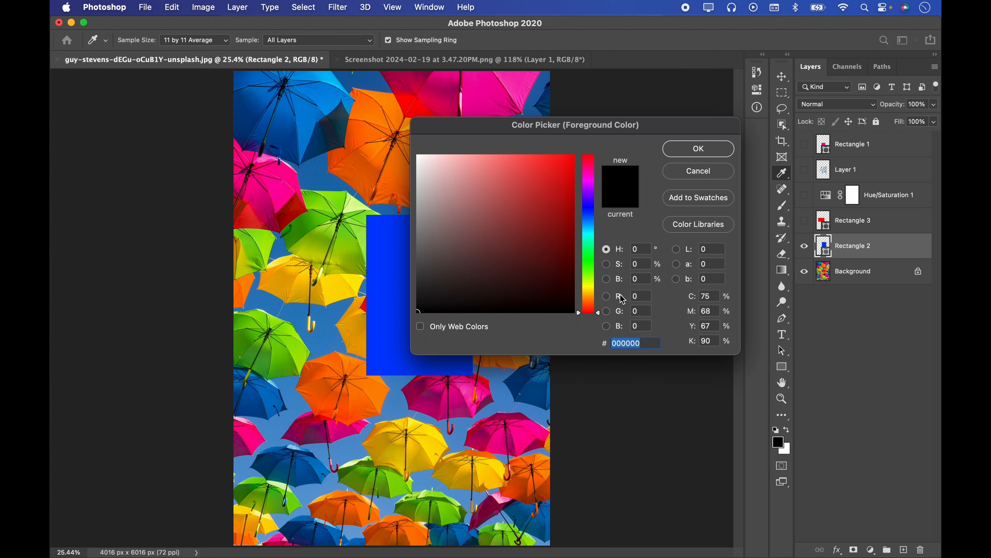
left_click(318, 383)
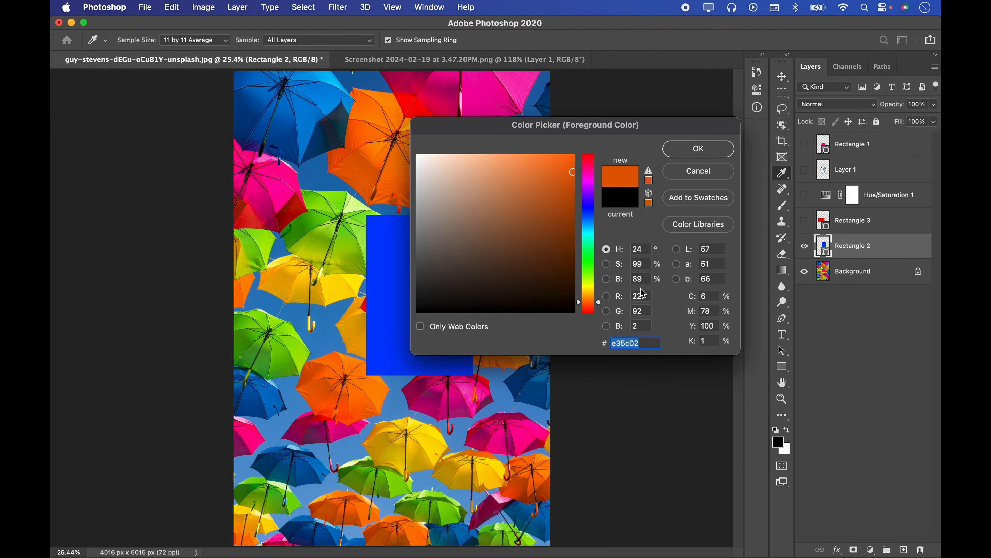
left_click_drag(596, 134, 542, 103)
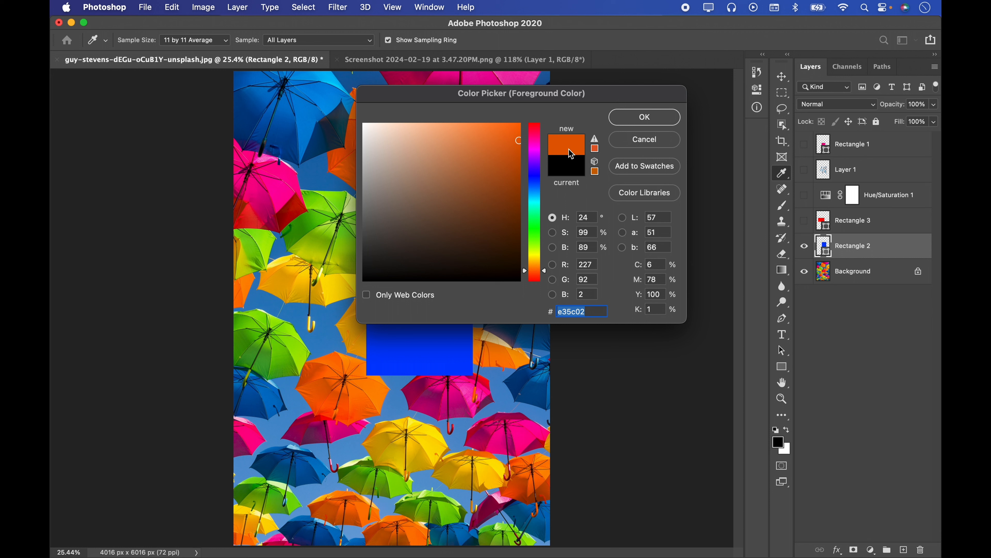
left_click(647, 144)
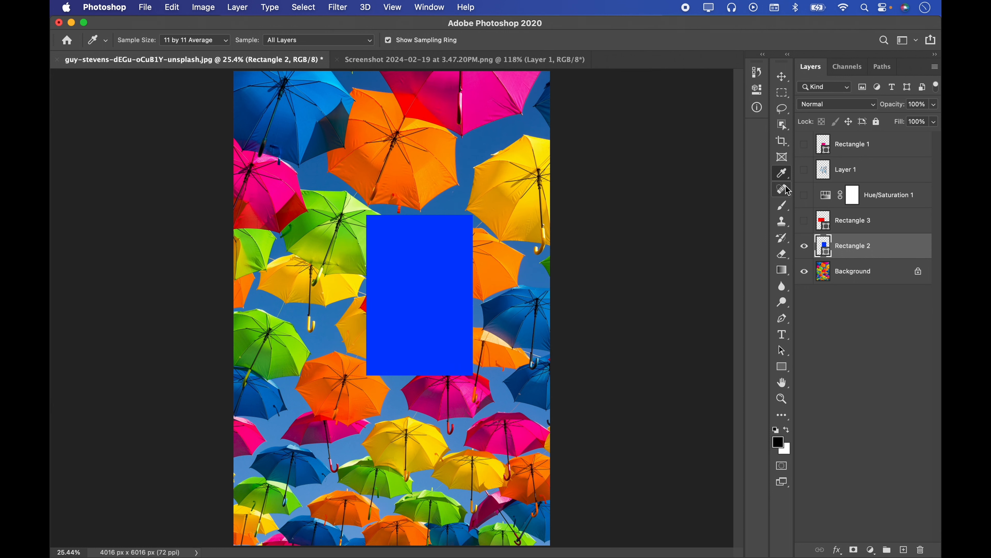
Activate the 3D Material Eyedropper tool
left_click(783, 175)
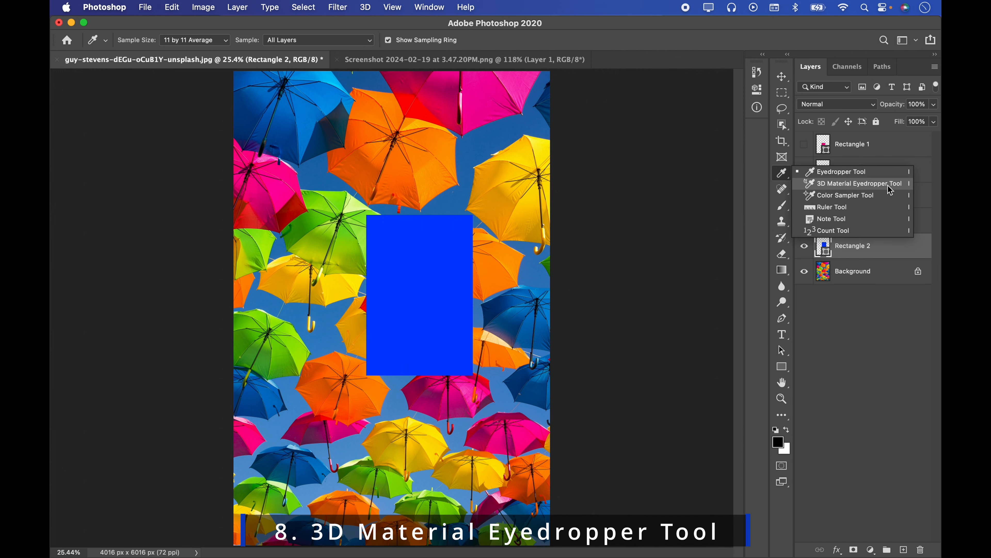
left_click(879, 184)
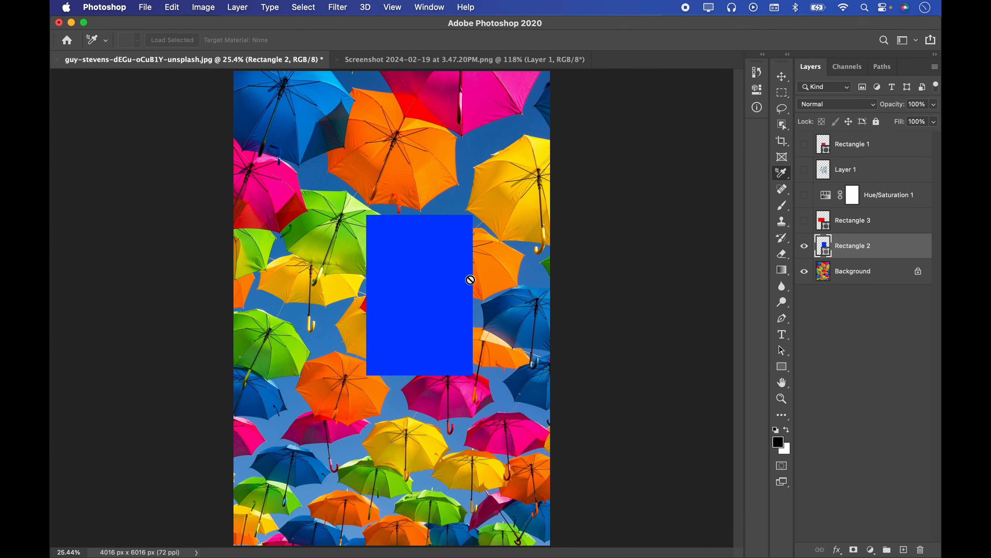
left_click(783, 177)
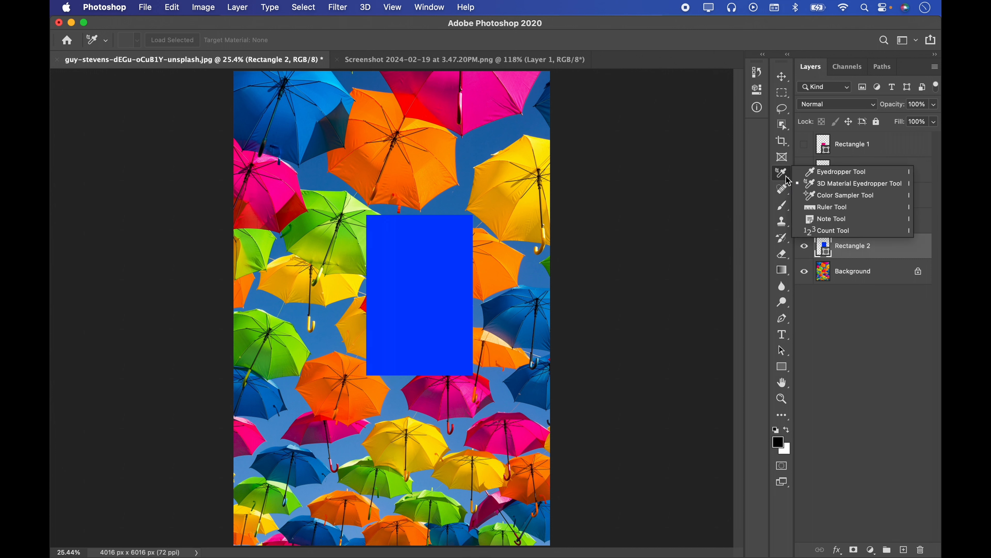
left_click(595, 34)
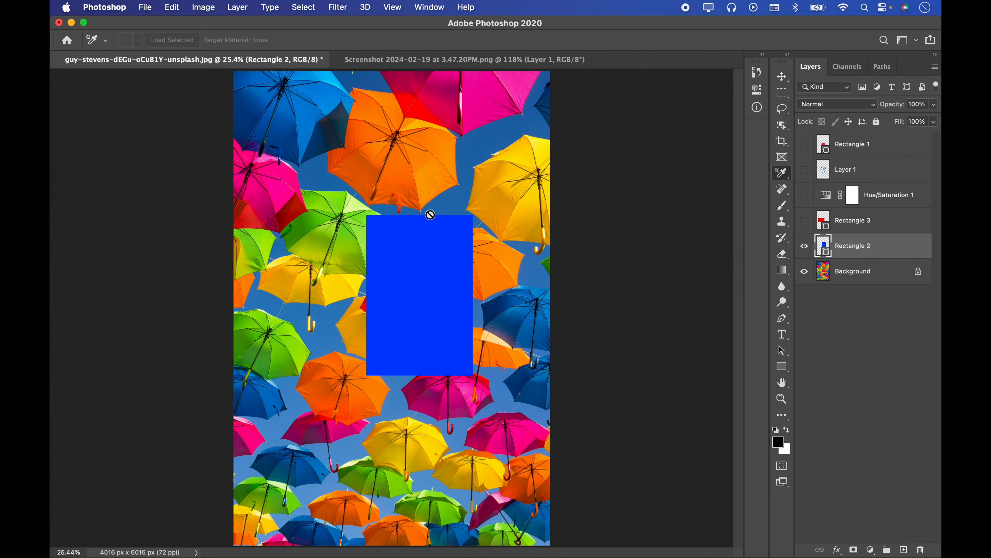
Activate the Color Sampler tool and place sample points on the top pink, middle blue and lower yellow umbrellas
left_click(783, 176)
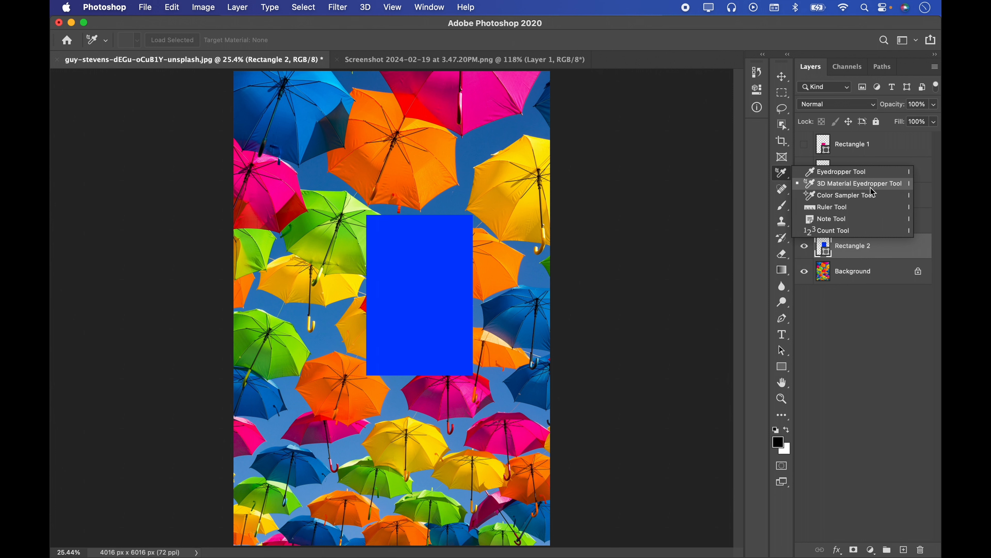
left_click(829, 197)
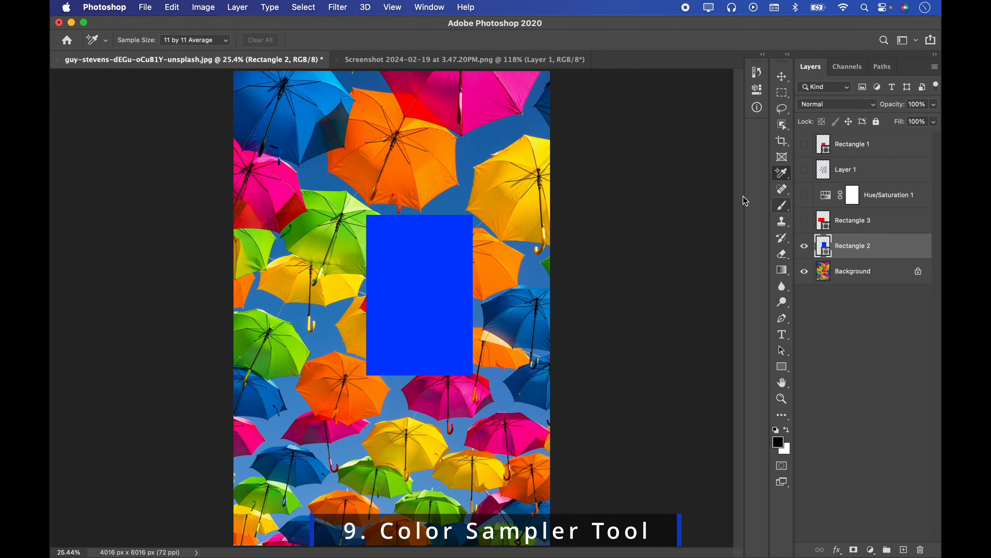
right_click(782, 174)
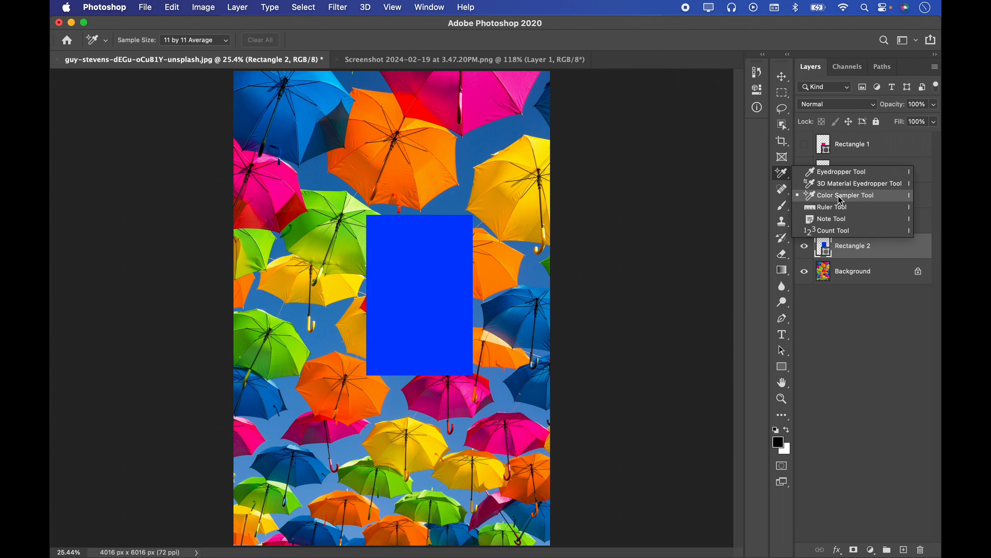
left_click(849, 201)
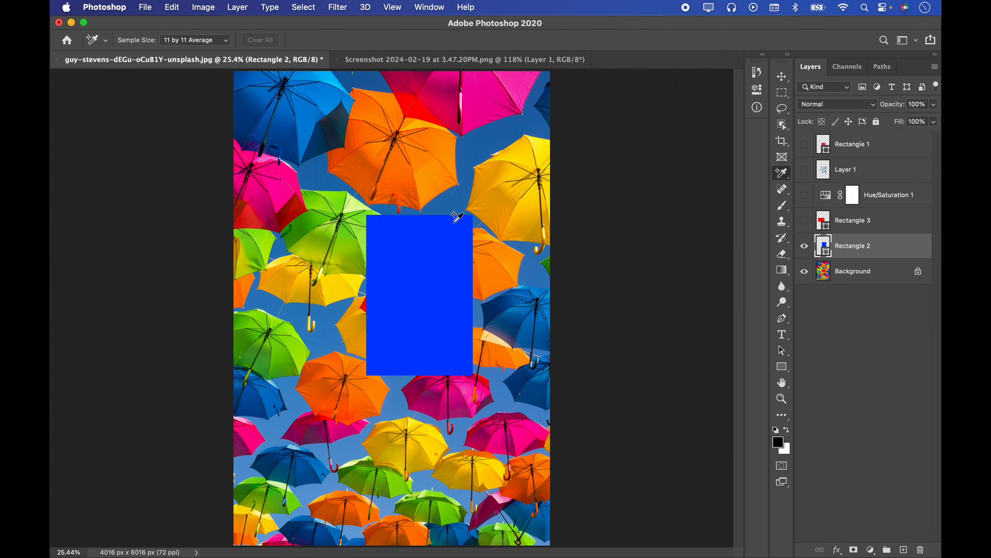
left_click(481, 108)
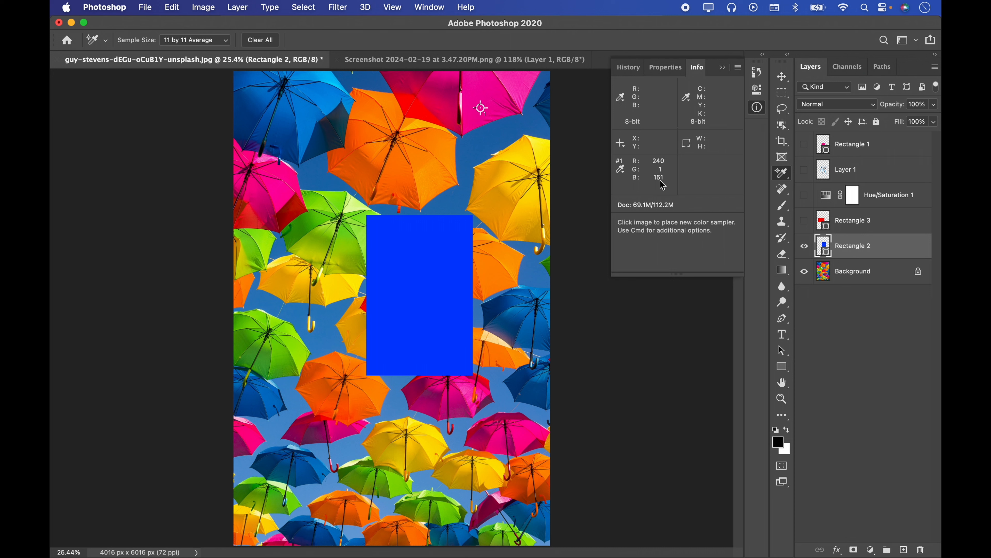
left_click(514, 323)
left_click(398, 453)
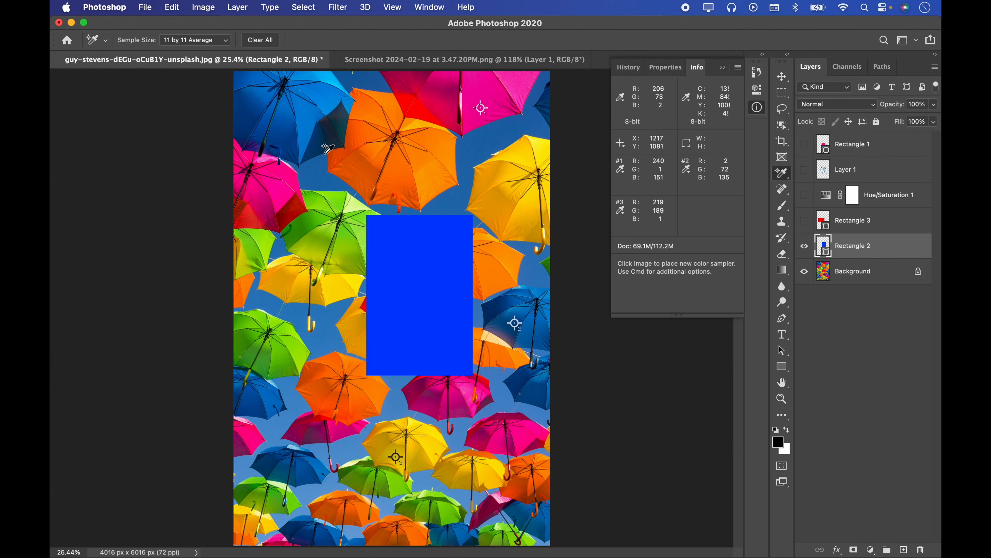
Place a fourth color sample point on the upper-left pink umbrella, keeping the sample size at 11 by 11 Average
left_click(279, 190)
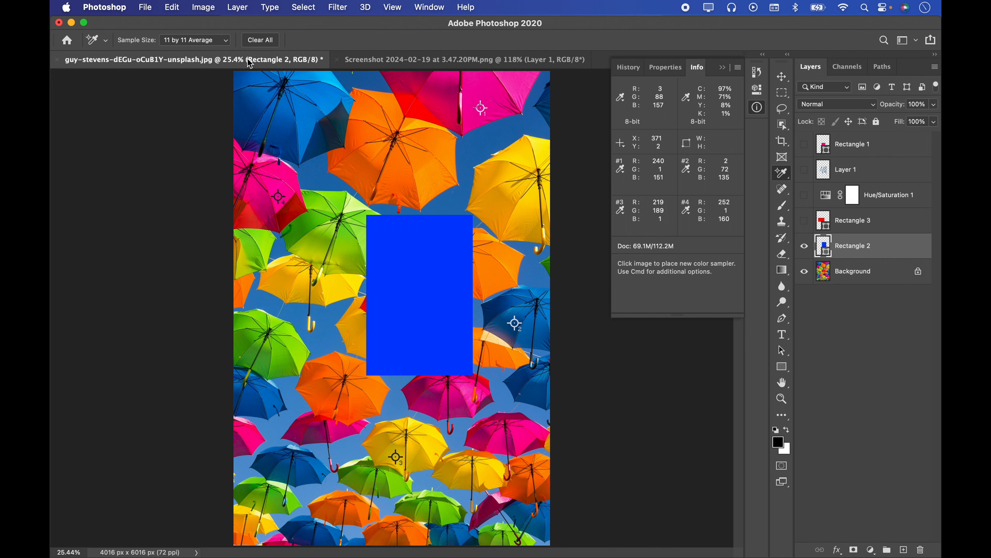
left_click(212, 43)
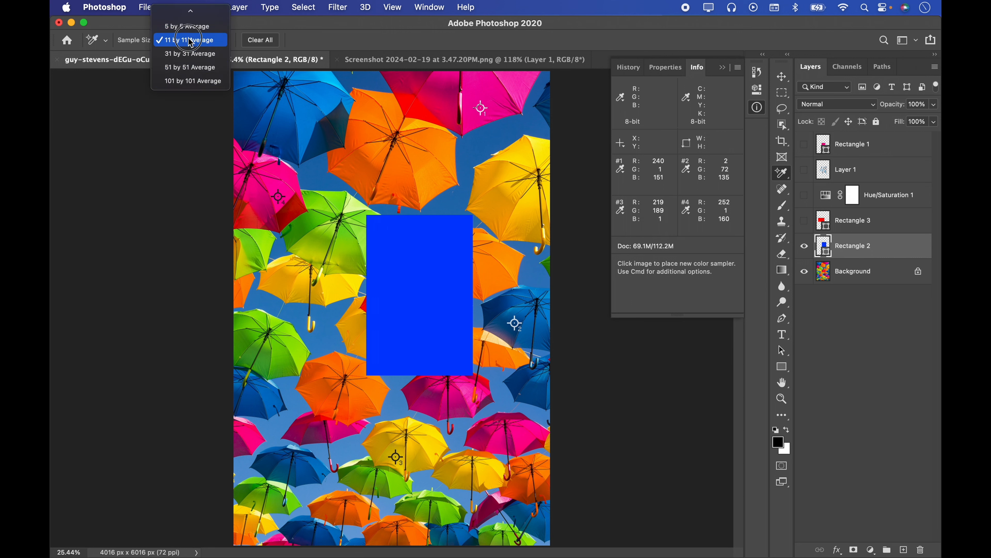
left_click(189, 40)
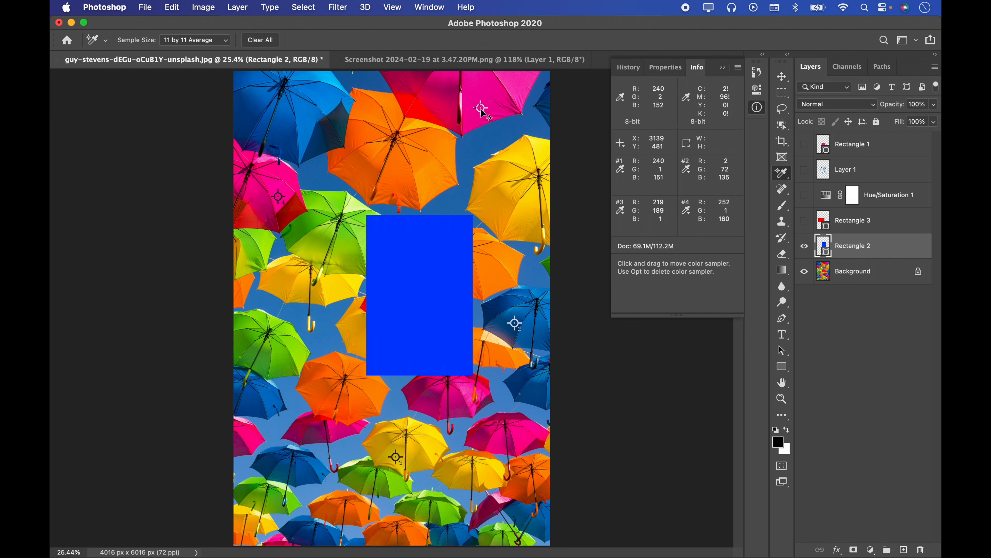
Move sample point 1 to the right part of the top pink umbrella and sample point 2 onto the orange umbrella beside the blue rectangle
left_click_drag(484, 113, 440, 102)
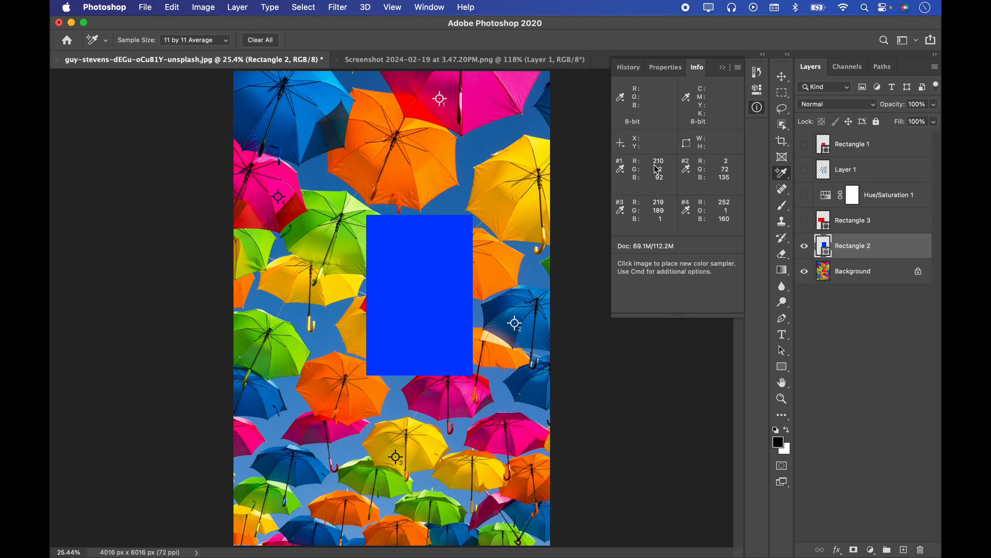
left_click_drag(440, 101, 517, 87)
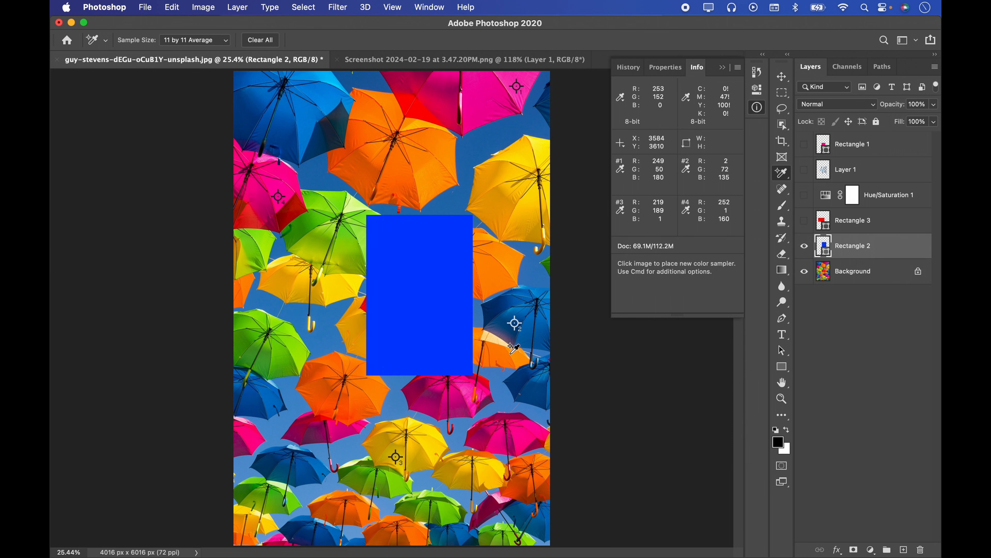
left_click_drag(516, 325, 505, 257)
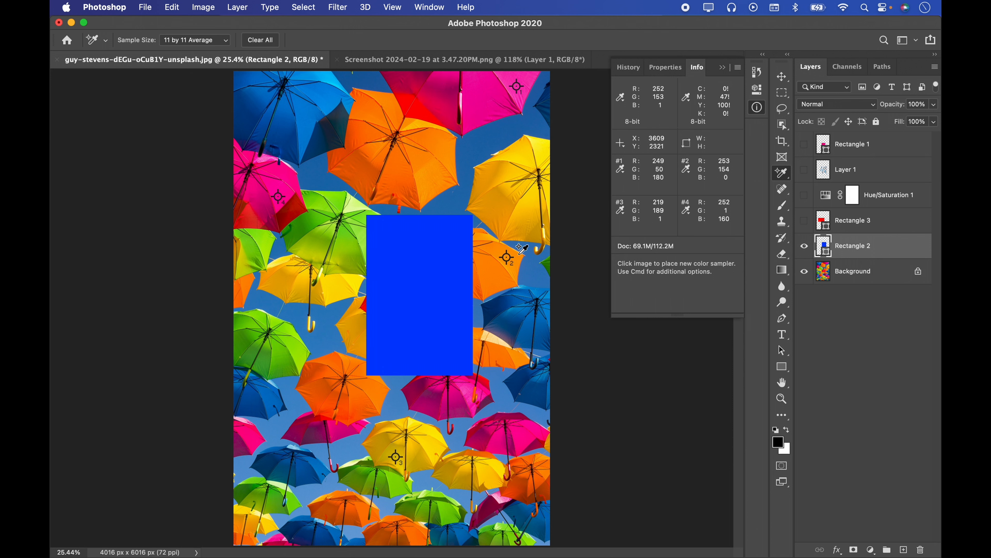
Delete the sample point on the orange umbrella and place a new one on the large yellow umbrella at the image's right edge
right_click(509, 262)
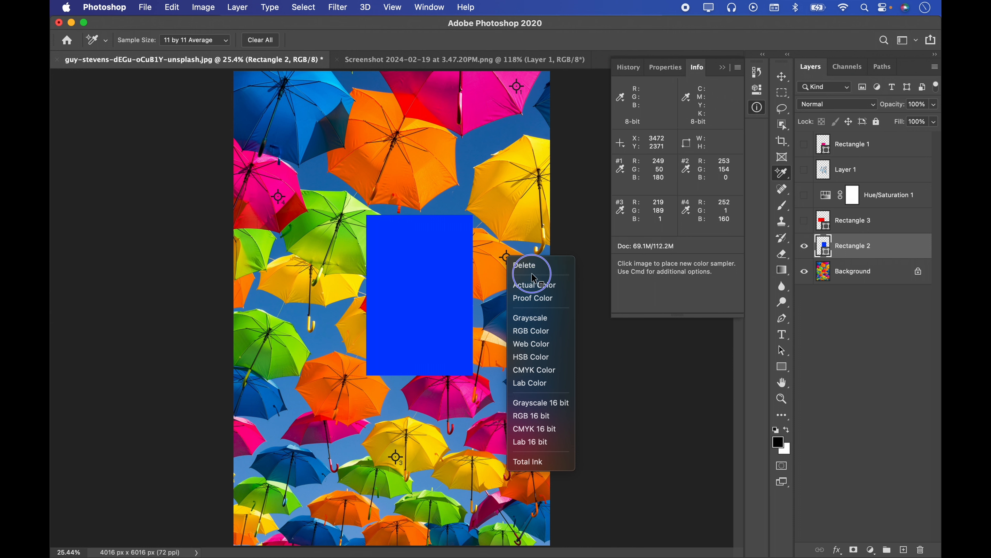
left_click(528, 265)
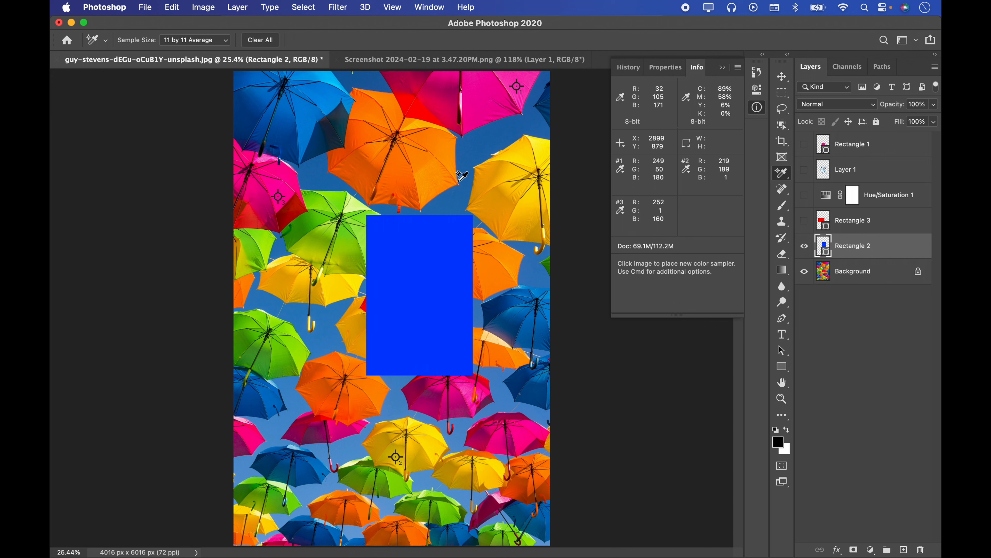
left_click(500, 203)
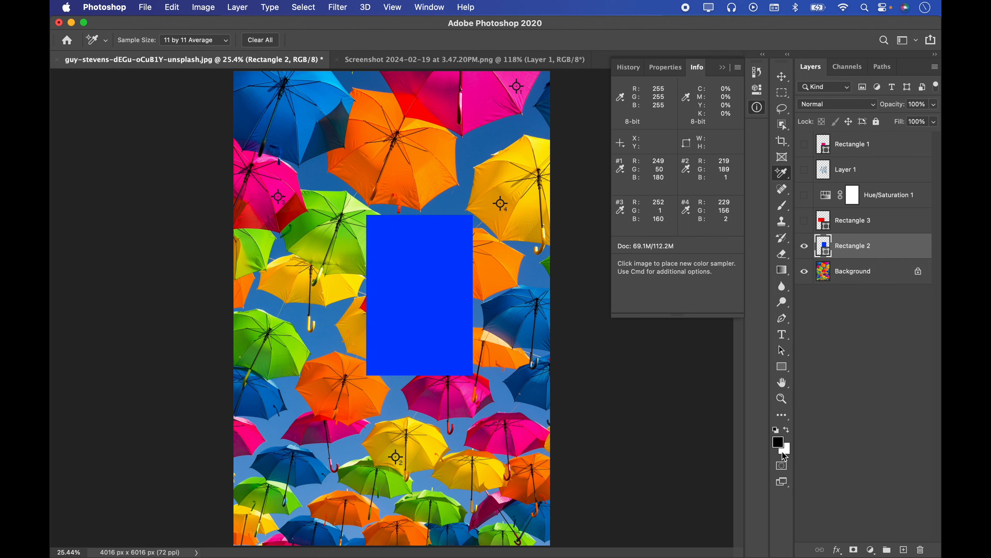
Set the foreground color to RGB 229, 156, 2 in the Color Picker, matching sample point 4
left_click(778, 442)
left_click_drag(442, 139, 218, 117)
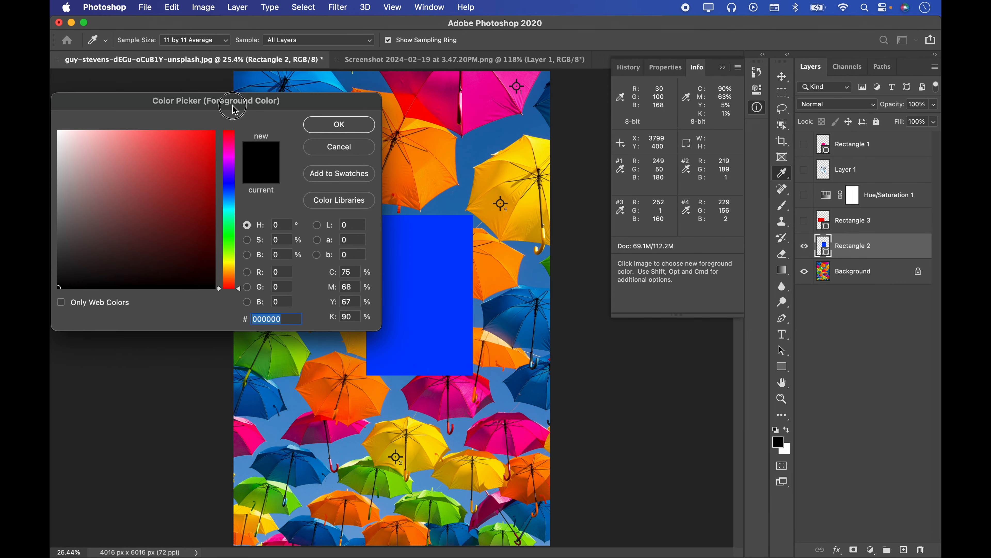
left_click(280, 272)
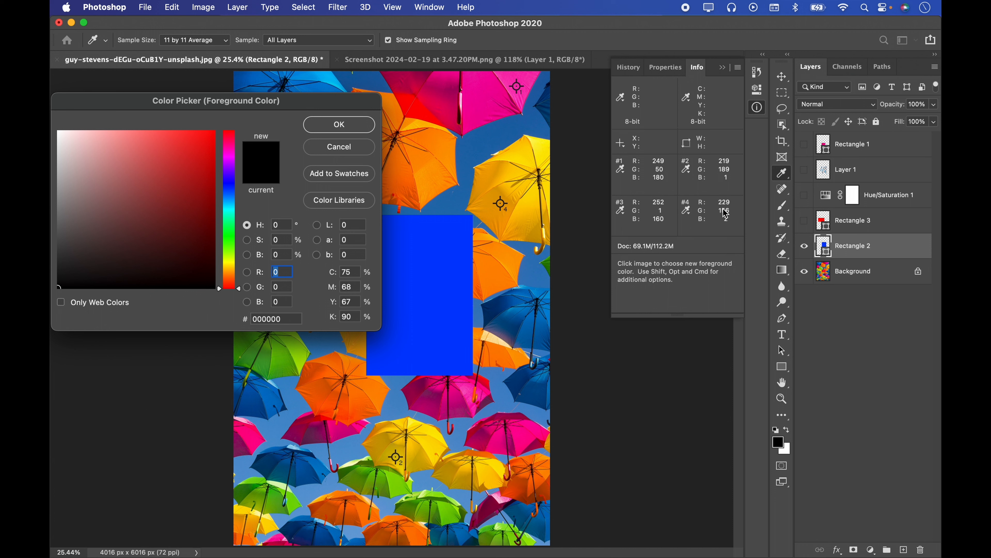
type("22")
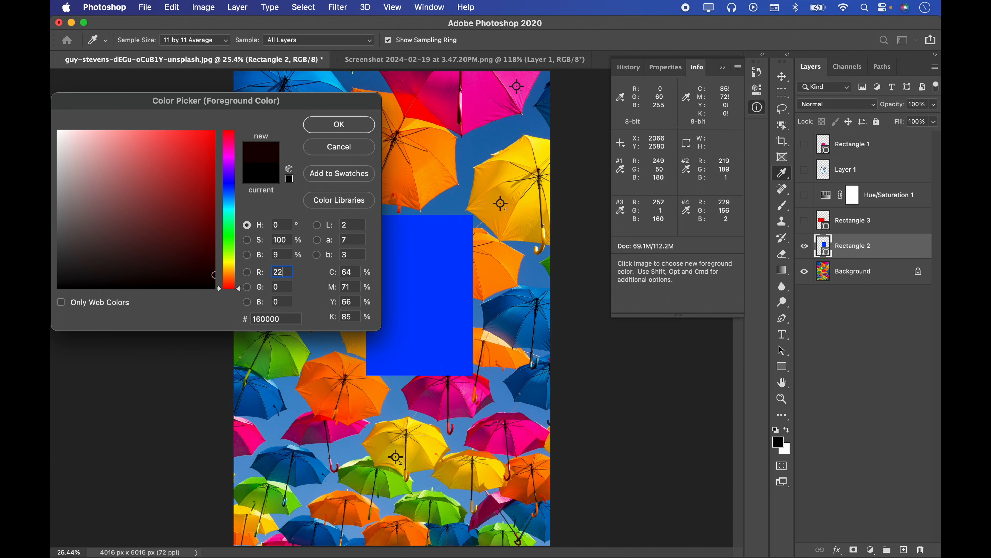
type("9")
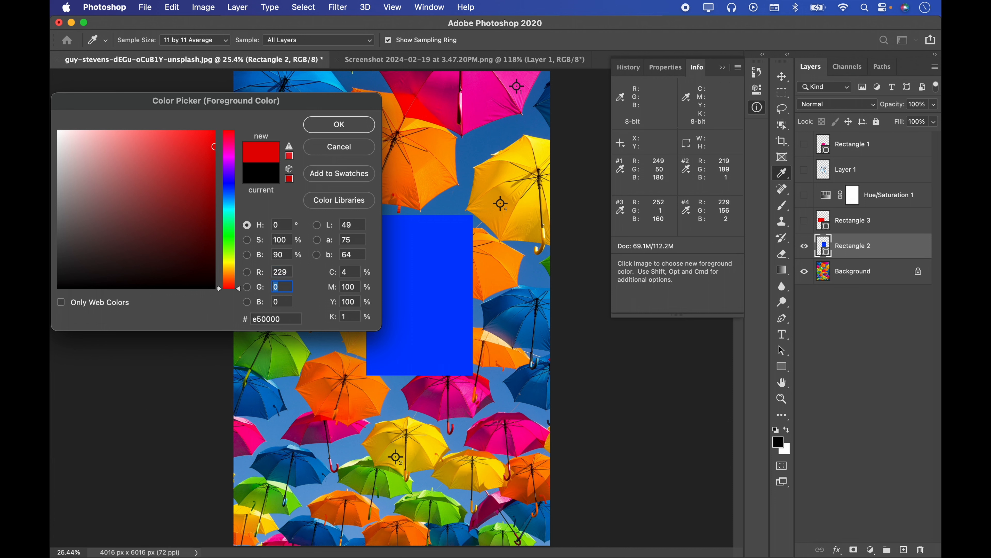
type("156")
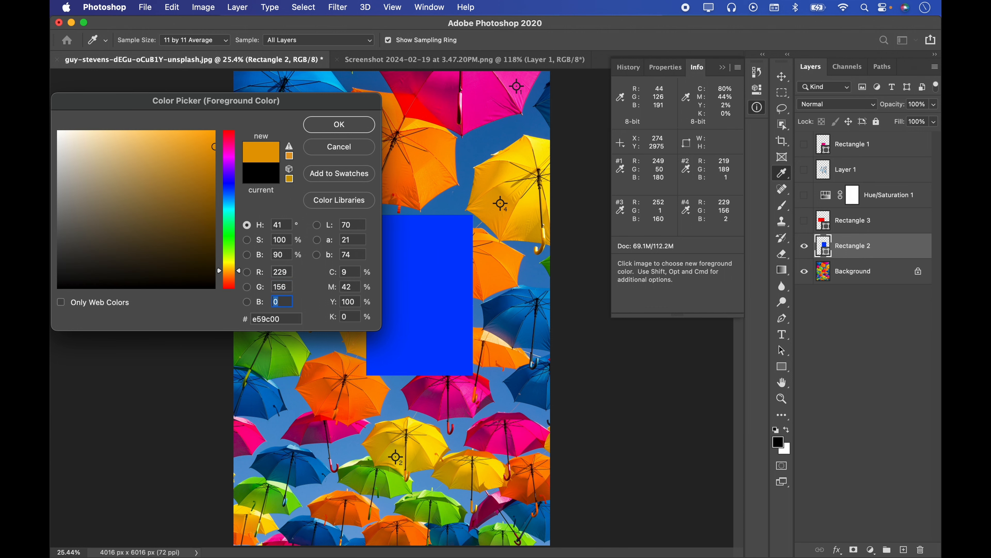
type("2")
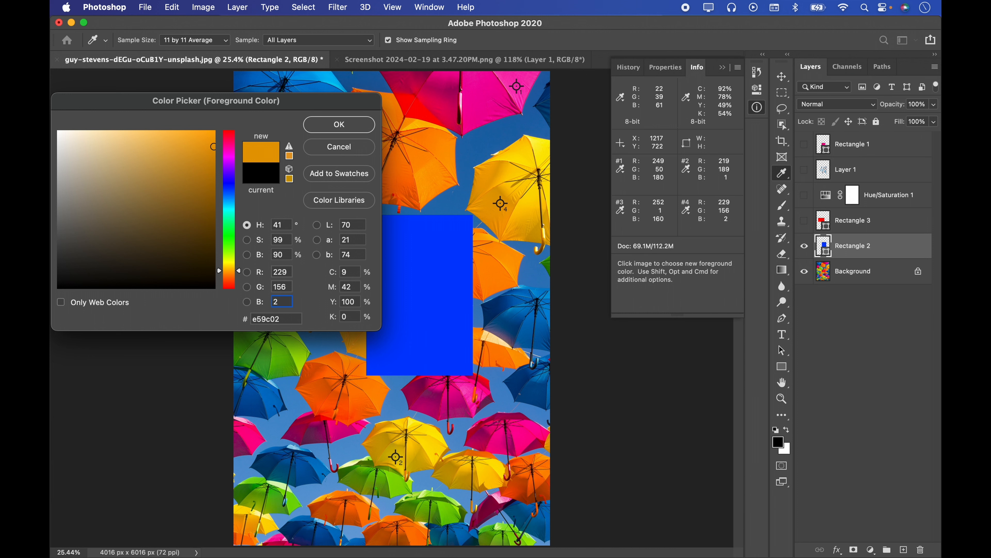
key("Return")
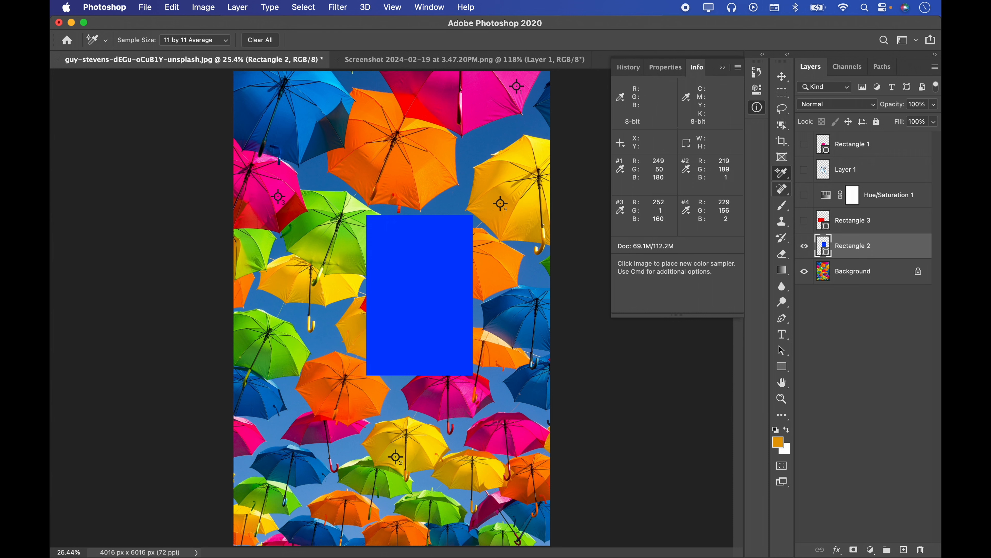
left_click(781, 172)
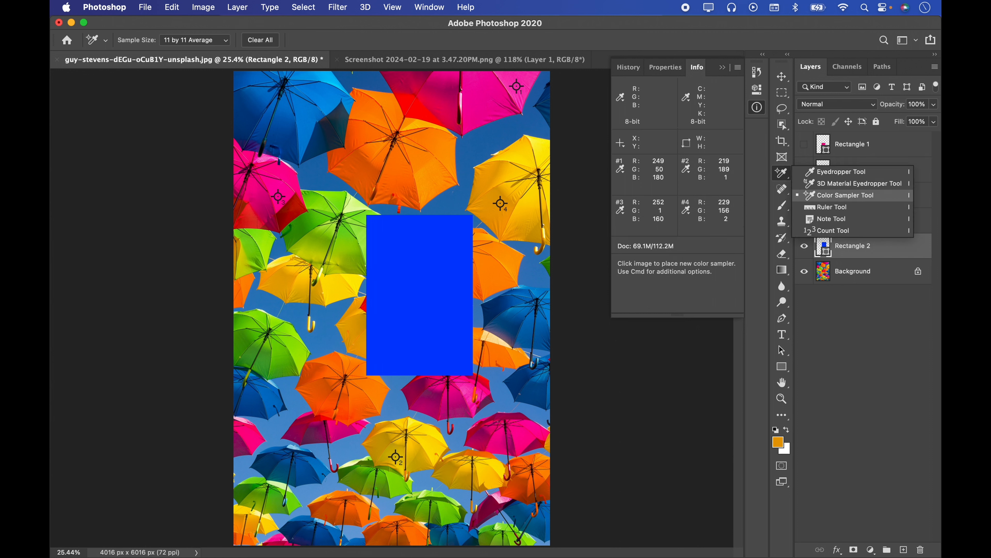
left_click(846, 195)
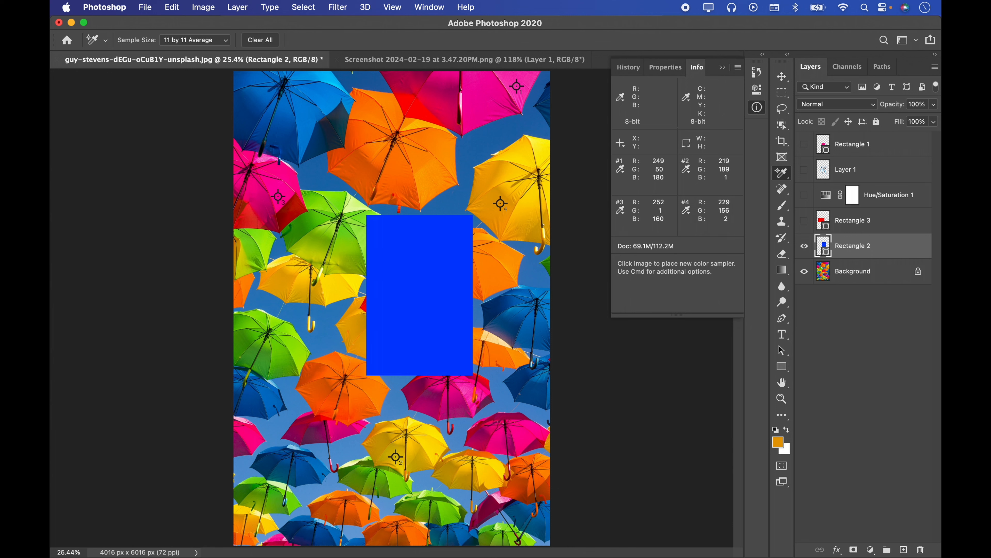
left_click(782, 172)
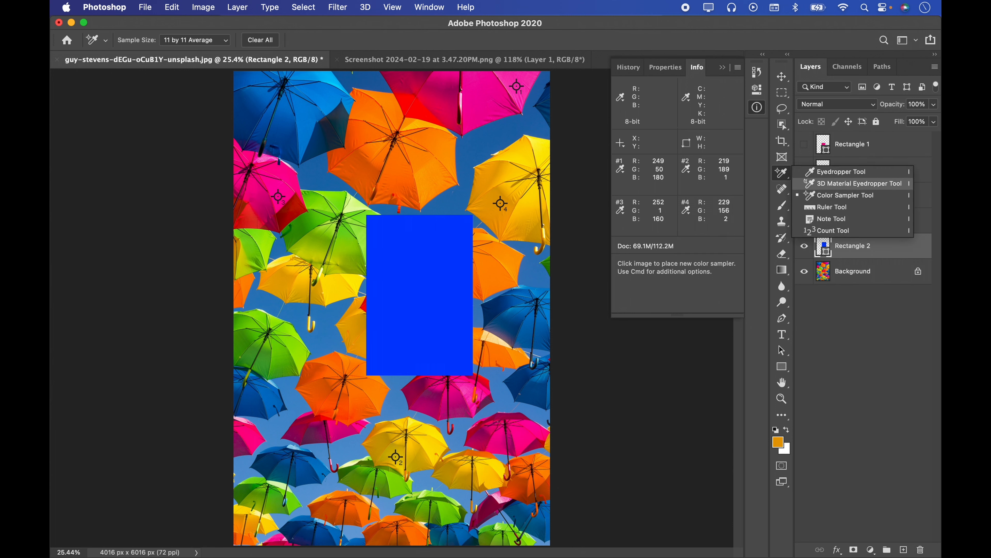
left_click(782, 173)
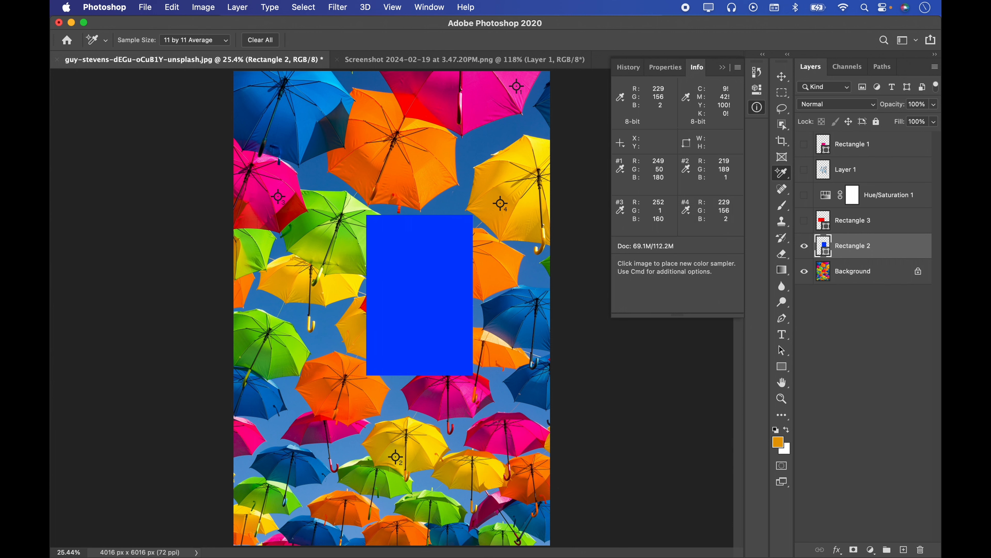
Review the foreground color's values in the Color Picker, reposition the dialog, and cancel it
left_click(778, 443)
left_click_drag(242, 100, 442, 130)
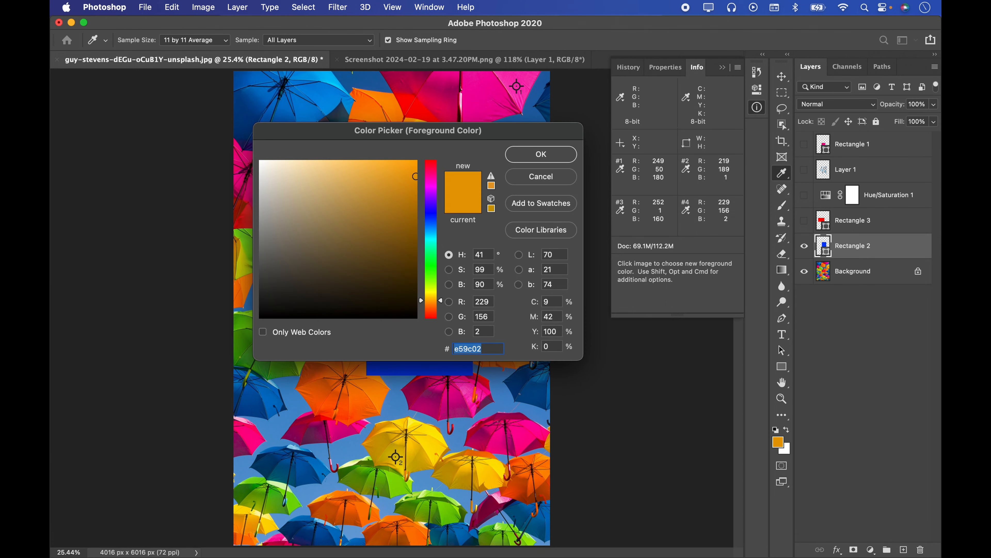
key("Escape")
right_click(781, 172)
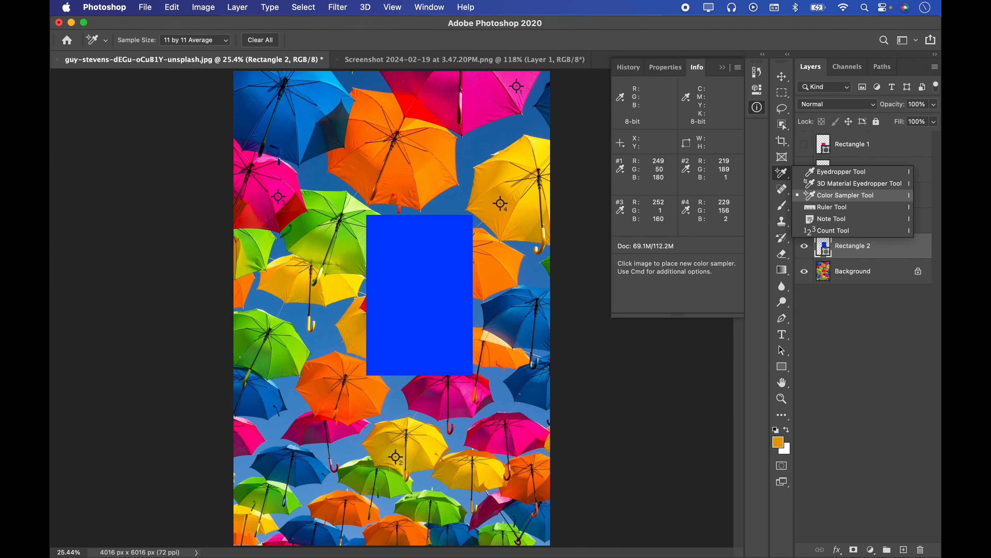
left_click(782, 173)
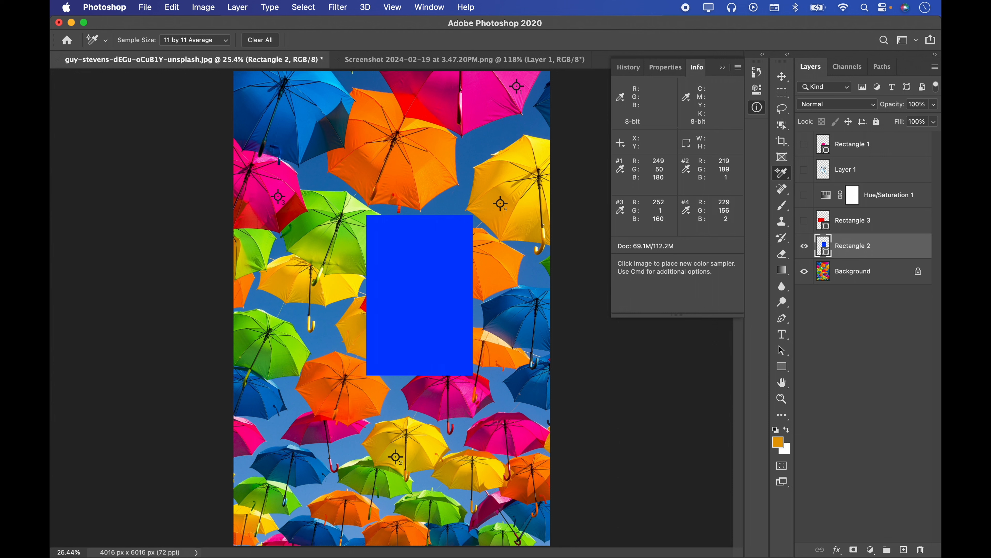